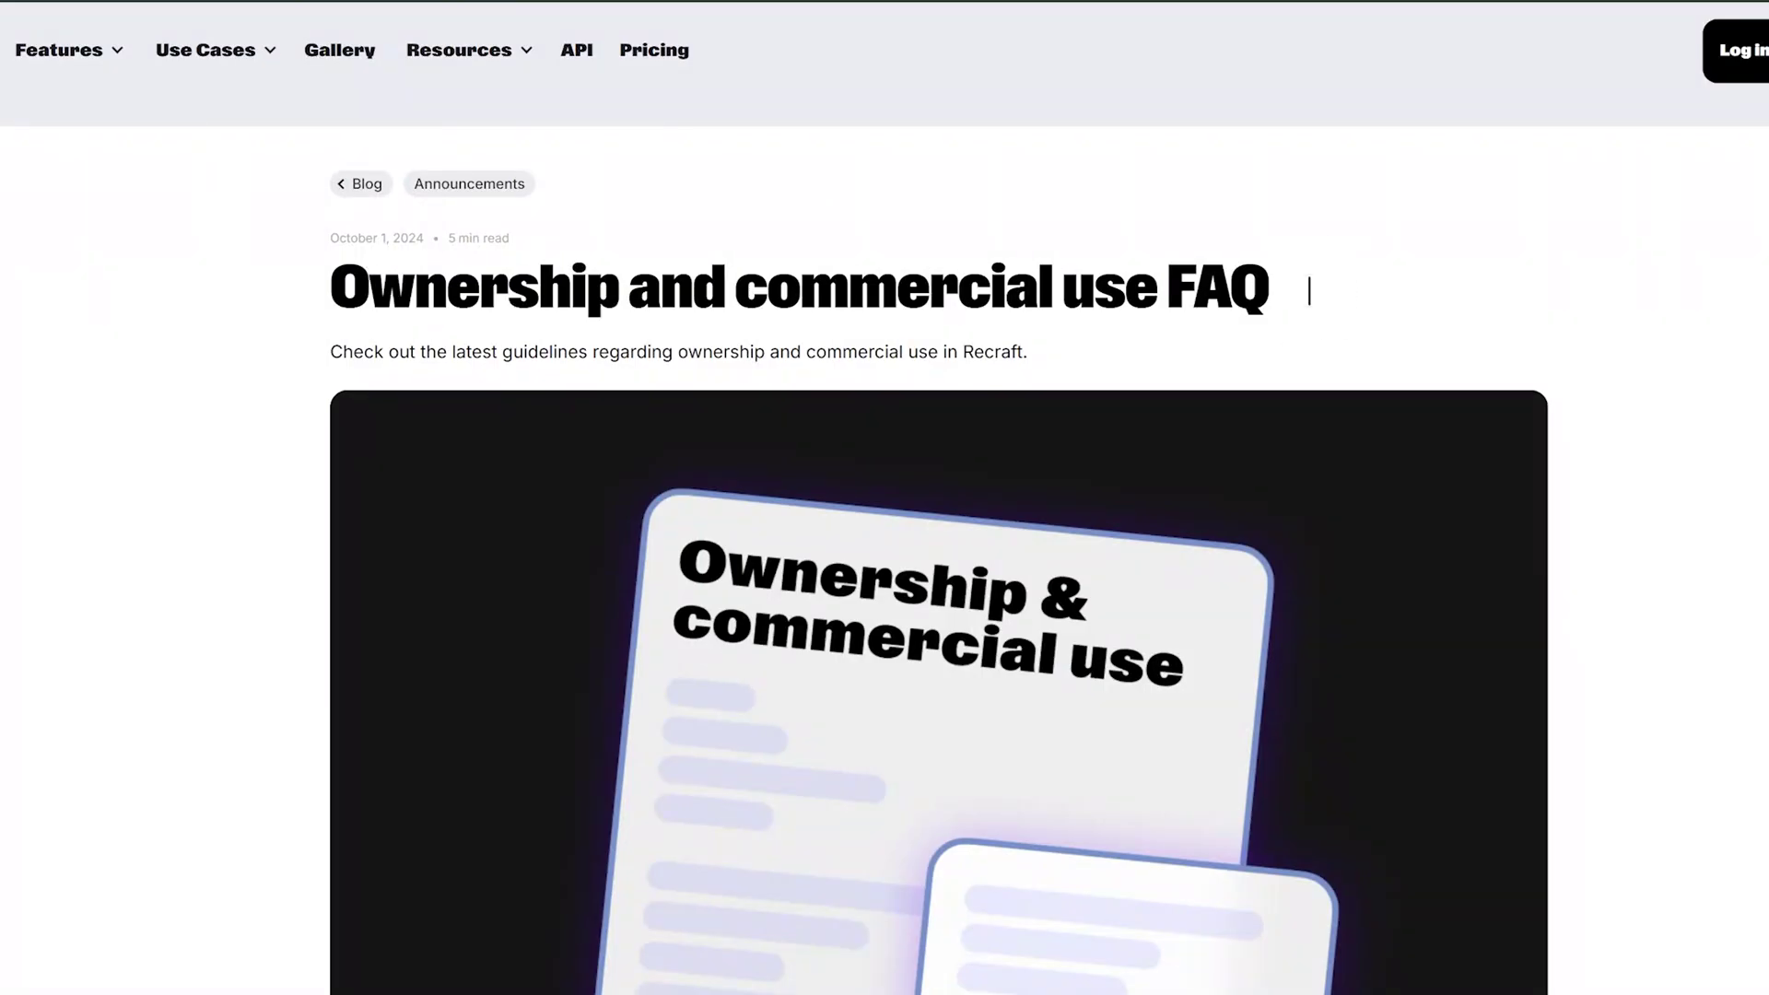
# Step: Review the ownership and commercial use FAQ and the Basic plan's line on full ownership and commercial rights
pyautogui.scroll(-15, 1303, 350)
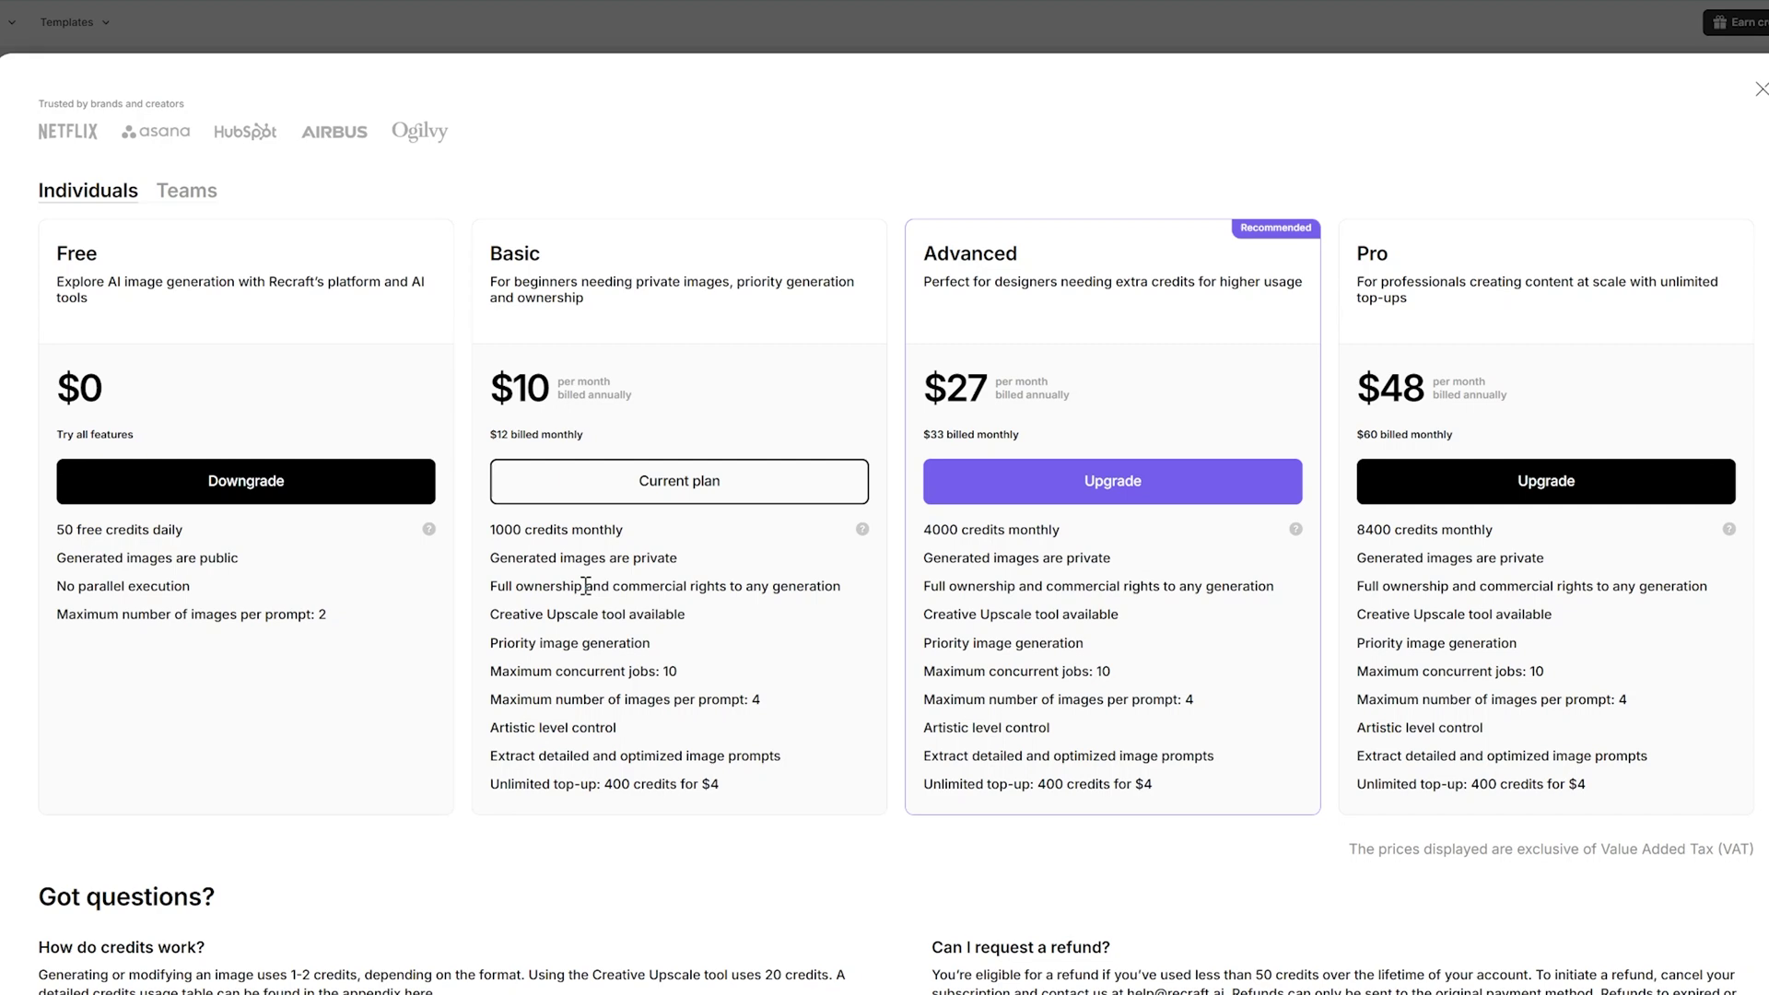
pyautogui.moveTo(482, 587); pyautogui.dragTo(835, 587)
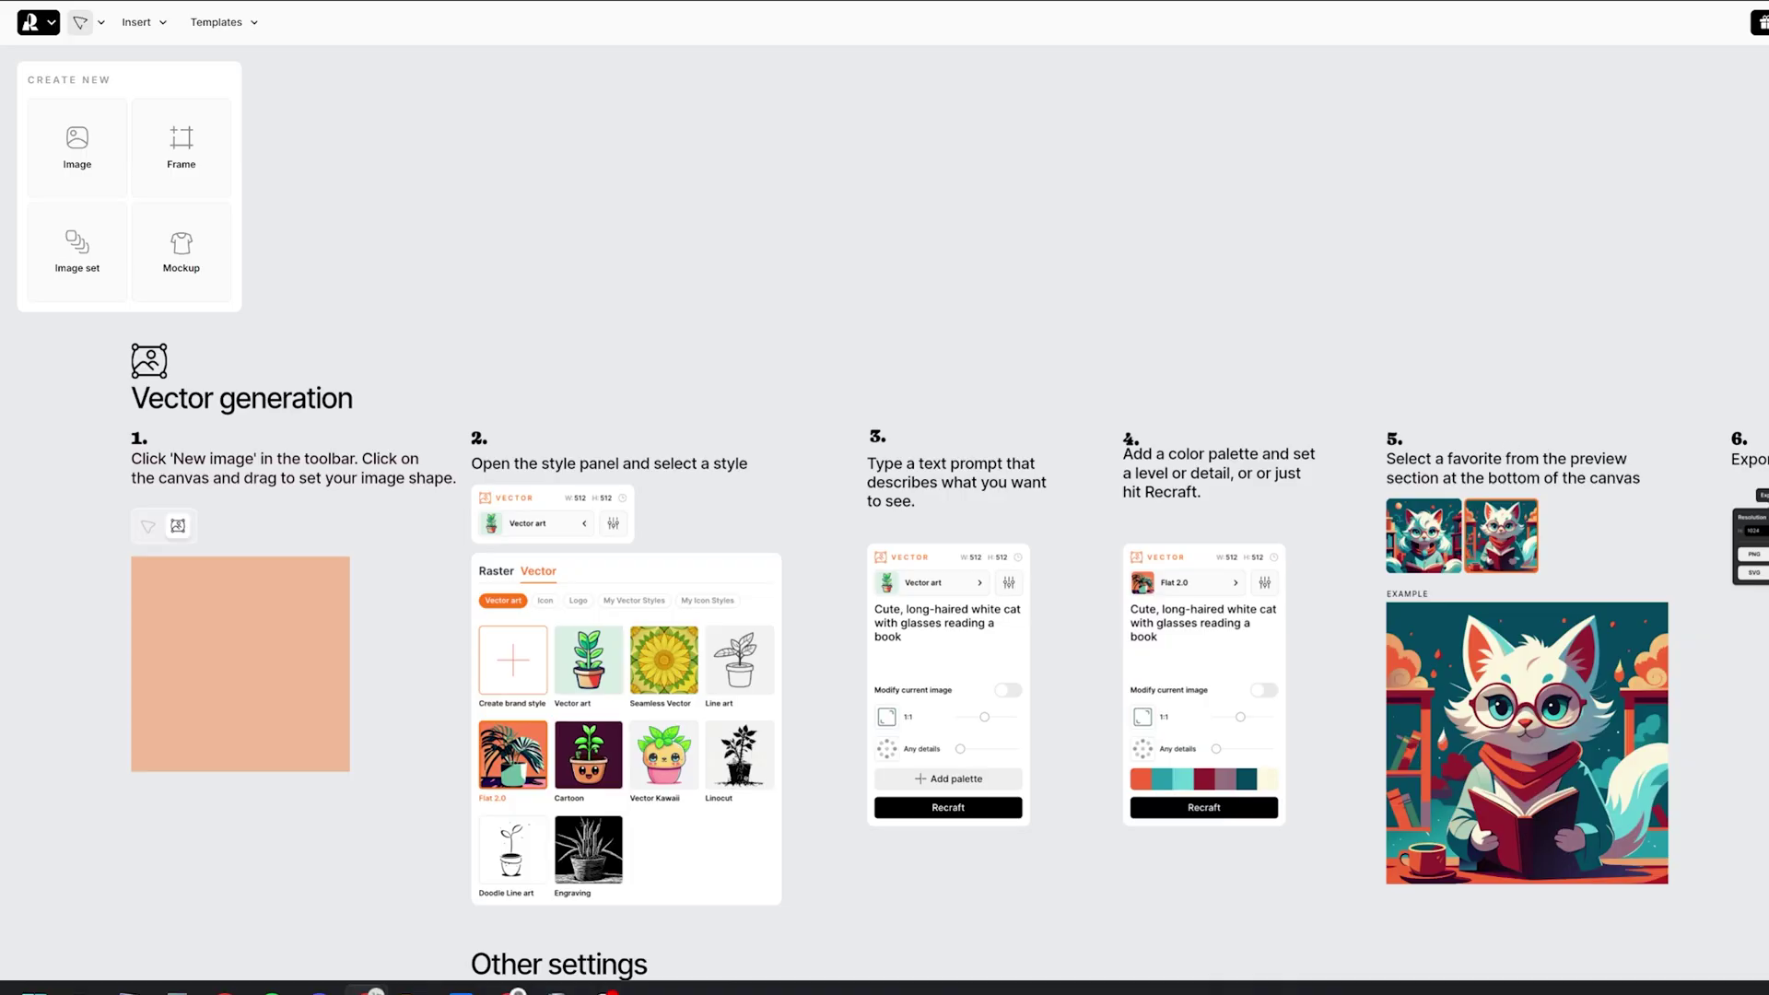
# Step: Create a new image frame on the canvas beside the vector generation guide
pyautogui.moveTo(1182, 266); pyautogui.dragTo(1321, 469)
pyautogui.scroll(-5, 1321, 469)
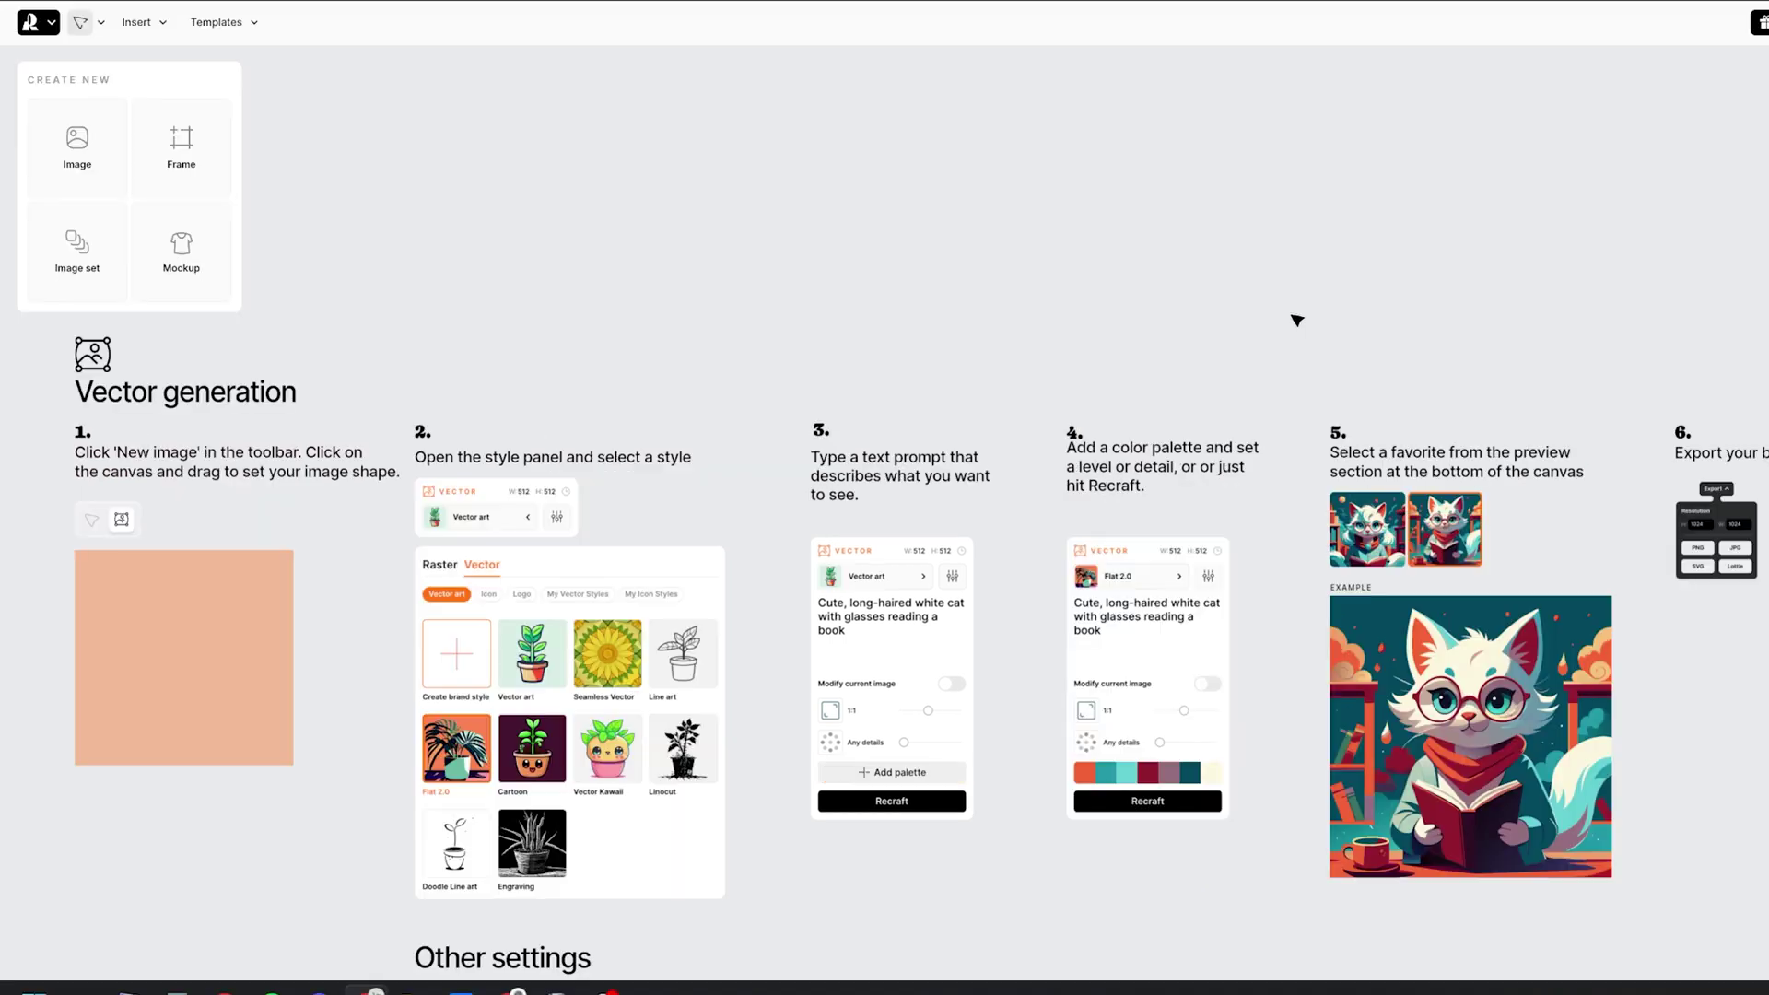
pyautogui.scroll(-3, 1298, 320)
pyautogui.scroll(3, 1297, 319)
pyautogui.click(81, 145)
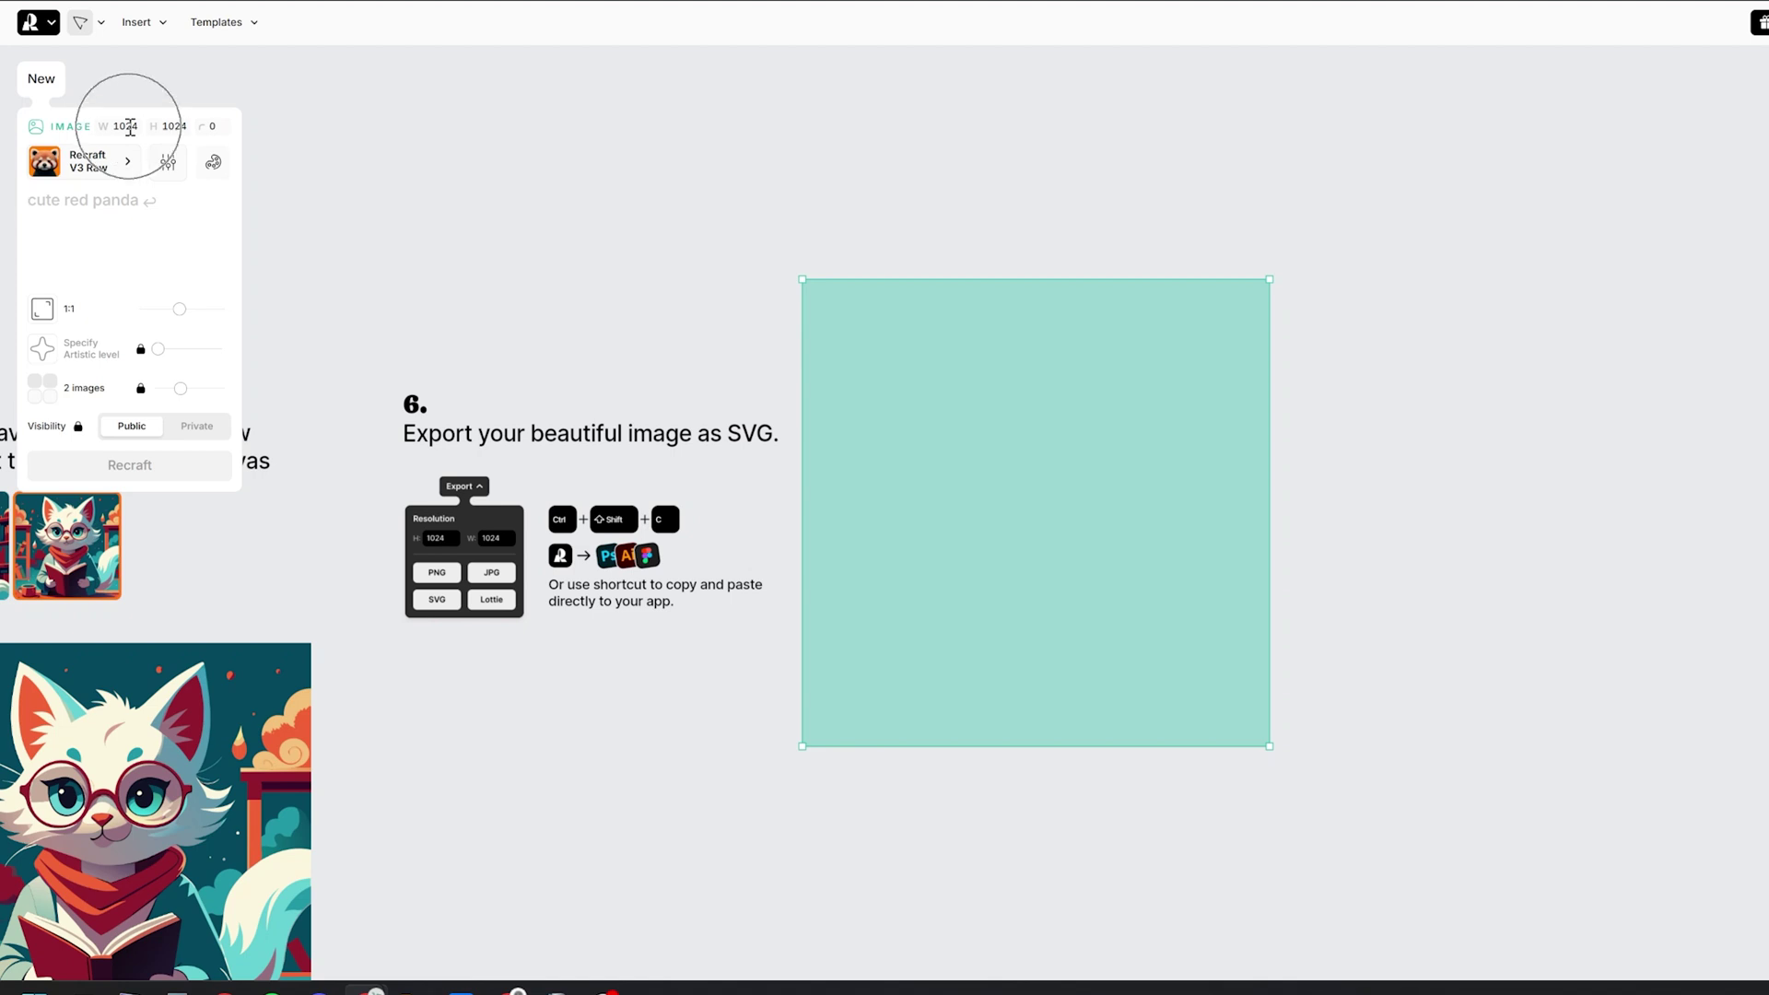
# Step: Set the image style to vector Line art and generate images from the prompt "cute bunny"
pyautogui.click(167, 163)
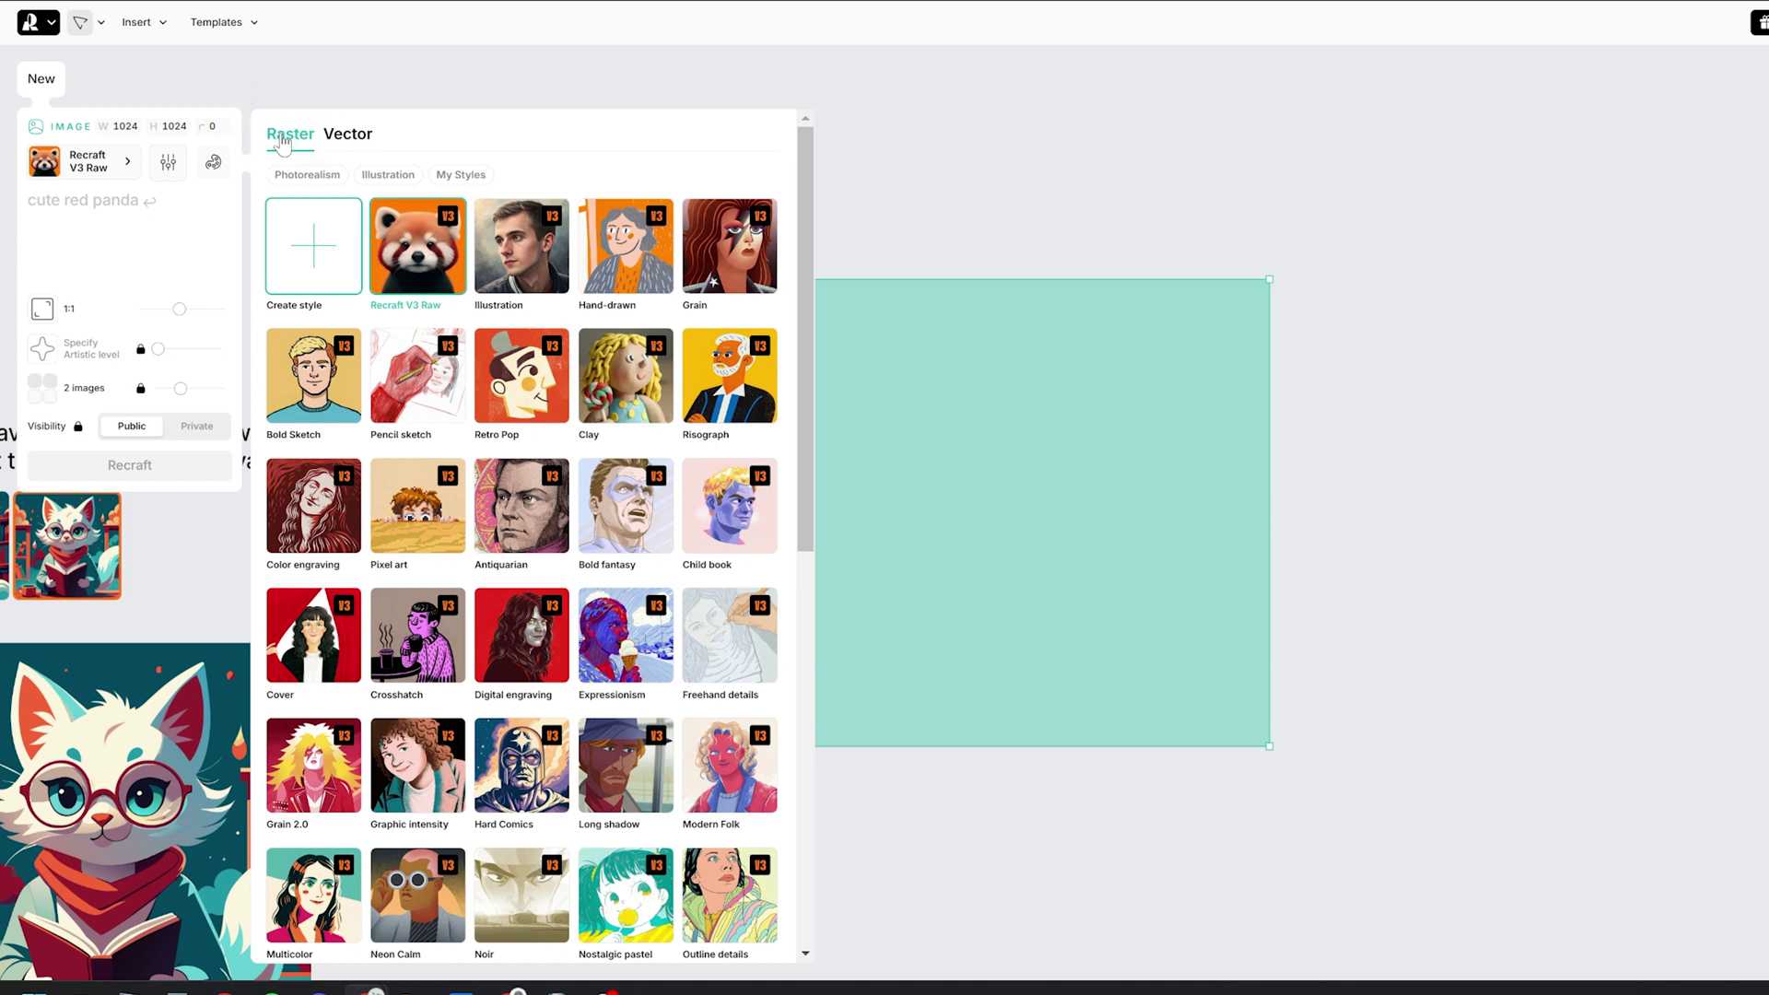
pyautogui.click(356, 138)
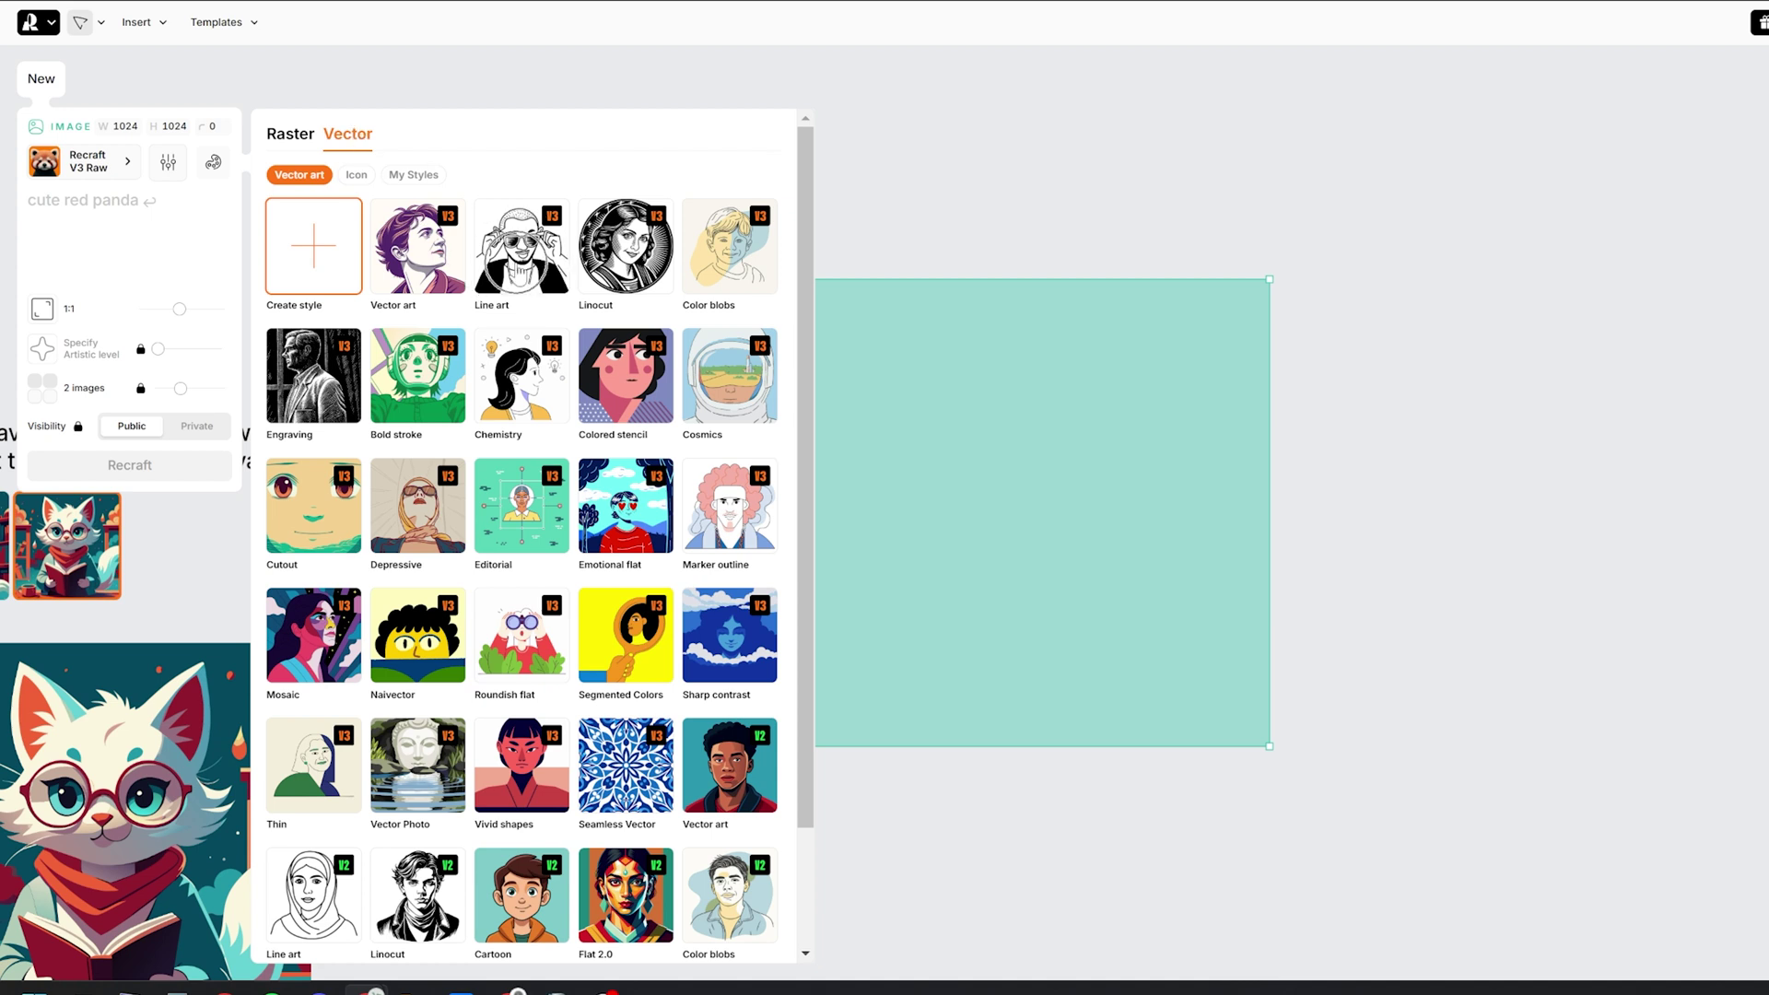
pyautogui.click(521, 262)
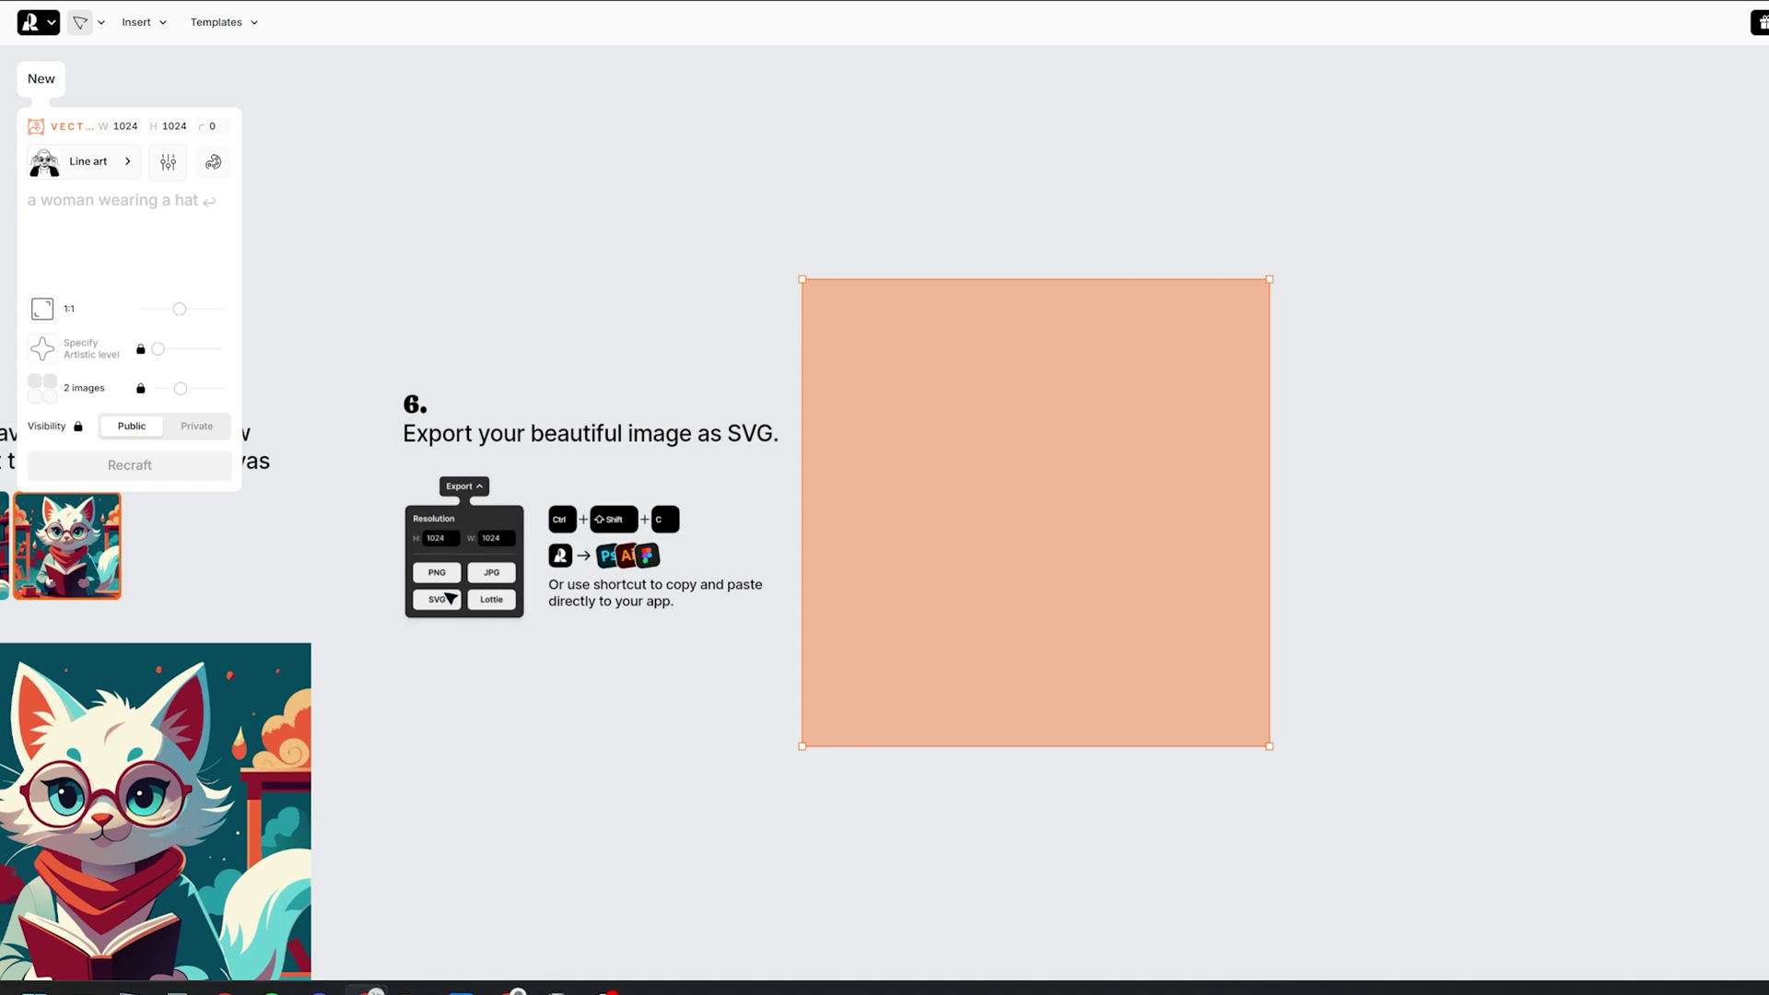
pyautogui.write('cute bunny')
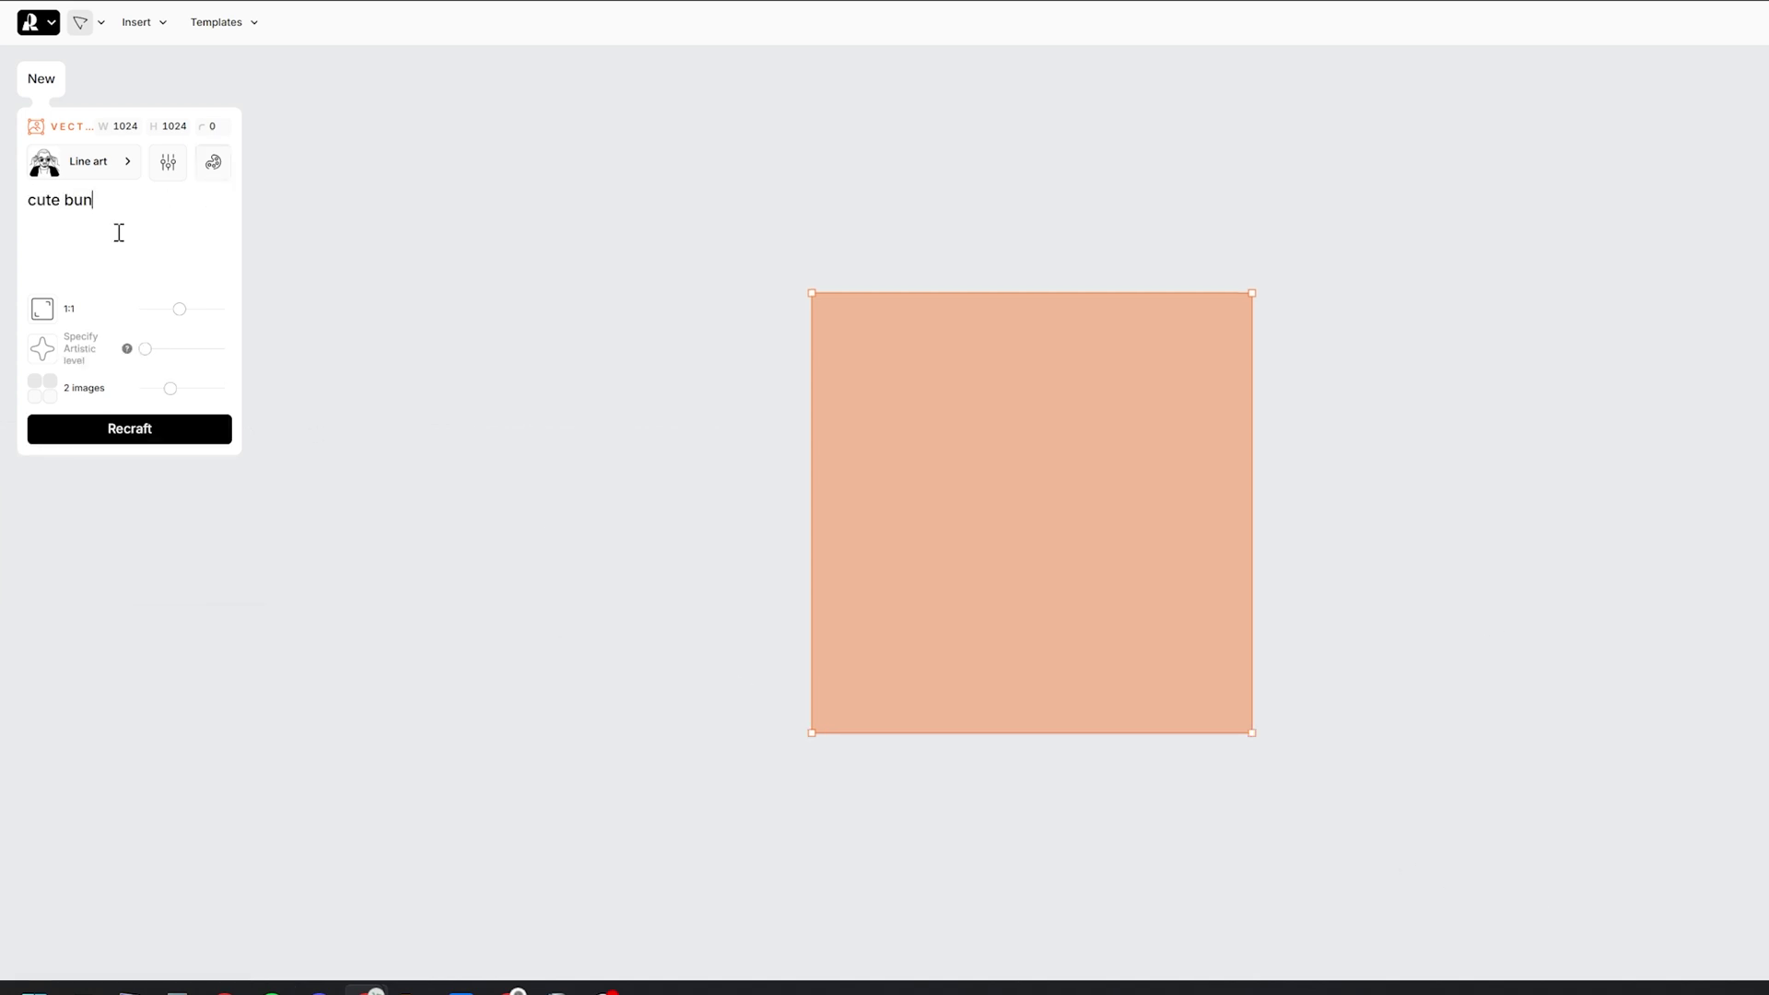
pyautogui.click(160, 433)
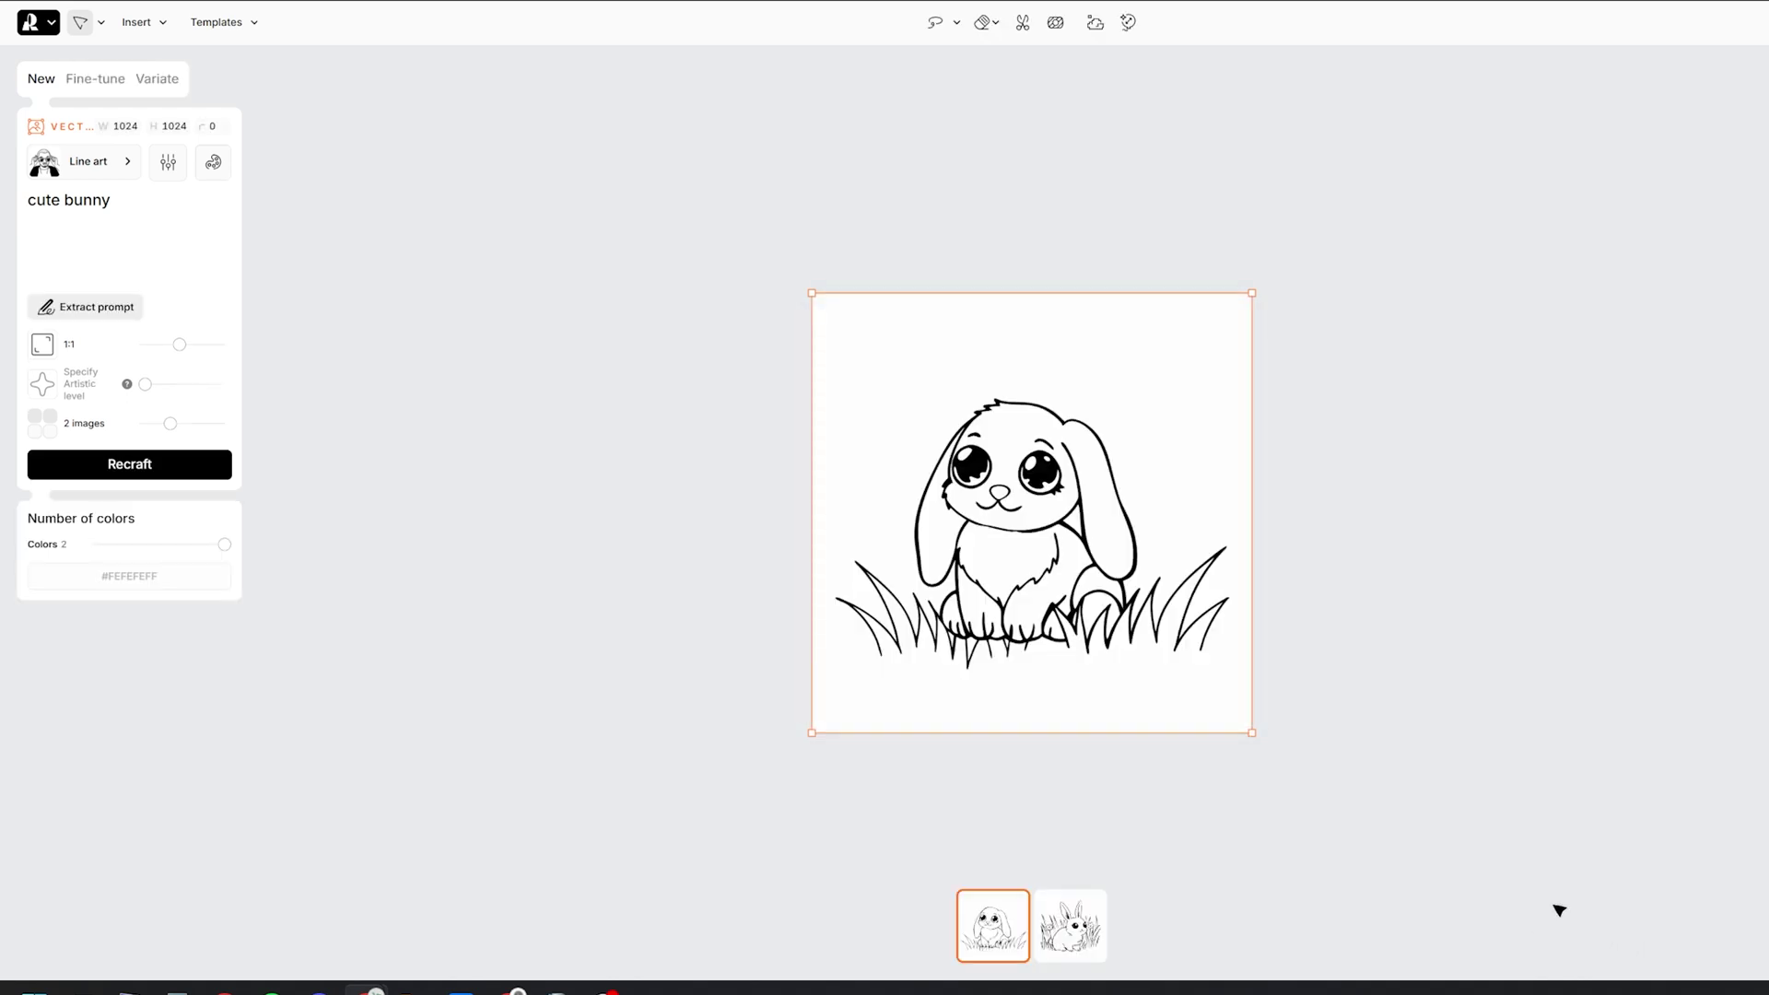
# Step: Generate images from "simple, cute bunny sitting on its back legs from a front view with its ears up and no background." and pick the second result
pyautogui.hotkey('ctrl', 'a')
pyautogui.write('simple, cute bunny sitting on its back legs from a front view with its ears up and no background.')
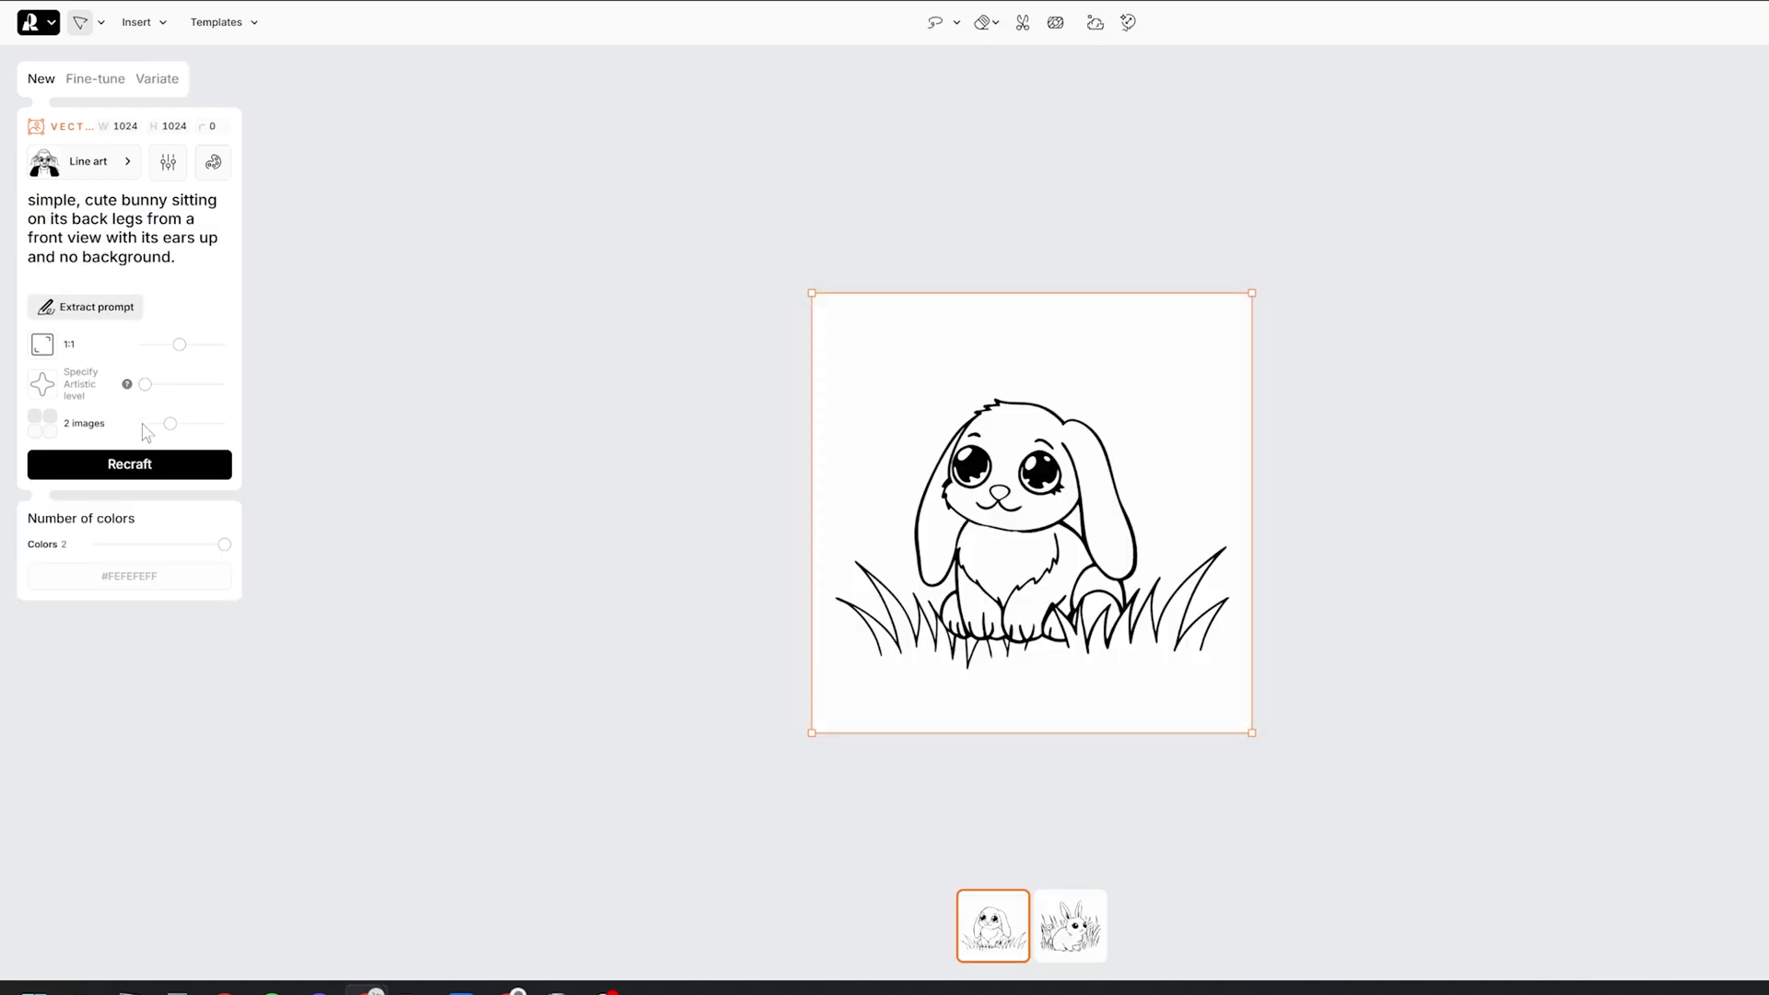
pyautogui.click(162, 470)
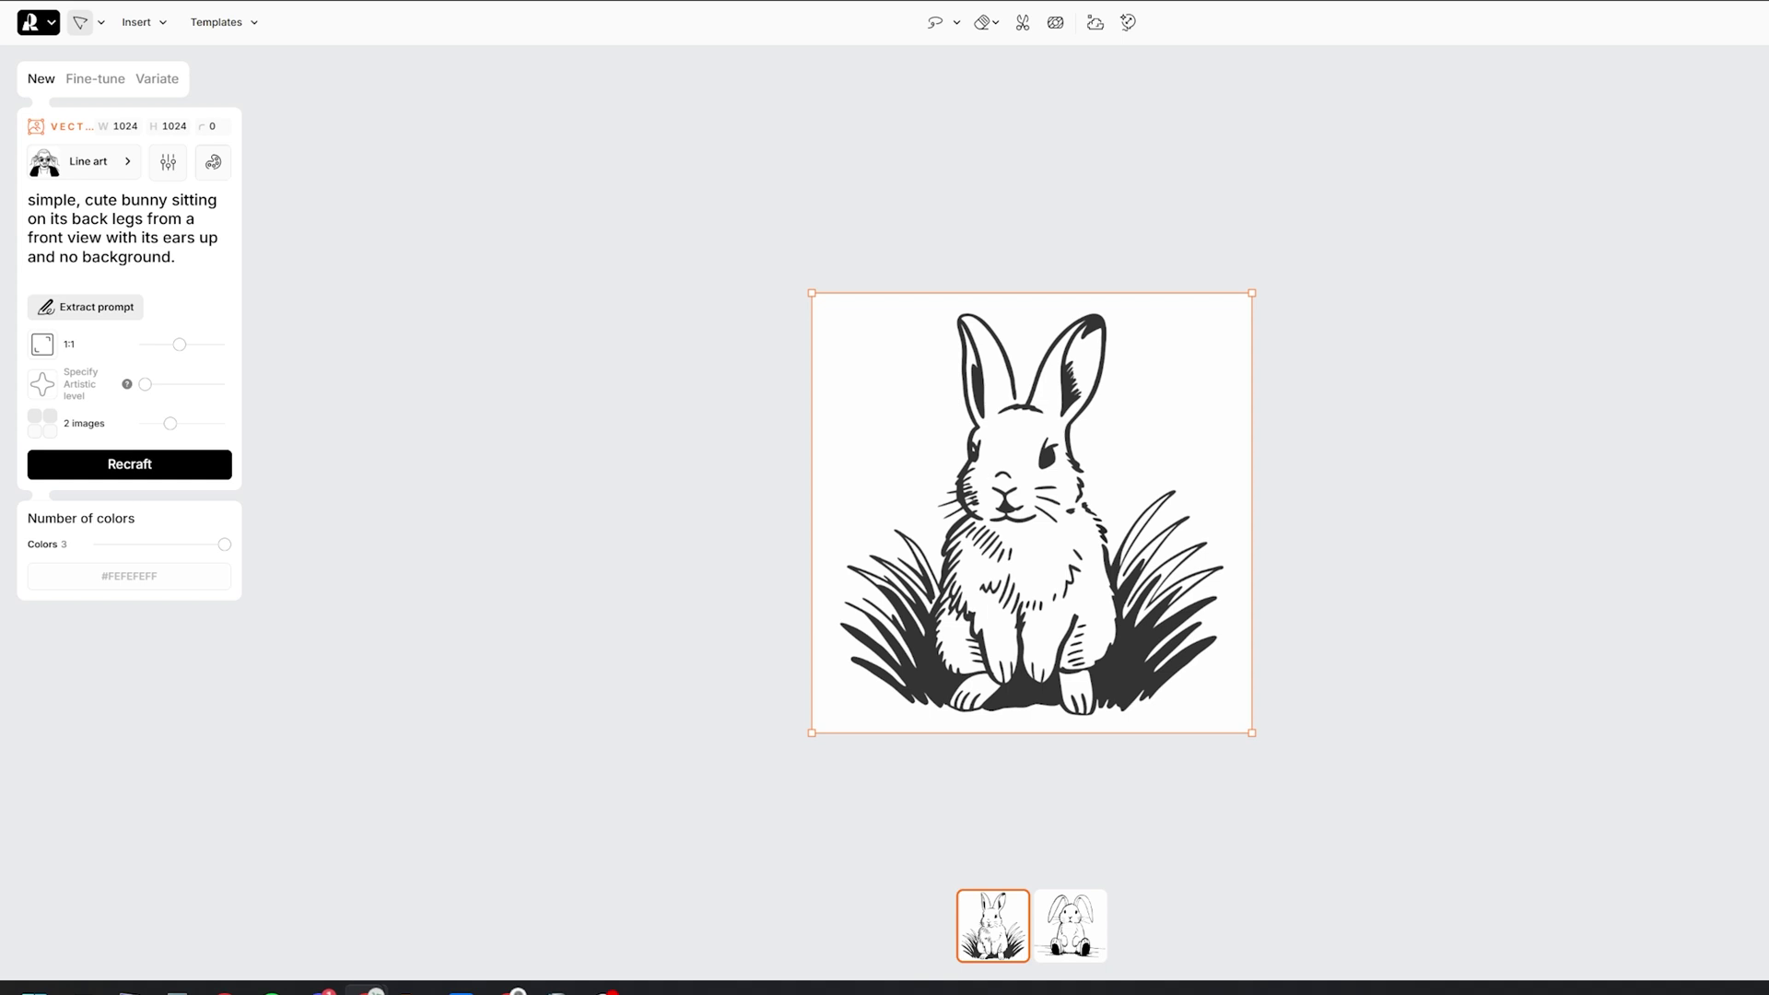
pyautogui.click(1070, 925)
# Step: Duplicate the chosen sitting bunny image and place the copy beside the original
pyautogui.rightClick(1062, 449)
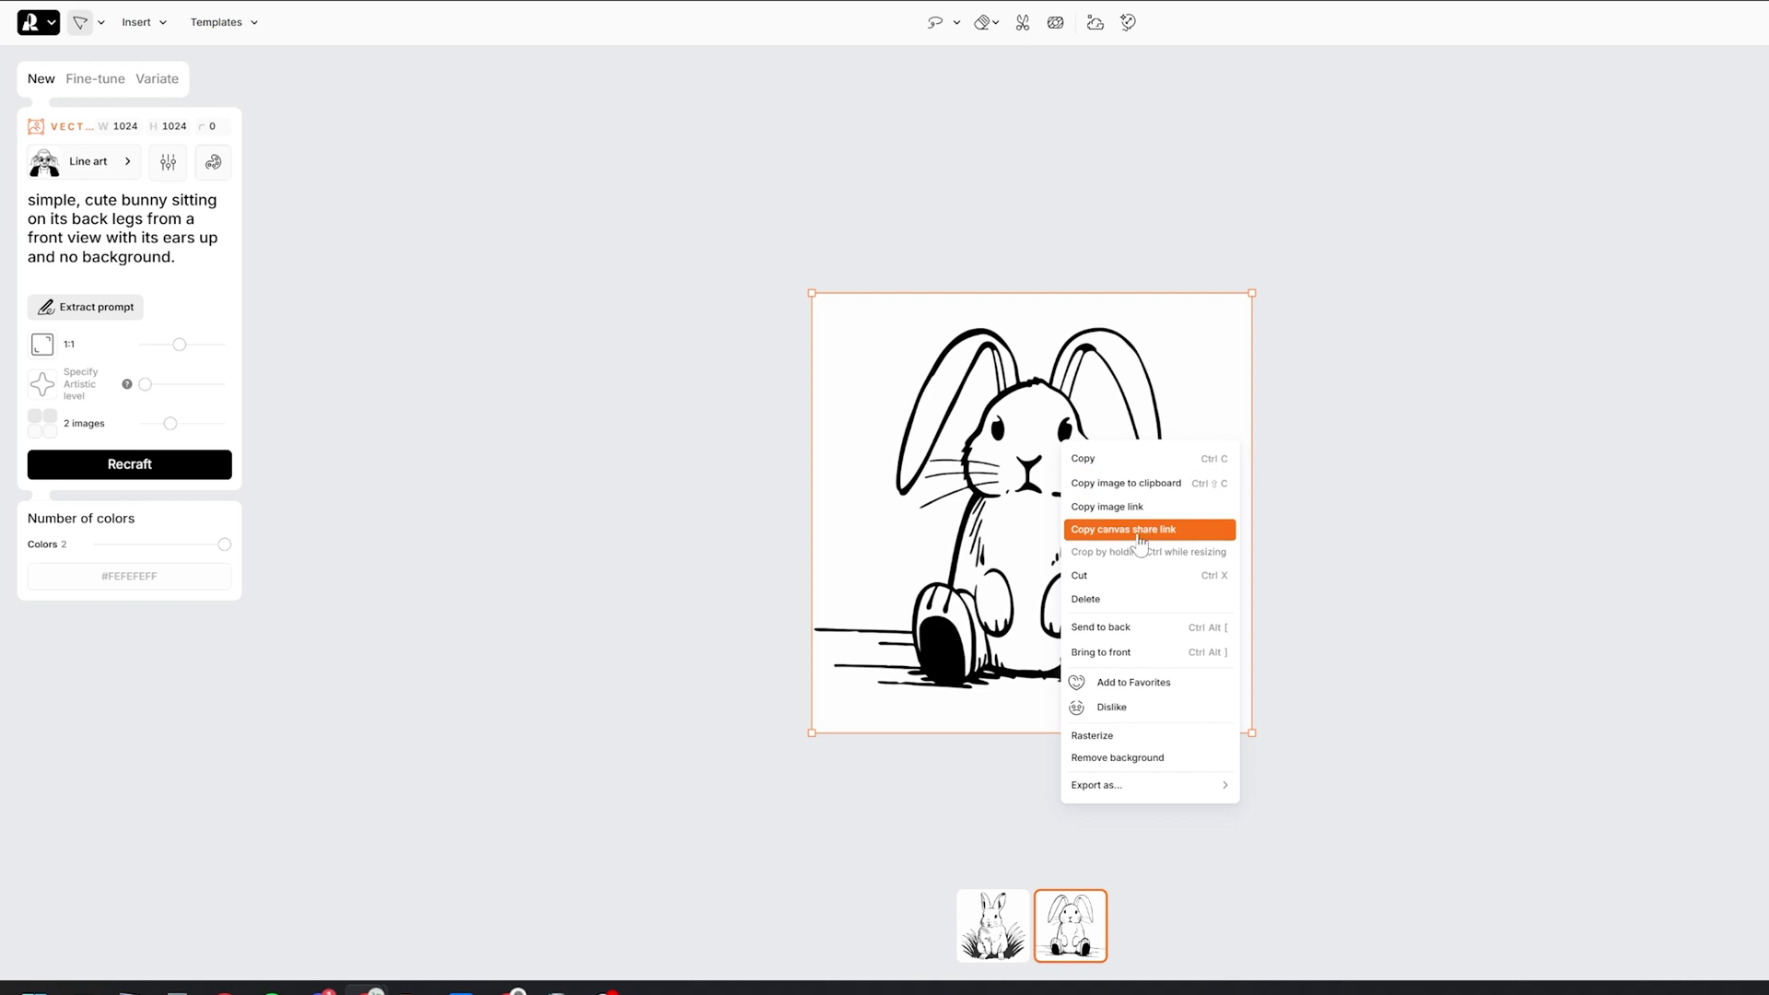
pyautogui.click(1105, 459)
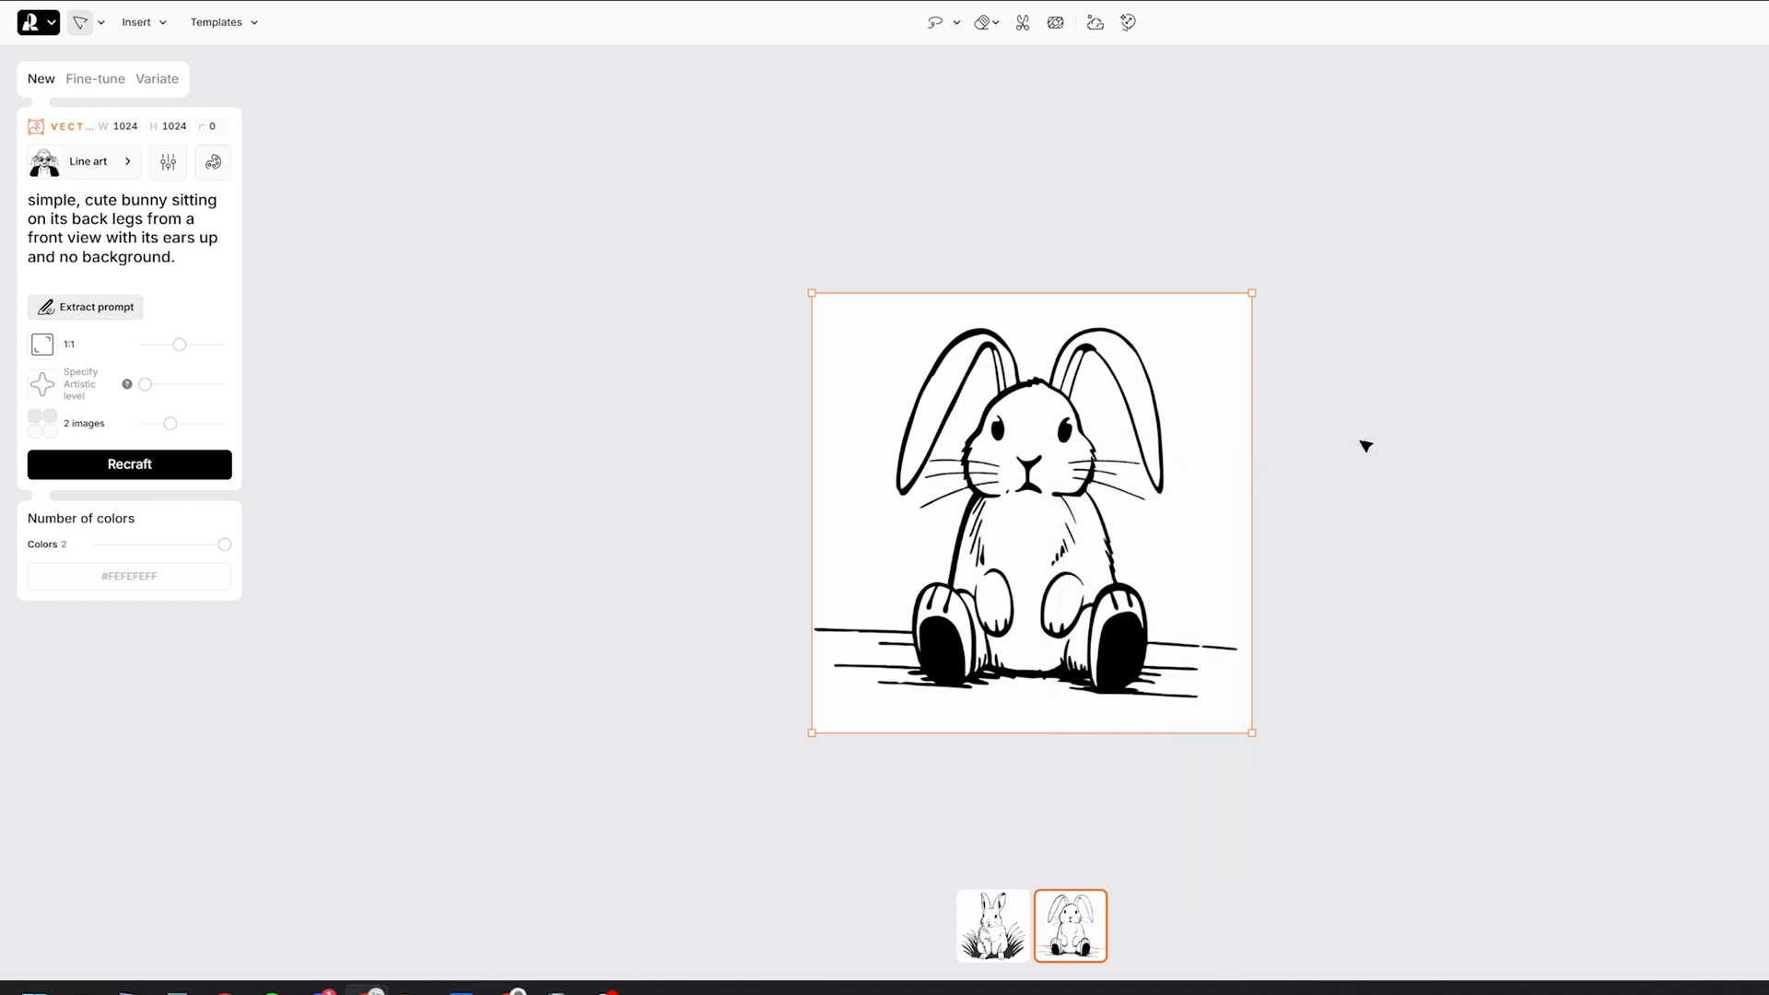
pyautogui.click(1373, 440)
pyautogui.rightClick(1385, 434)
pyautogui.click(1429, 450)
pyautogui.hscroll(5, 1435, 451)
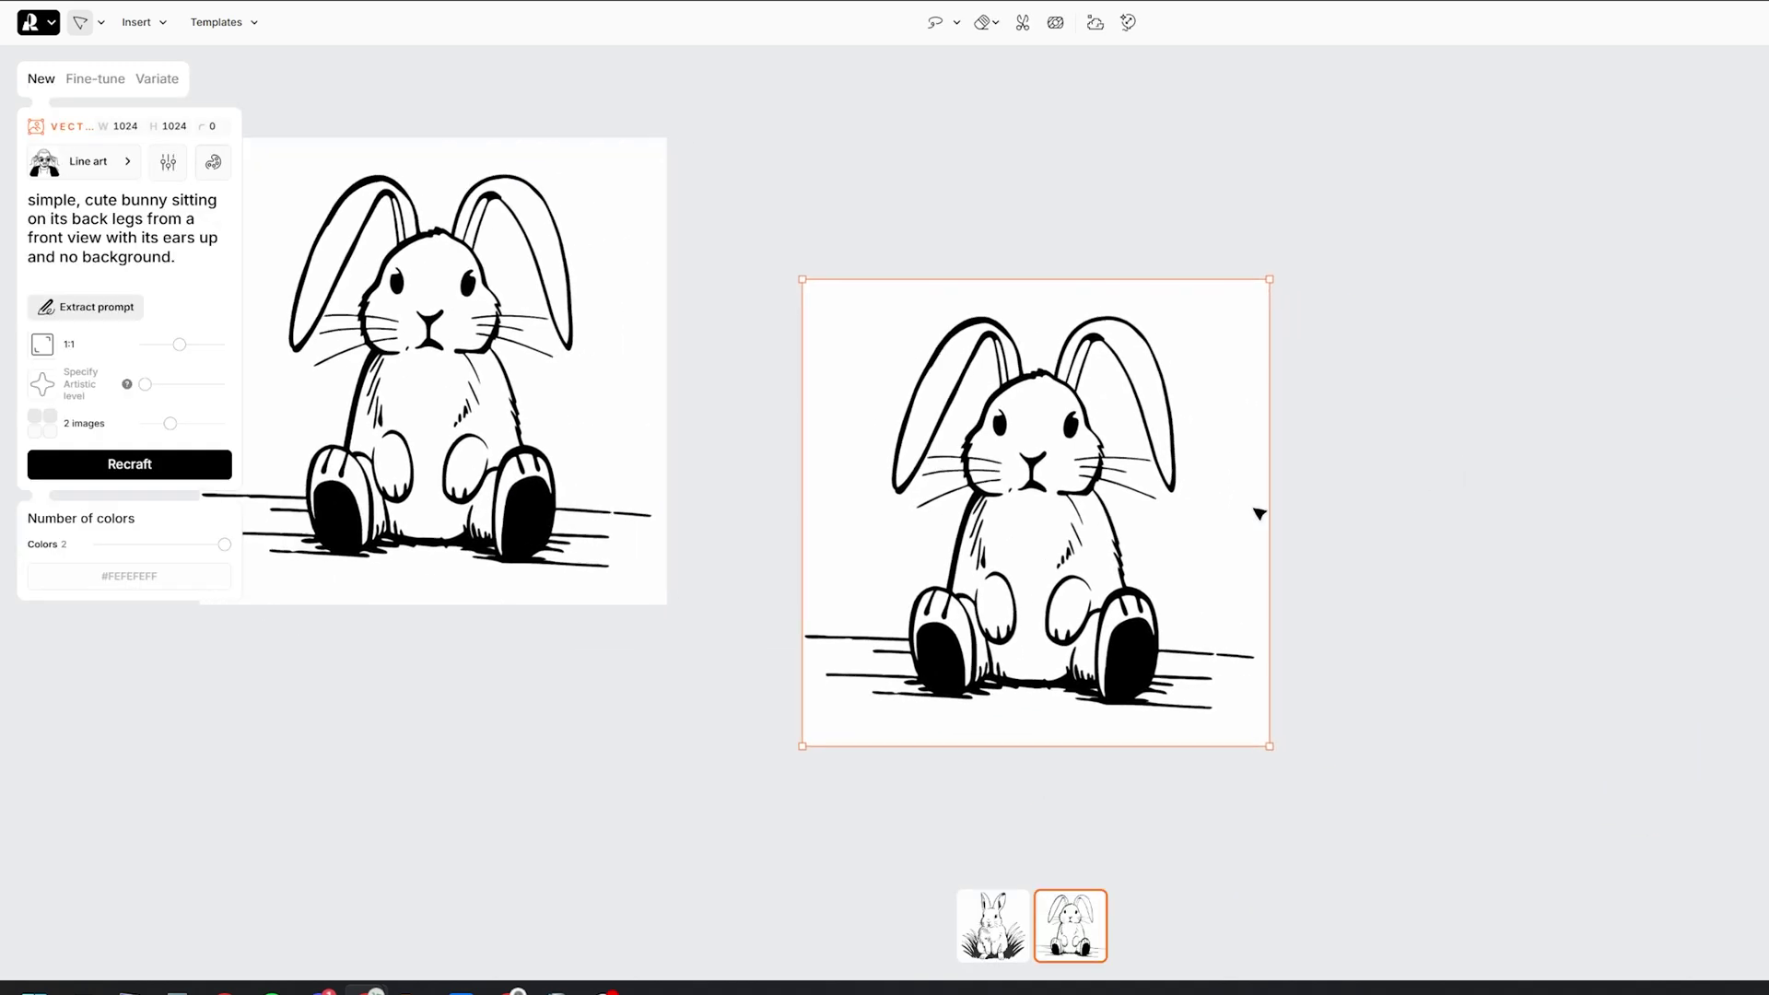
pyautogui.moveTo(964, 575); pyautogui.dragTo(1278, 513)
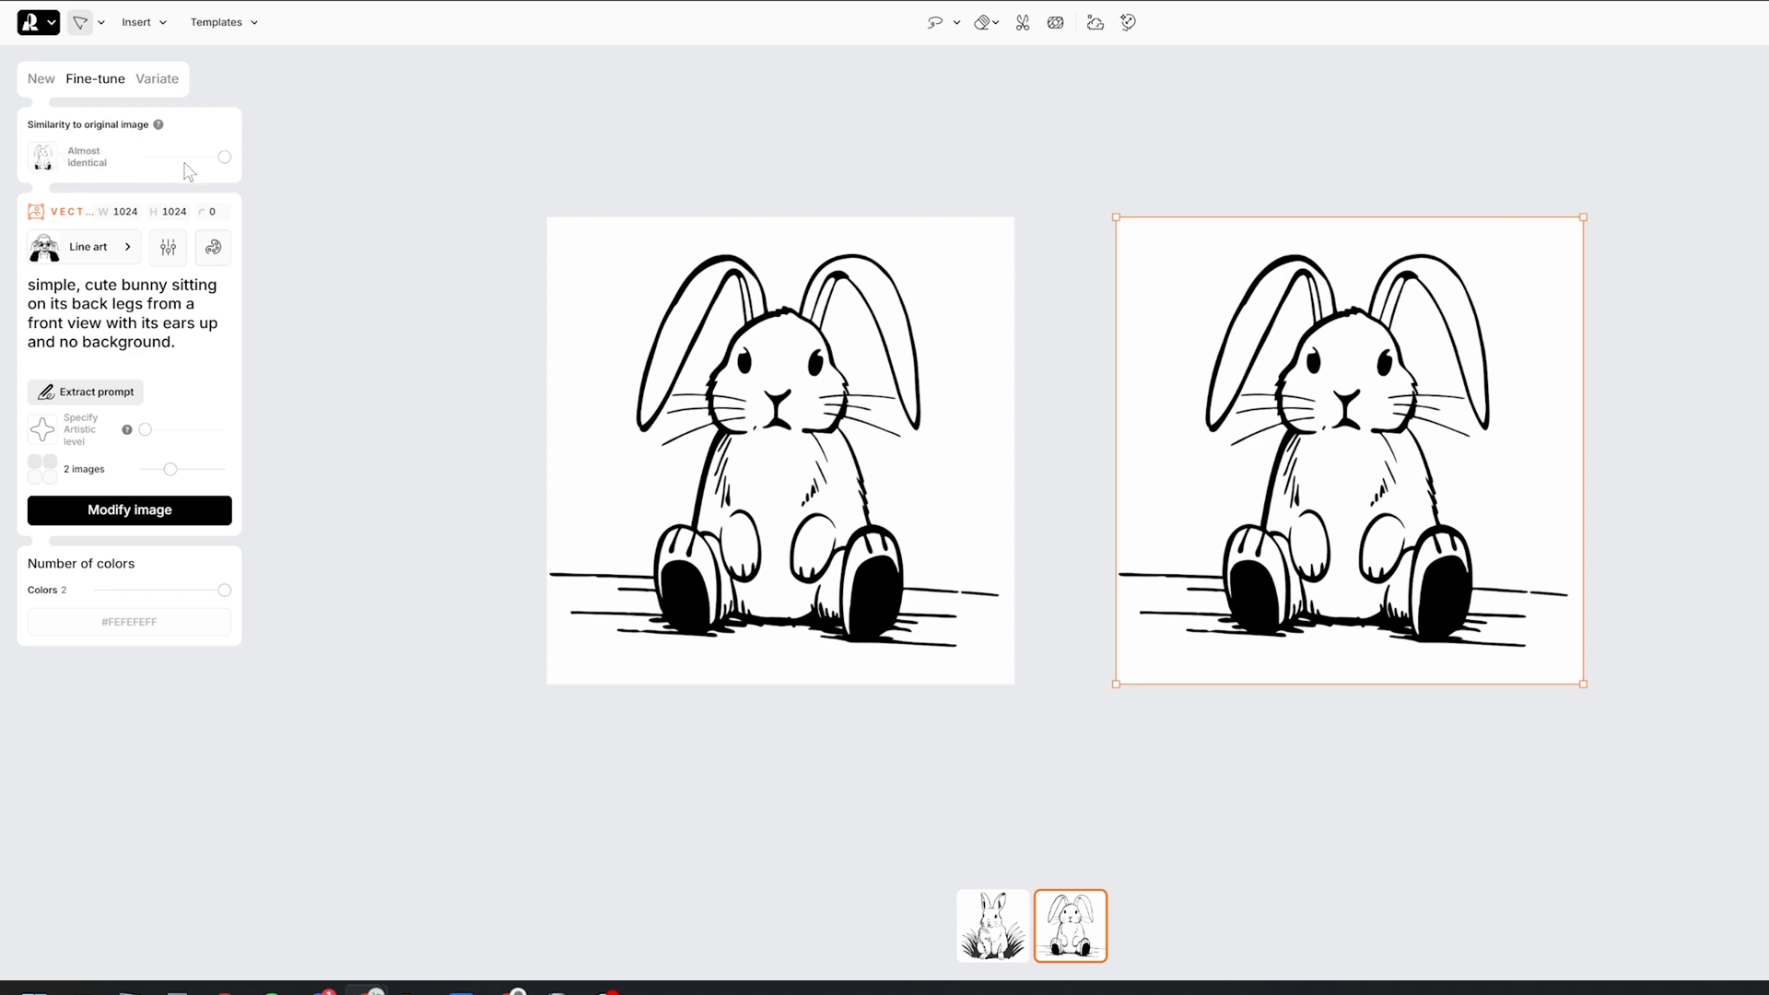
# Step: Modify the bunny image with its similarity to the original set to Fairly similar
pyautogui.moveTo(226, 156); pyautogui.dragTo(177, 157)
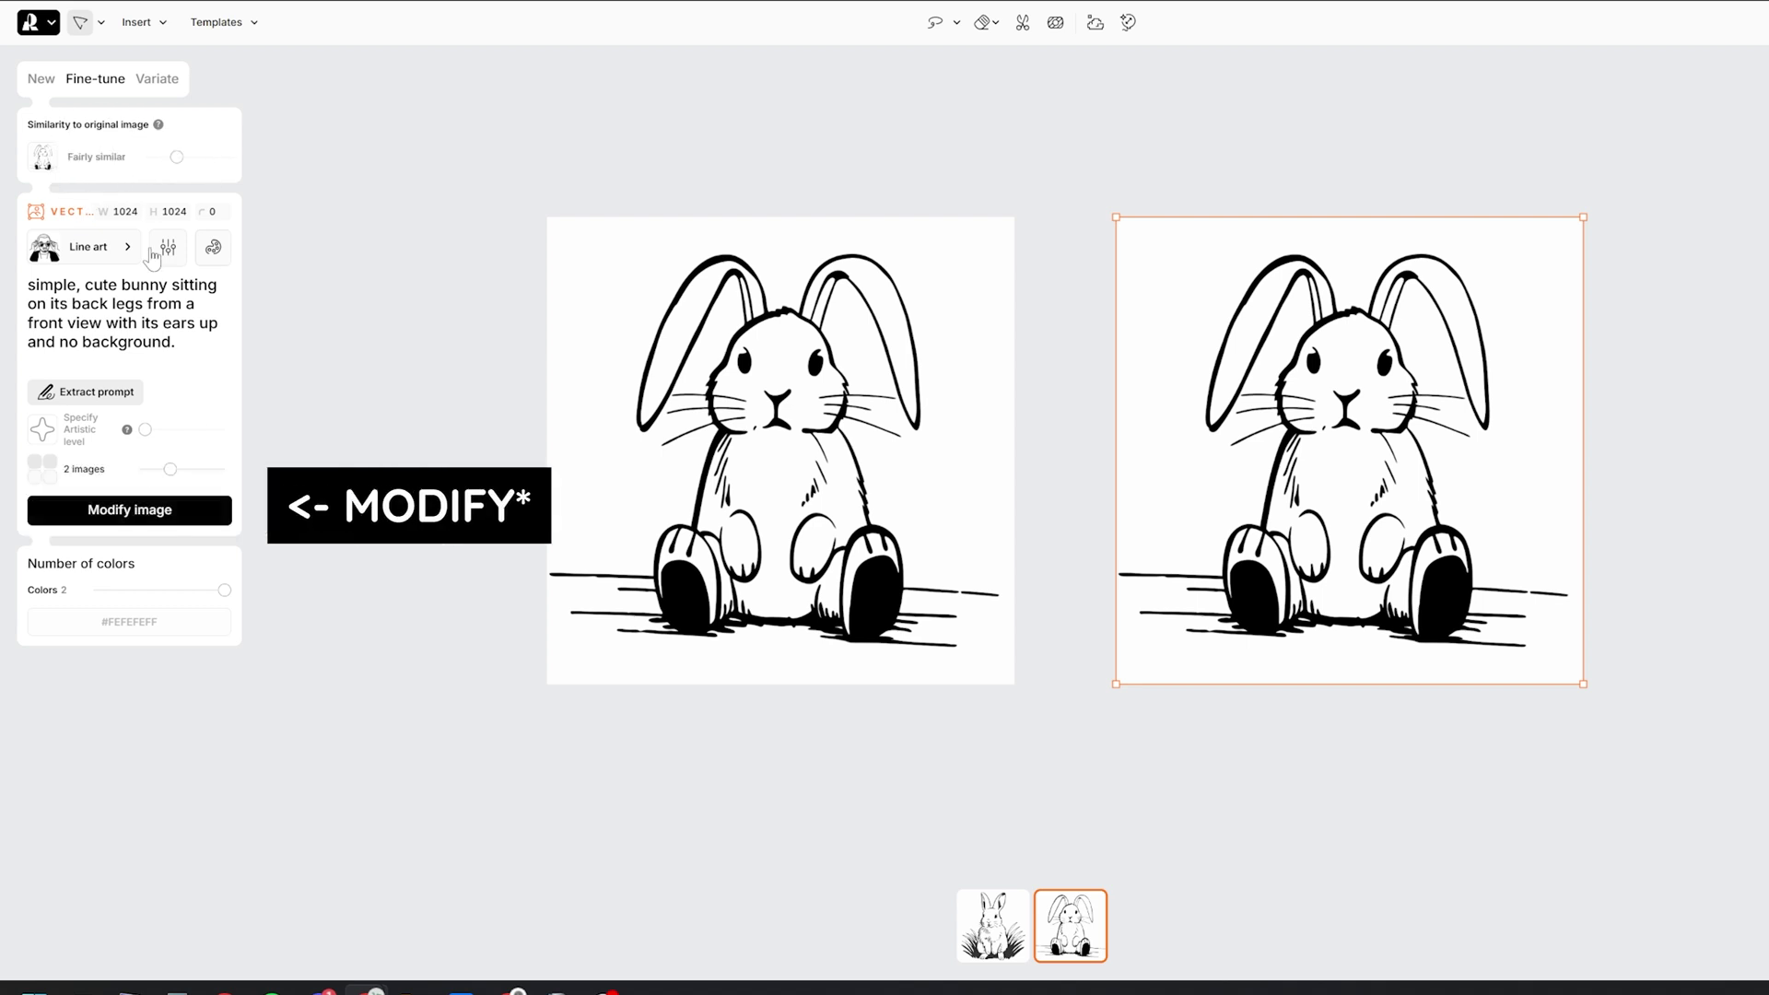
pyautogui.click(168, 509)
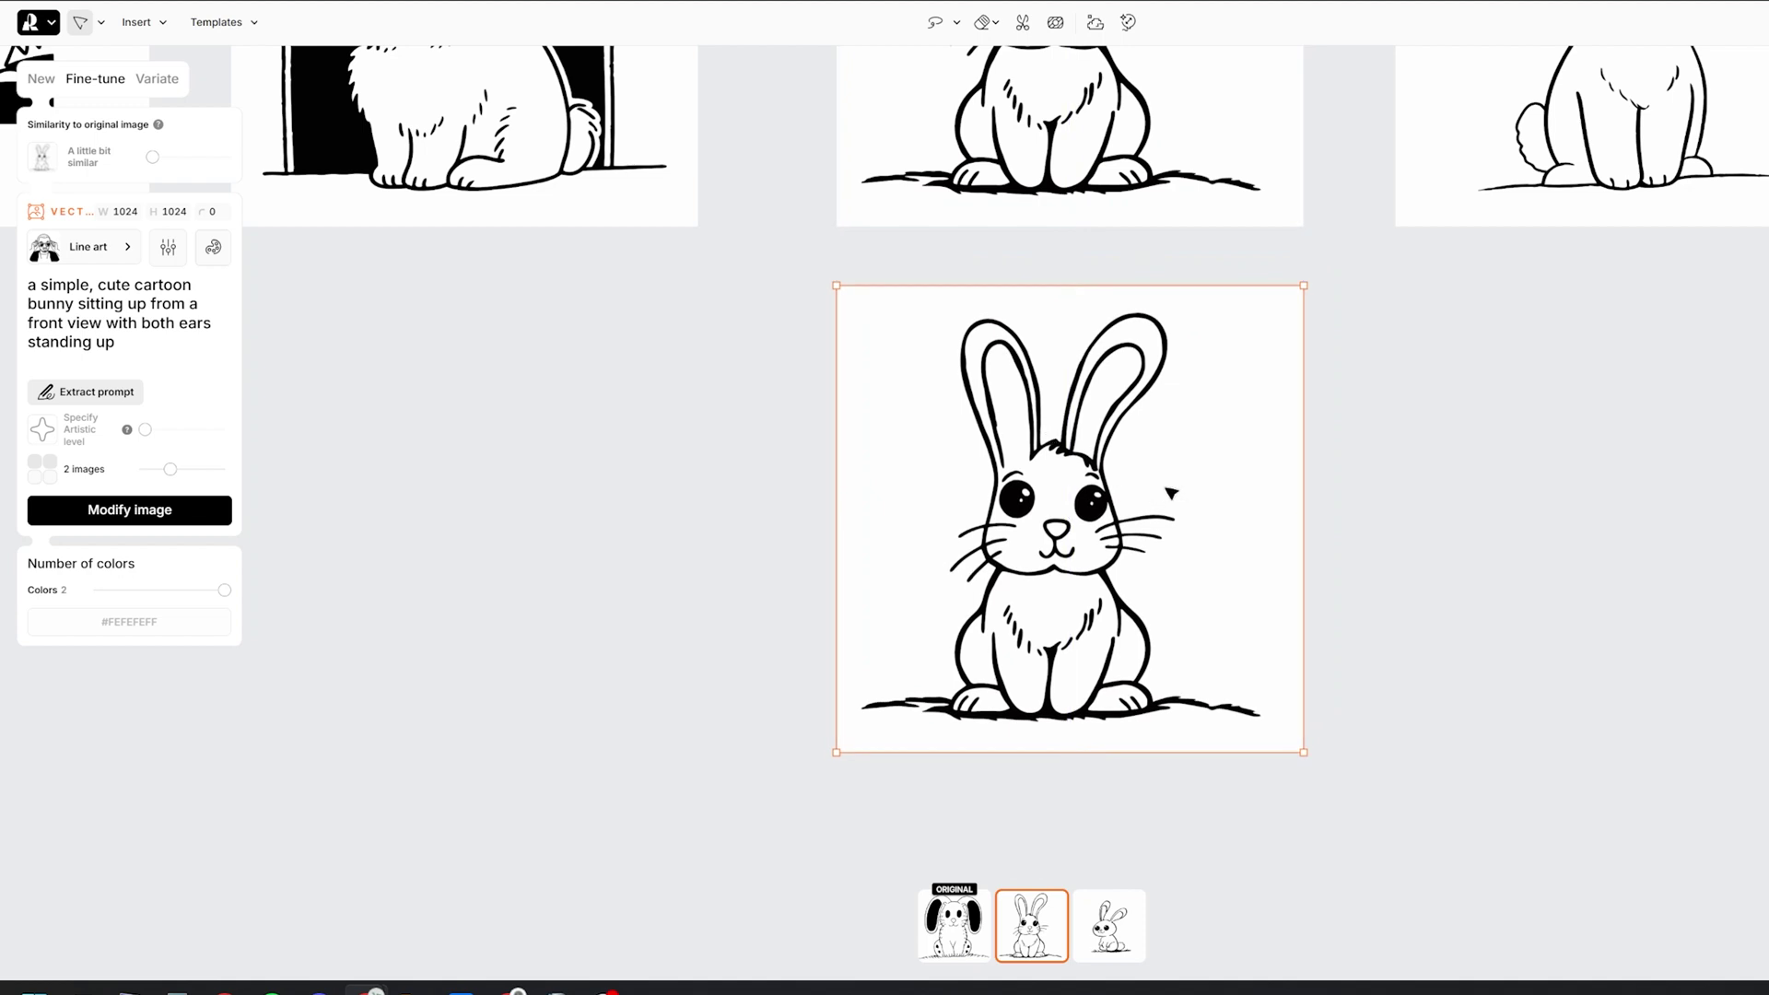
# Step: Export the front-view cartoon bunny with both ears standing up as an SVG file
pyautogui.rightClick(1196, 474)
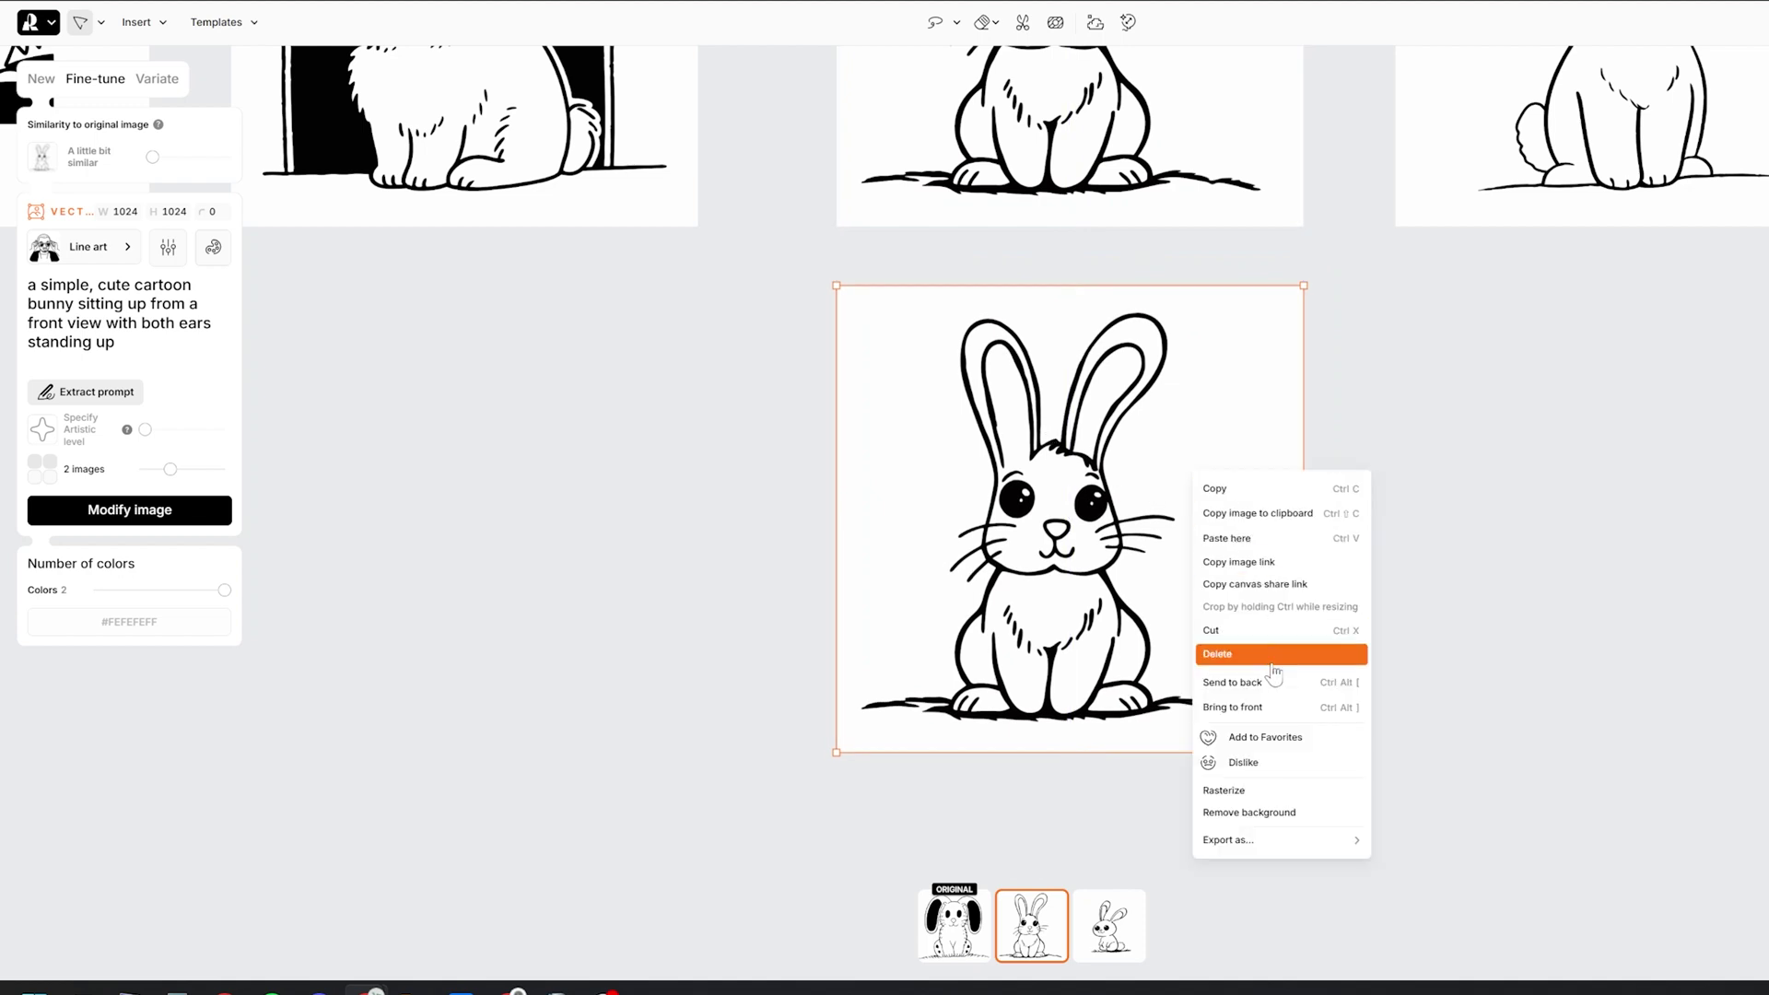
pyautogui.click(1281, 813)
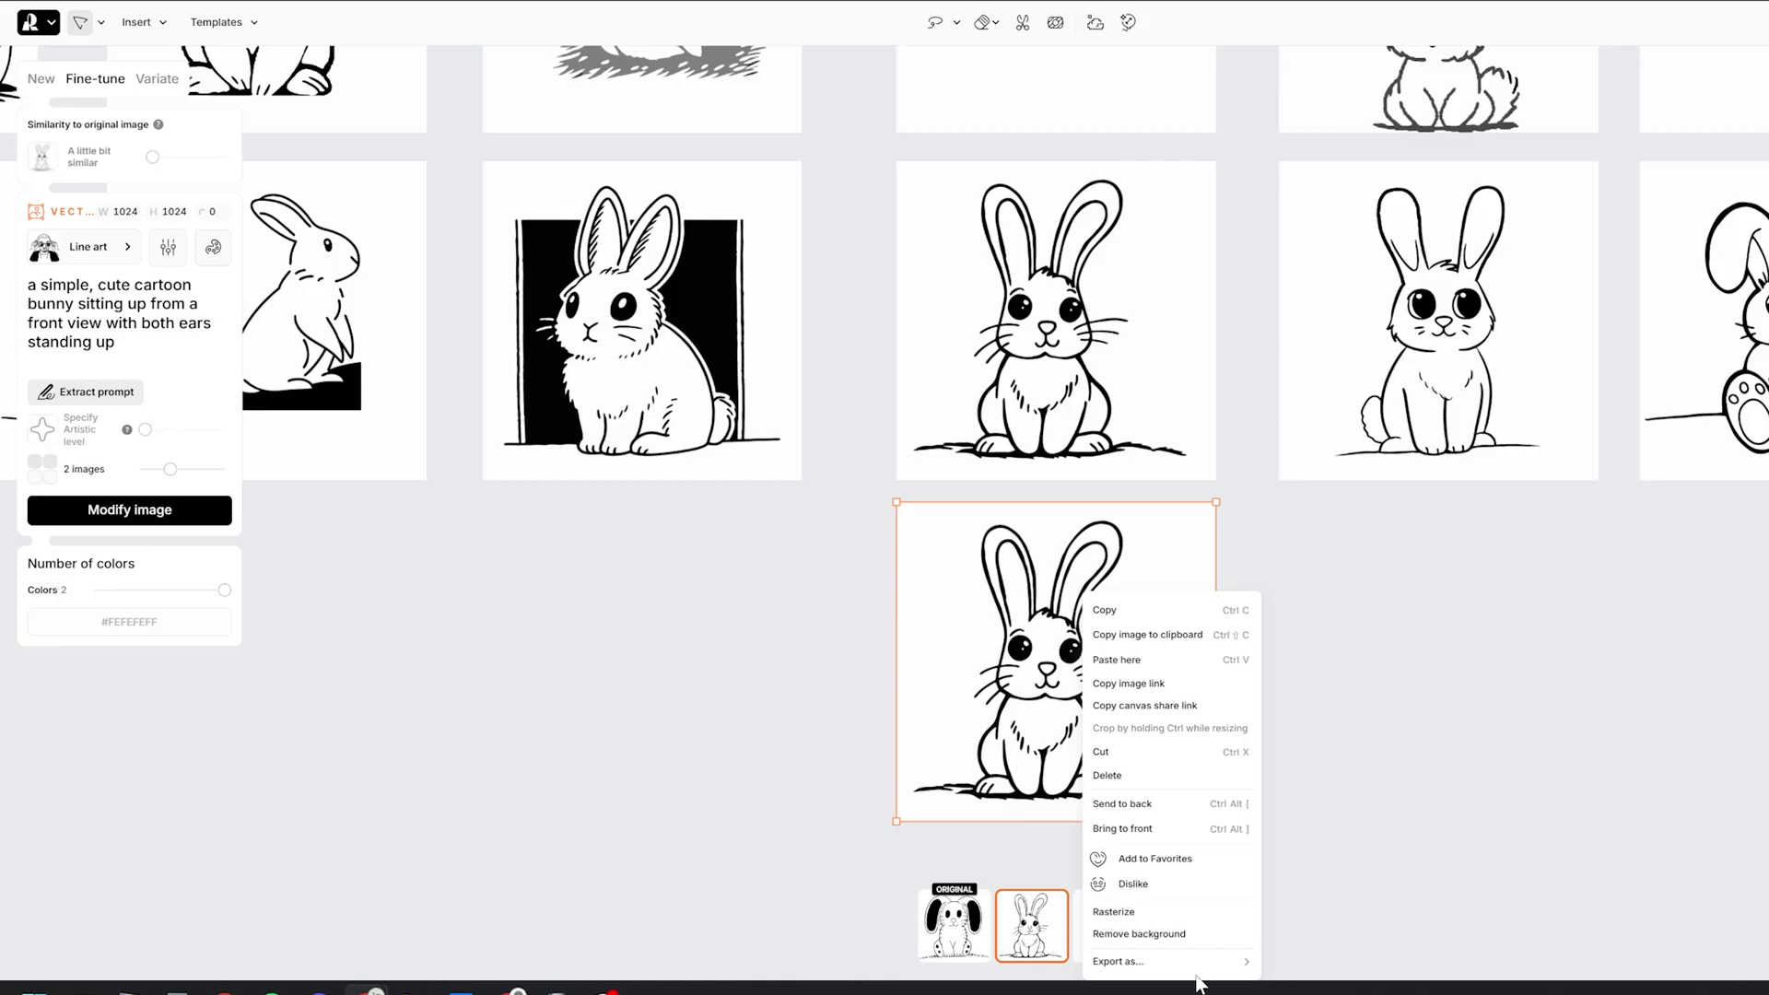
pyautogui.moveTo(1203, 979)
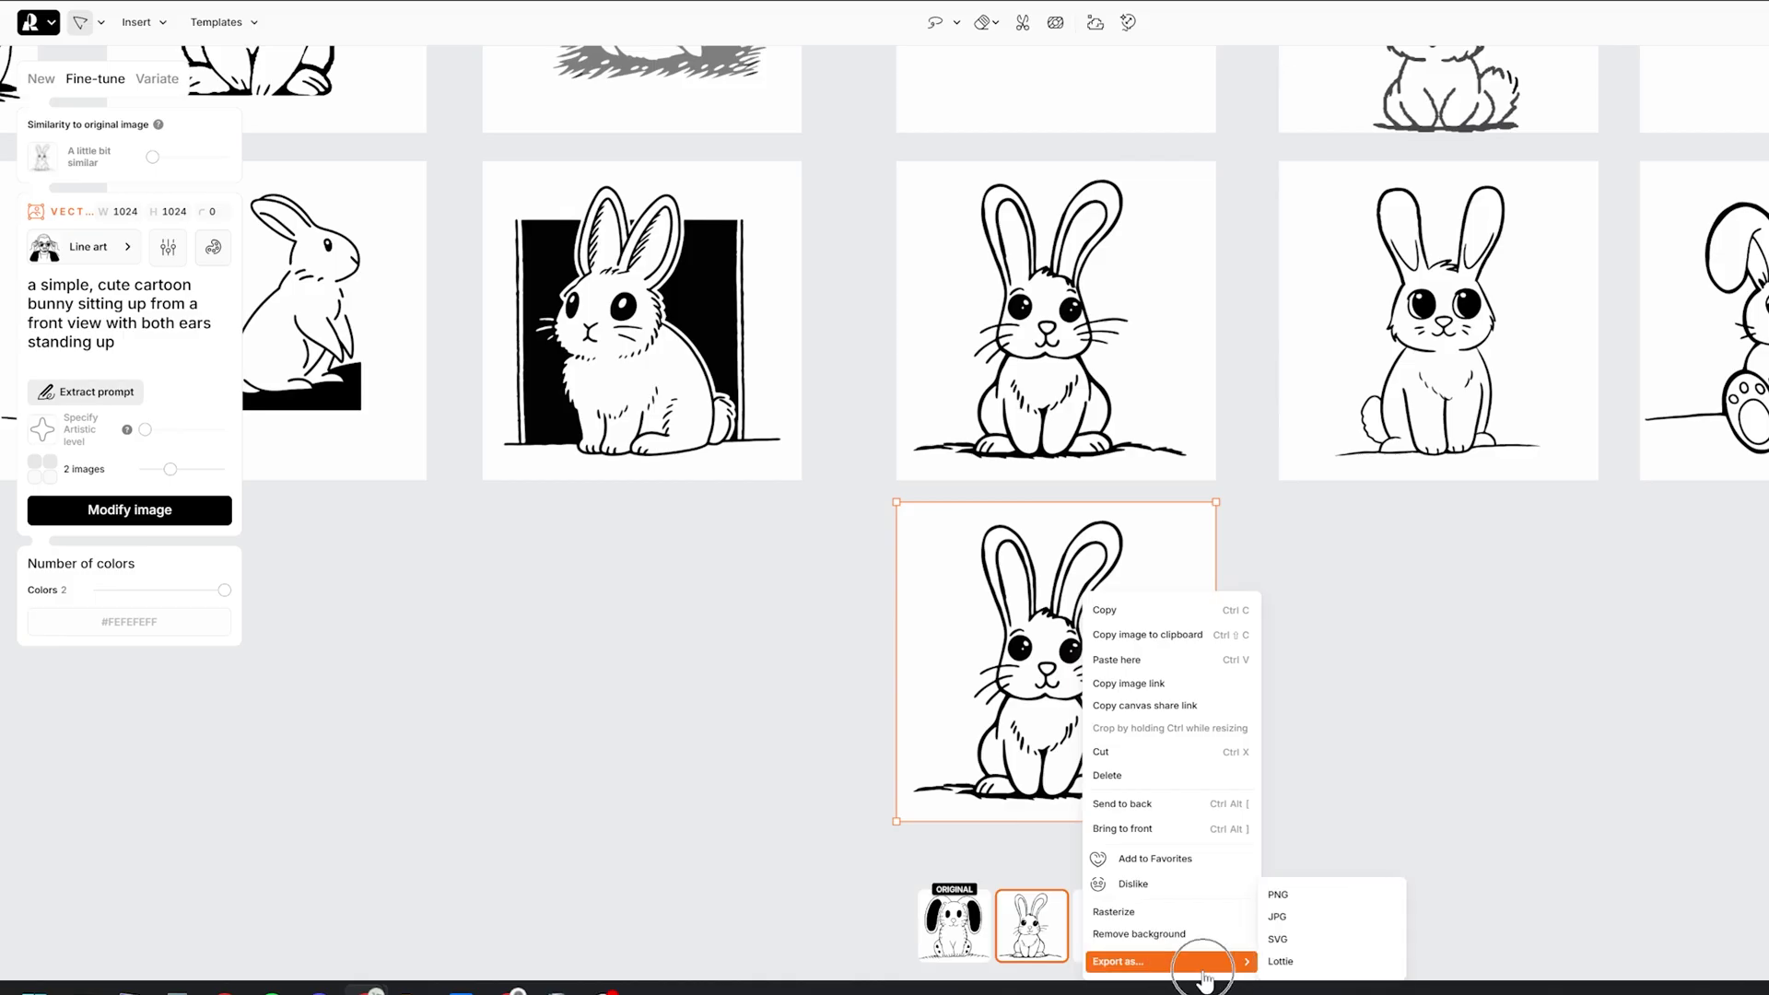
pyautogui.click(1300, 940)
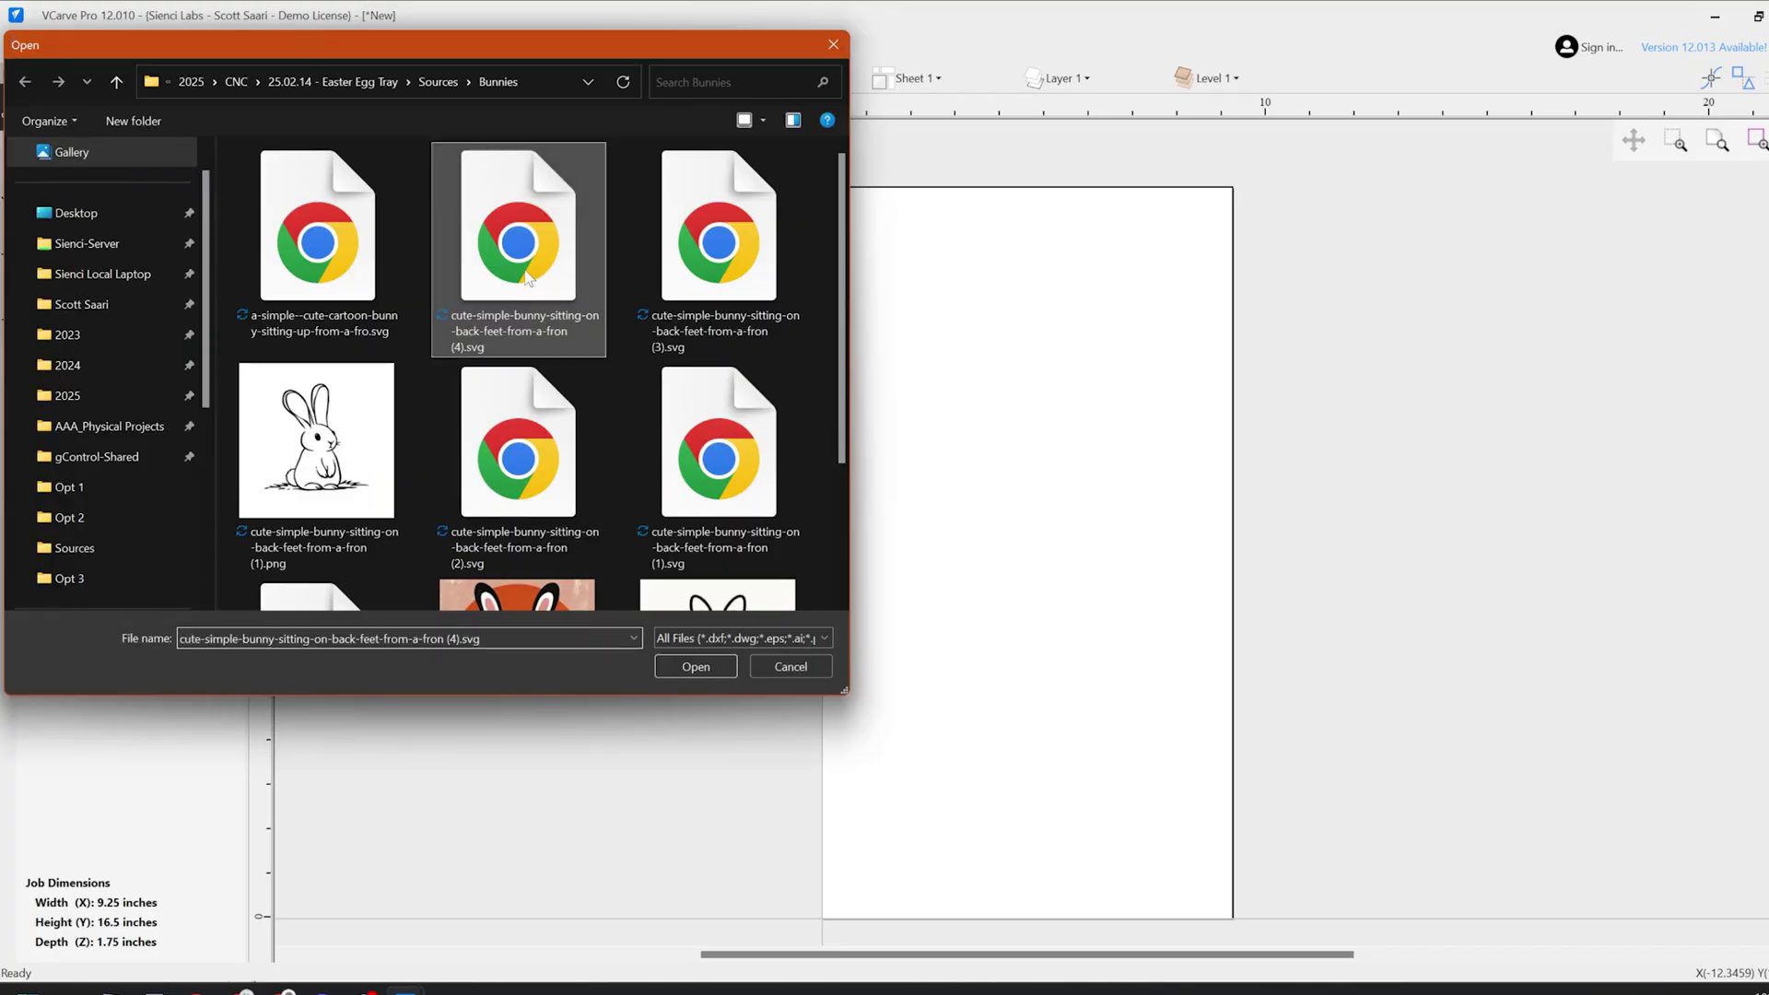
# Step: Import cute-simple-bunny-sitting-on-back-feet-from-a-fron (4).svg into the VCarve Pro job and select the bunny's main outline
pyautogui.press('Return')
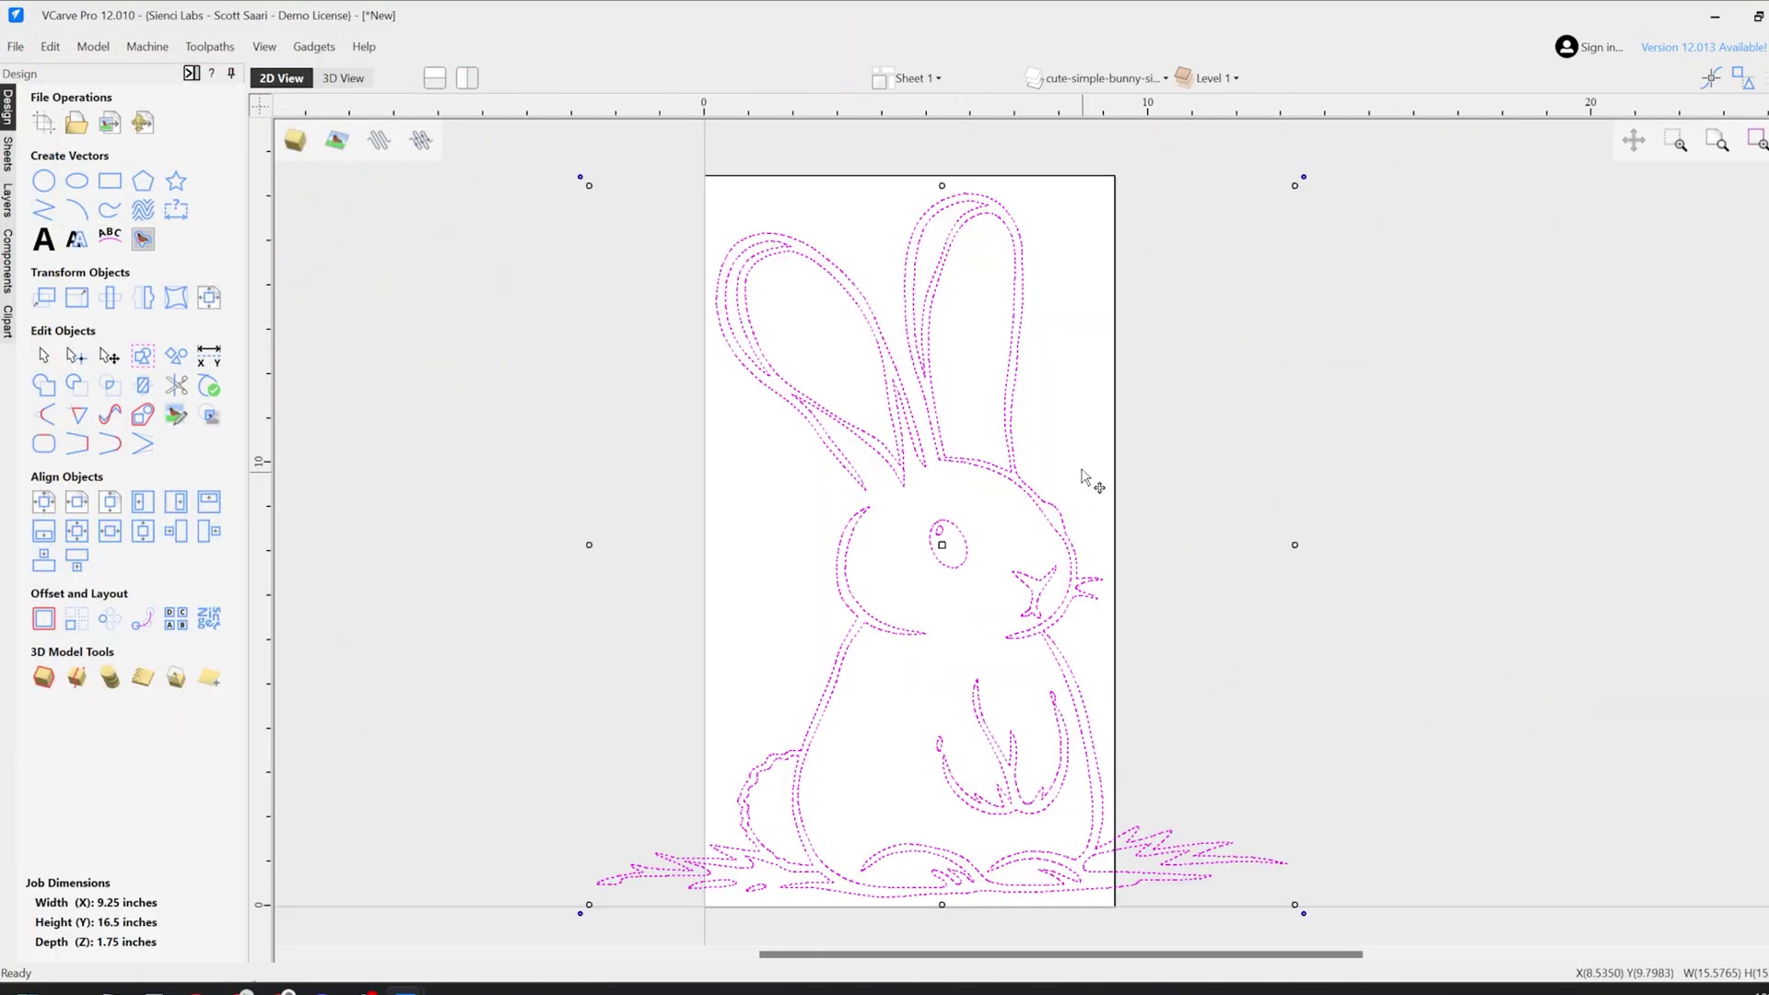
pyautogui.click(1086, 474)
pyautogui.click(1005, 639)
pyautogui.scroll(3, 866, 677)
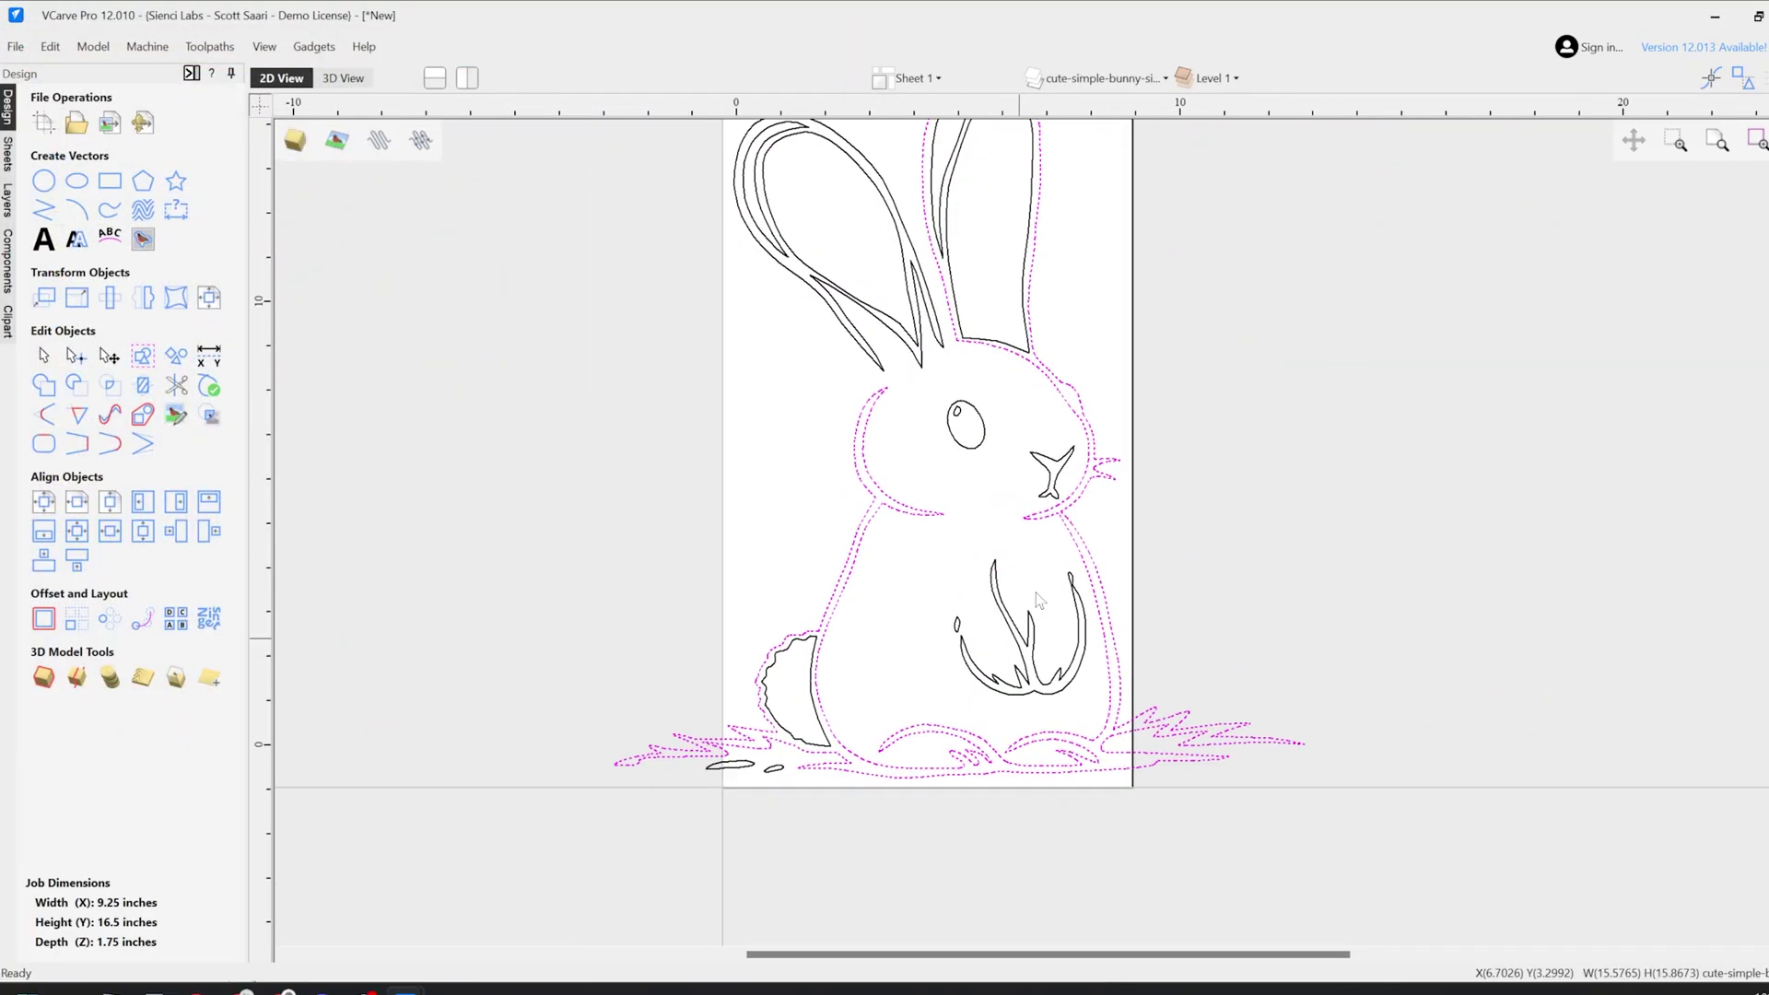
# Step: Delete the two small oval vectors in the grass below the bunny's tail
pyautogui.click(837, 743)
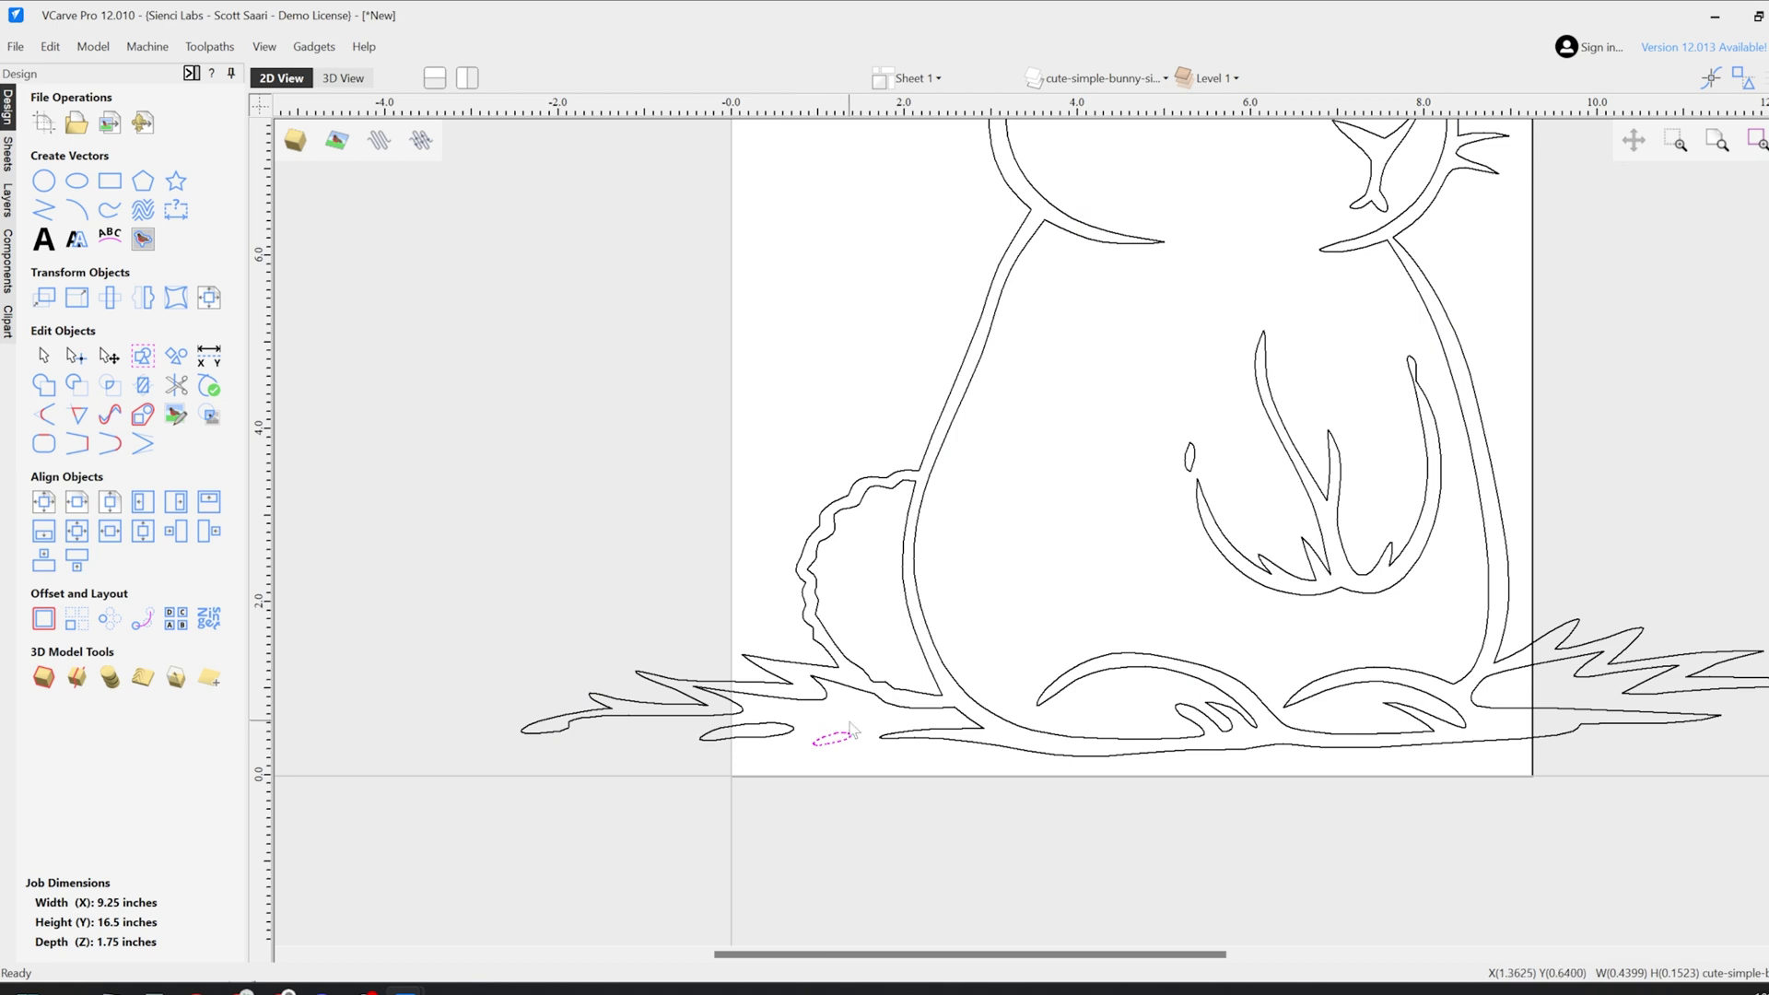
pyautogui.click(807, 727)
pyautogui.scroll(5, 1092, 590)
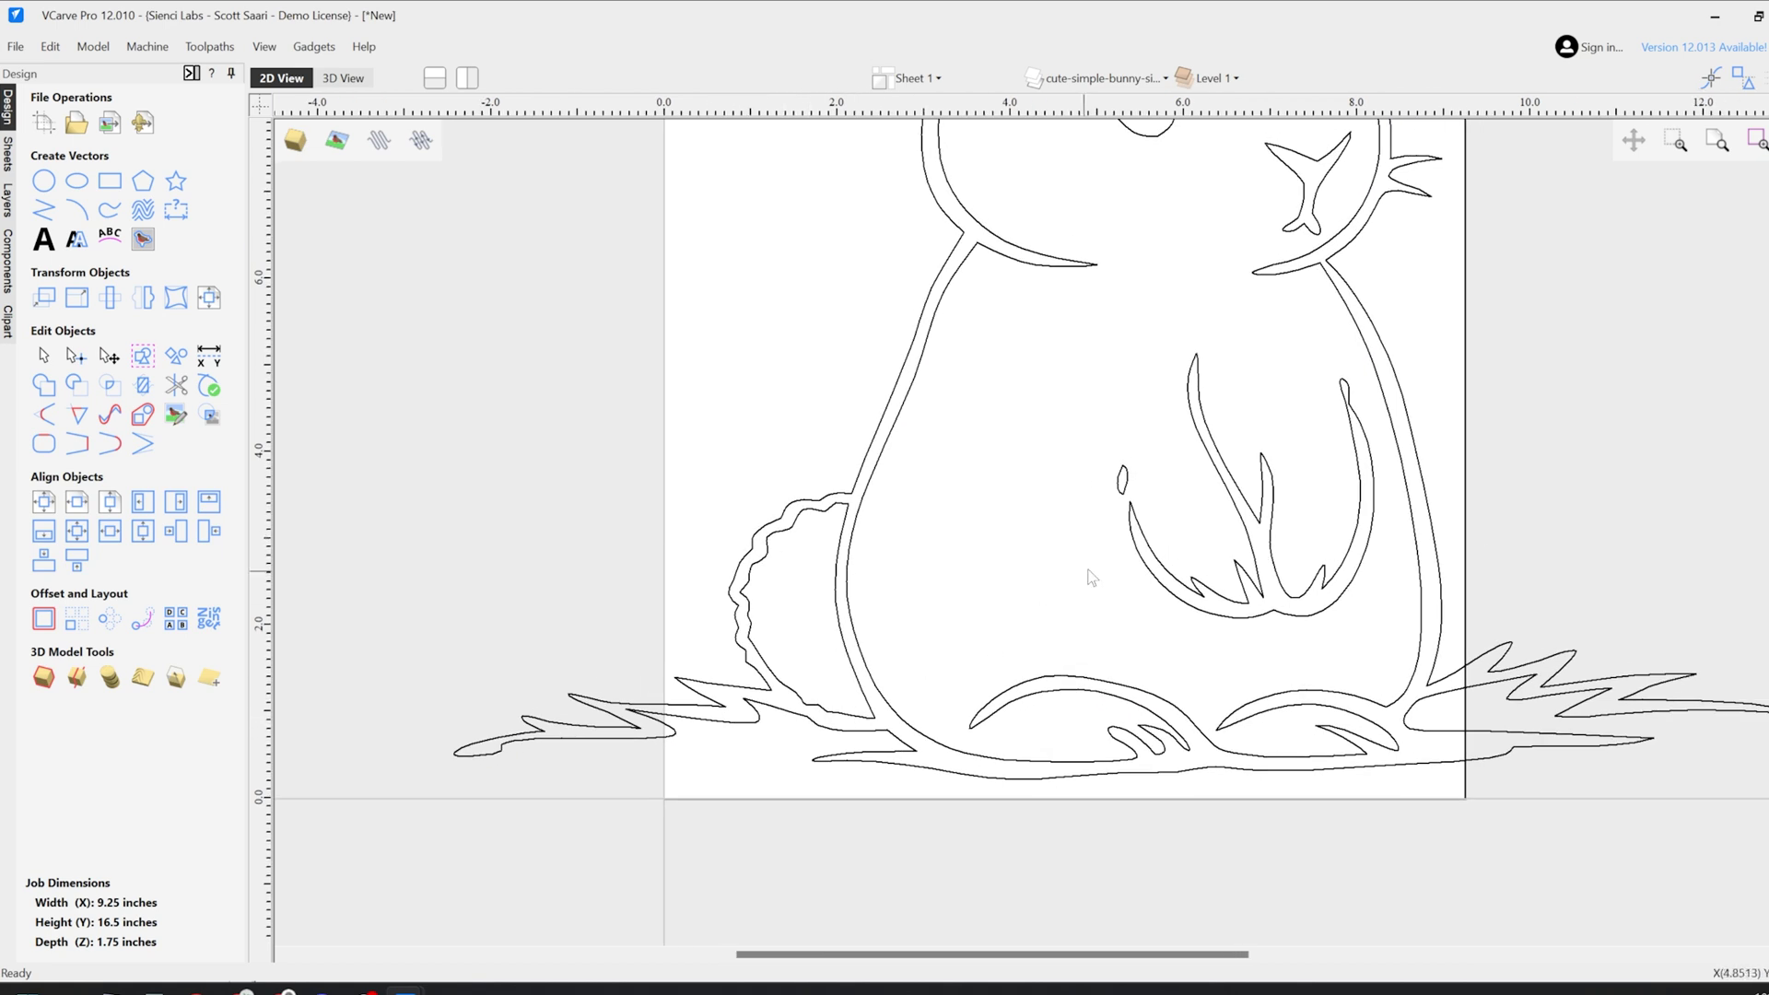
# Step: Delete the spans that join the grass tufts to the body outline beside the bunny's front foot
pyautogui.press('n')
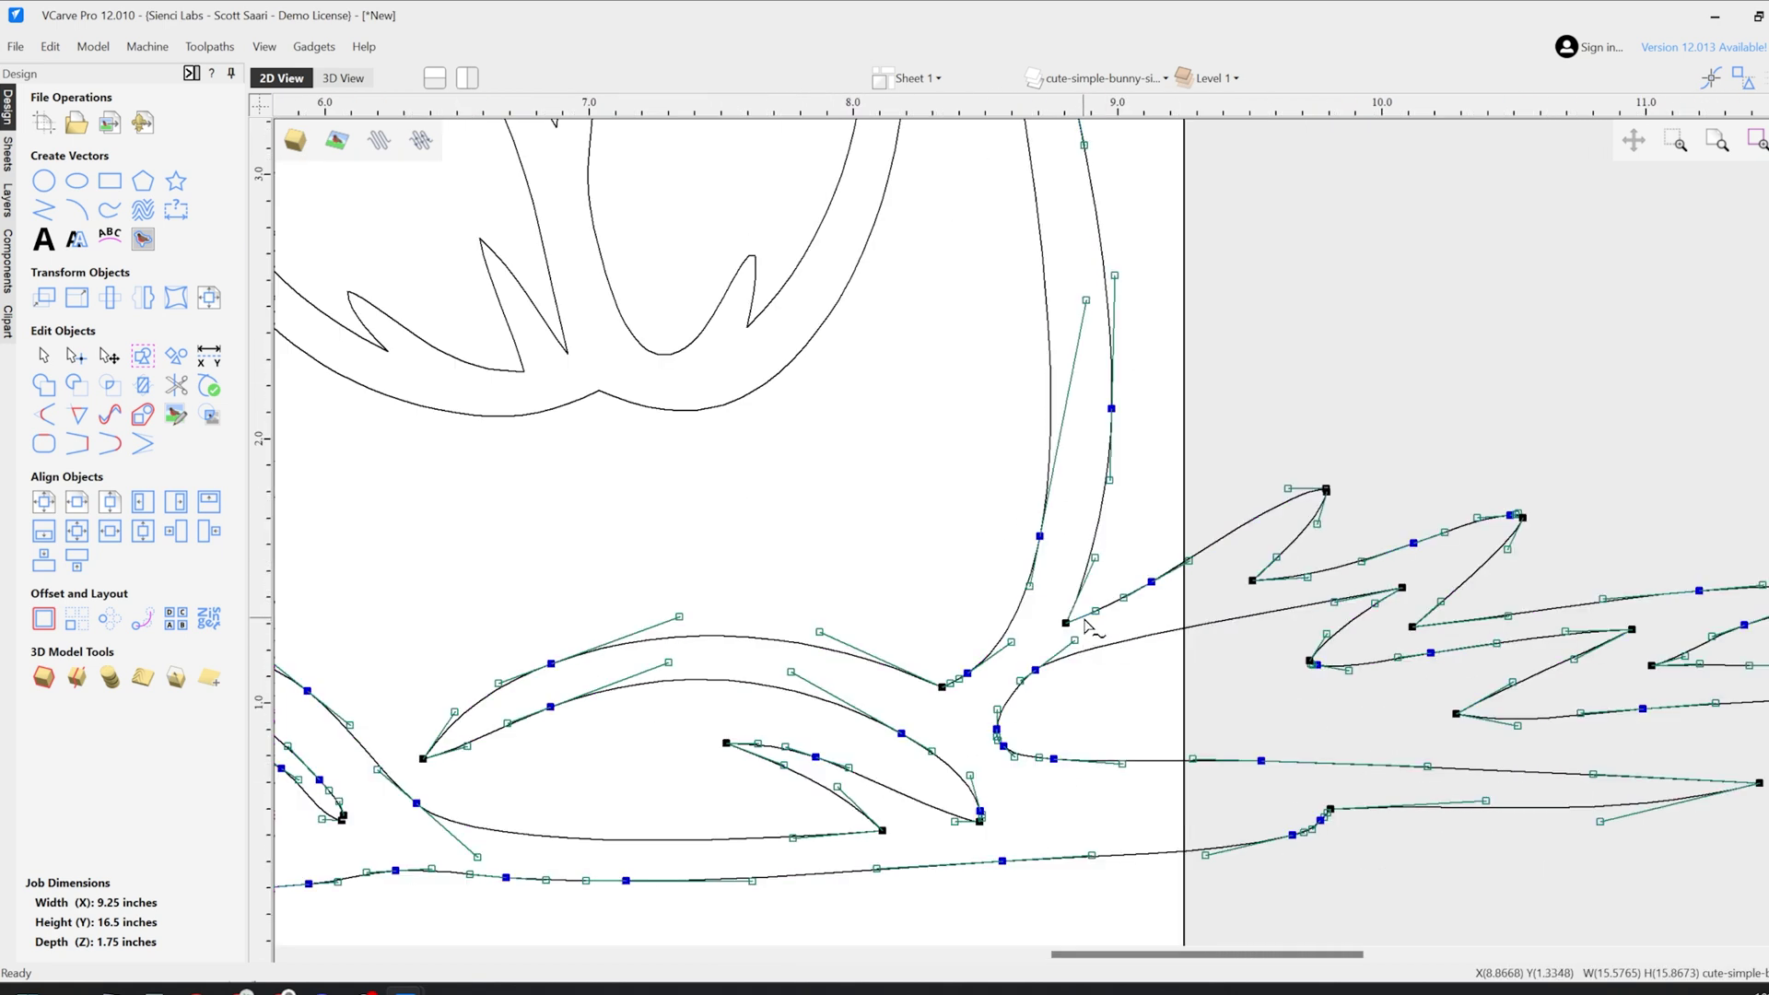
pyautogui.press('d')
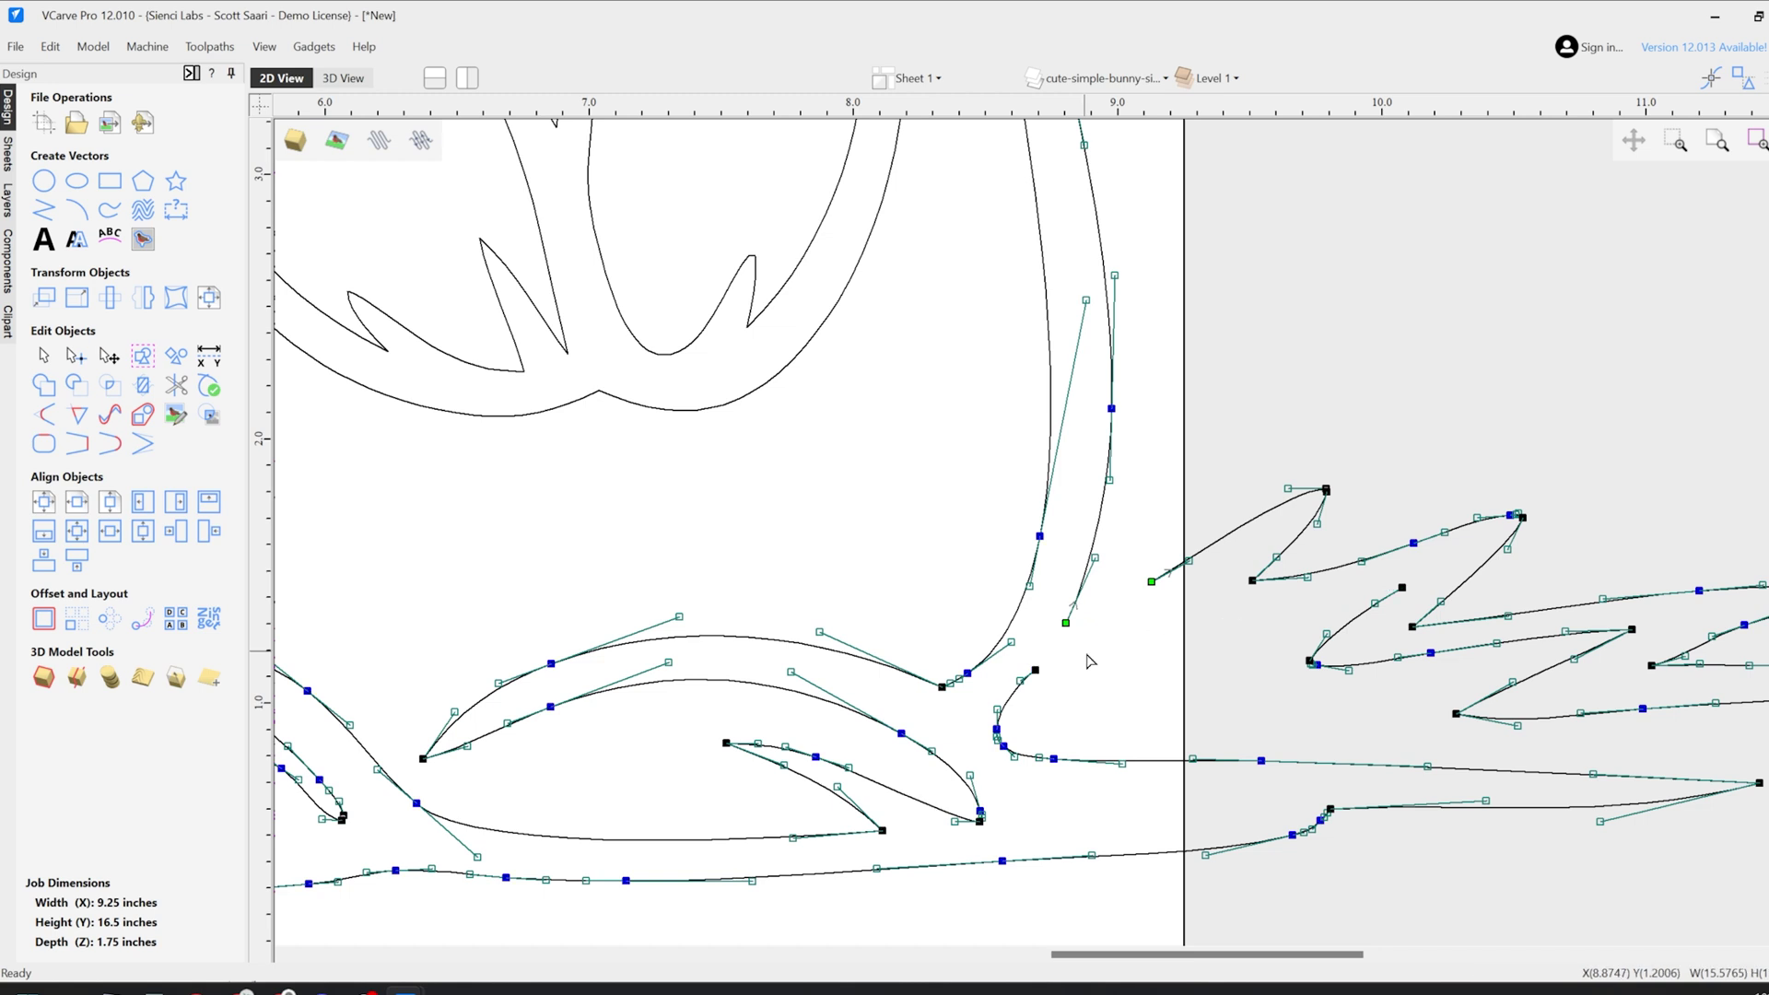
pyautogui.scroll(3, 1096, 765)
pyautogui.moveTo(1214, 680); pyautogui.dragTo(1256, 762)
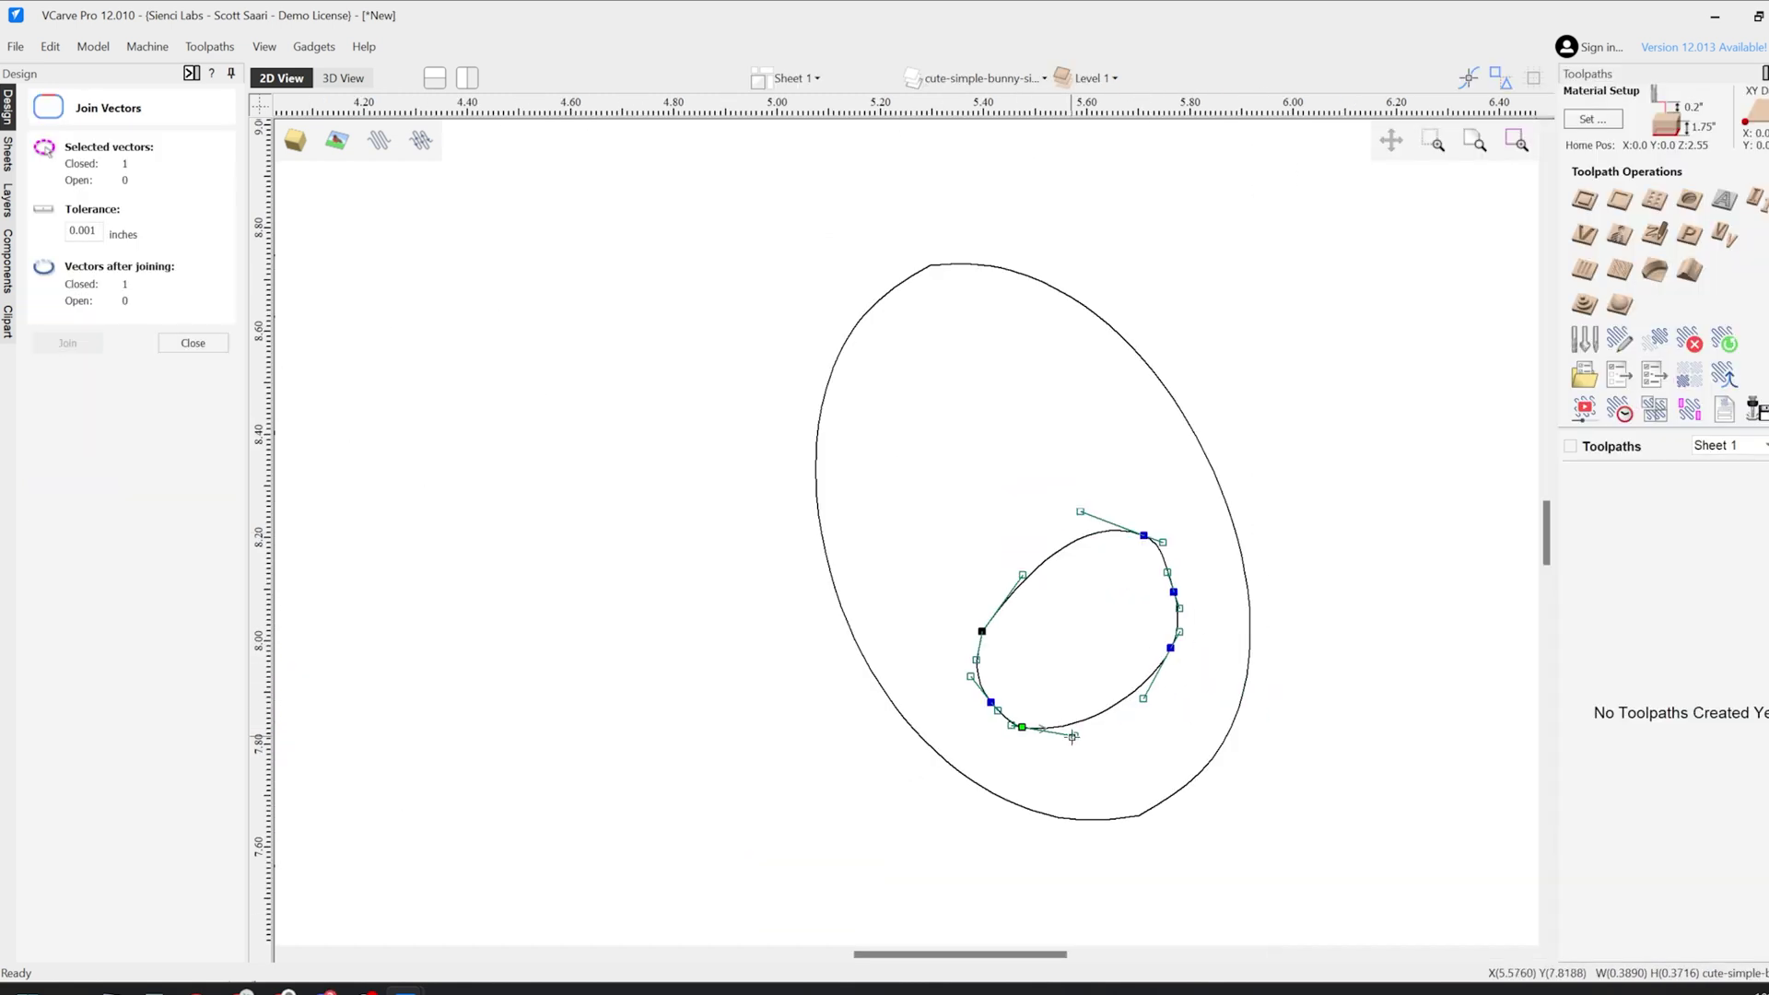
# Step: Select the bunny's outline vectors and offset them around the silhouette
pyautogui.scroll(-4, 1161, 621)
pyautogui.click(1092, 591)
pyautogui.scroll(-5, 1066, 617)
pyautogui.keyDown('shift'); pyautogui.click(1024, 382); pyautogui.keyUp('shift')
# Step: Fit Bezier curves to the offset outline with 0.001 inch tolerance, keeping sharp corners at a 60 degree maximum angle
pyautogui.scroll(2, 1024, 381)
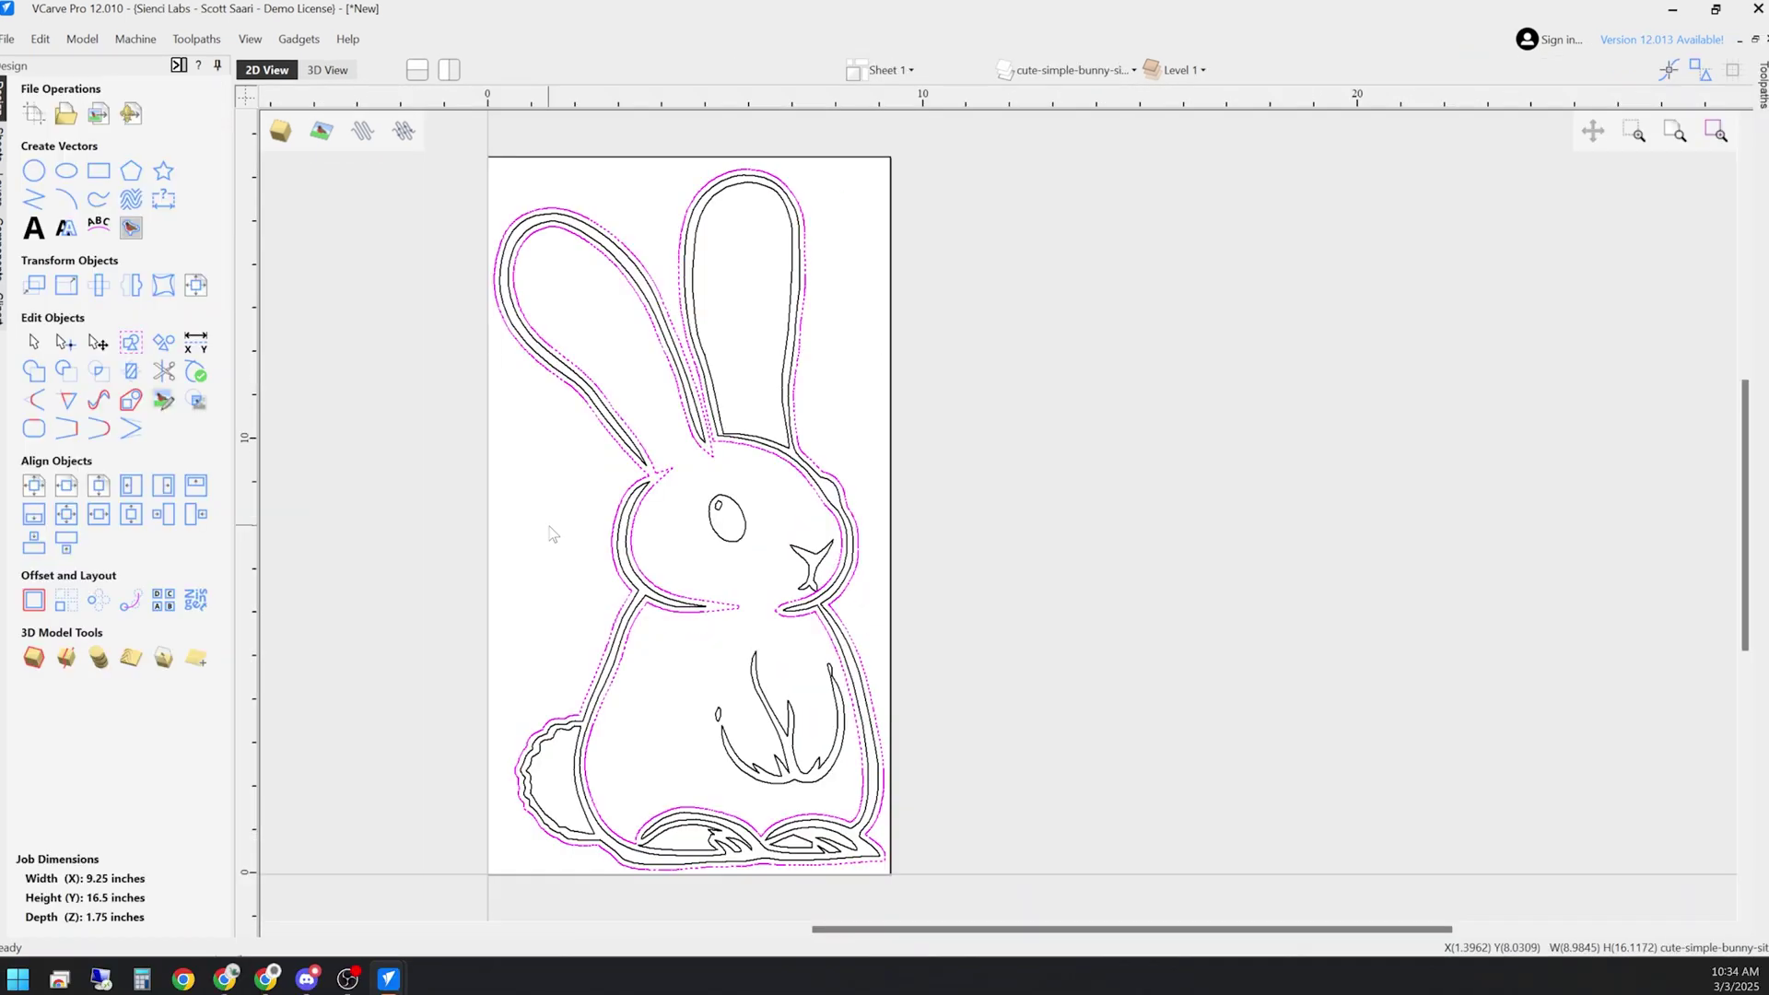
pyautogui.click(99, 402)
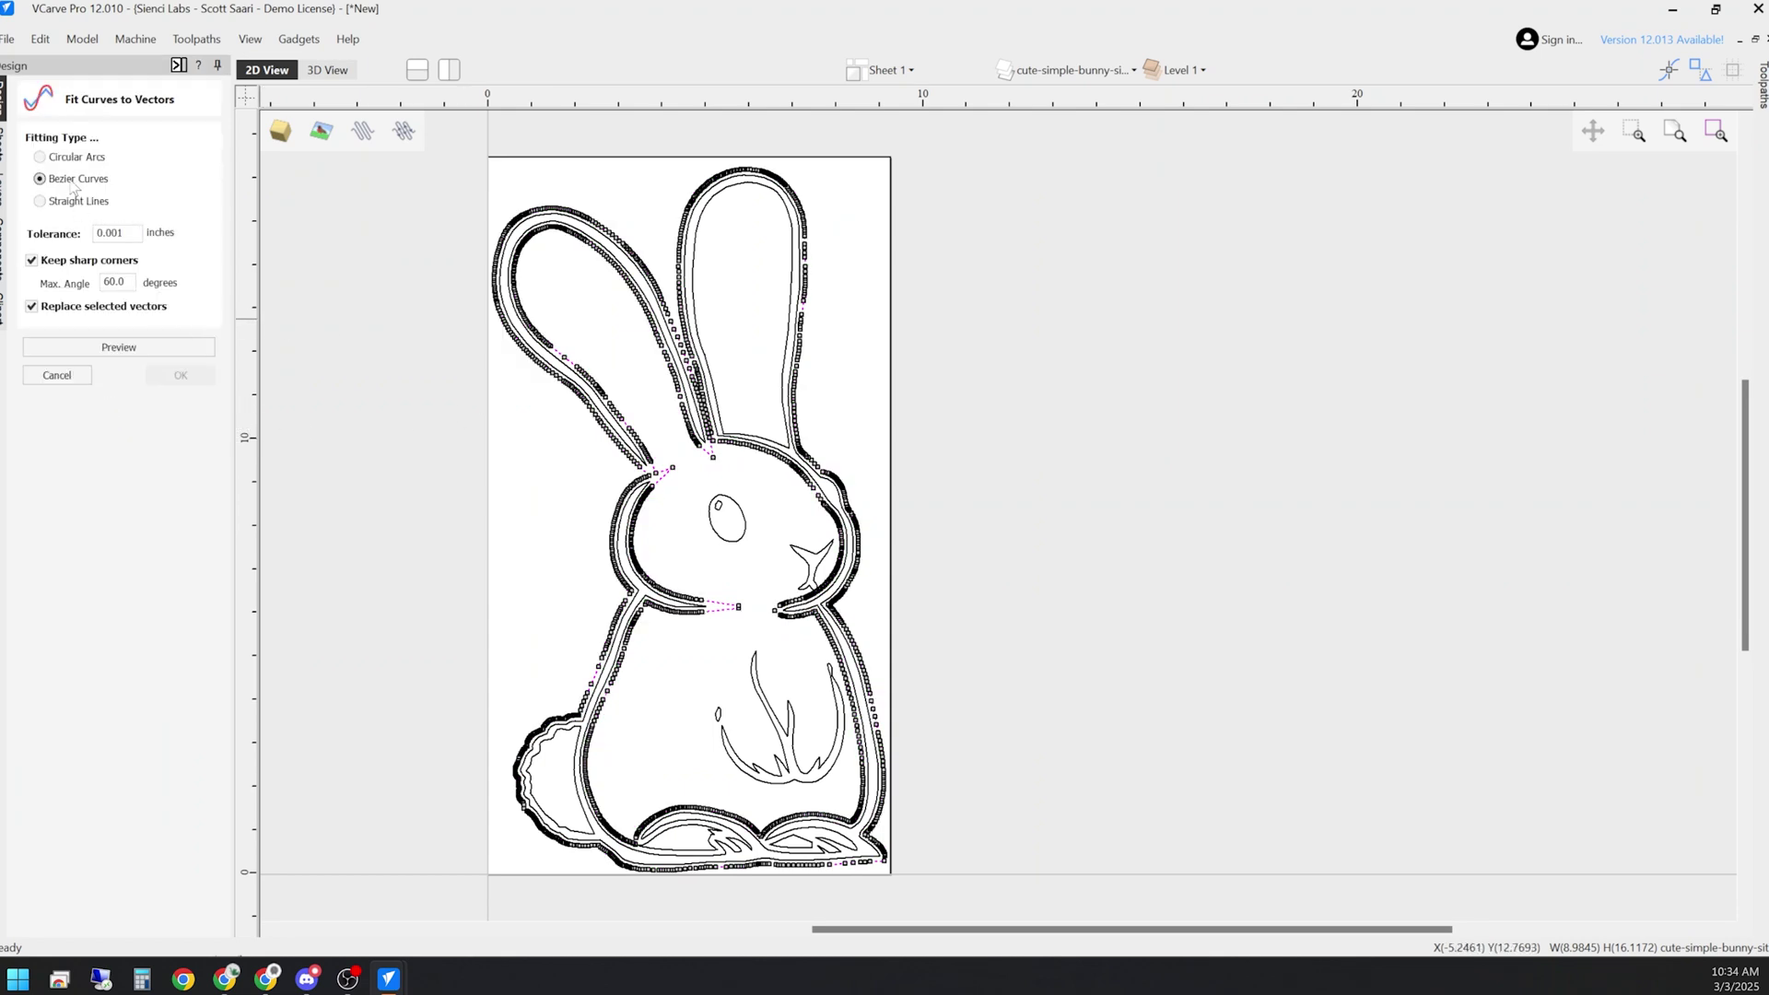
pyautogui.click(133, 351)
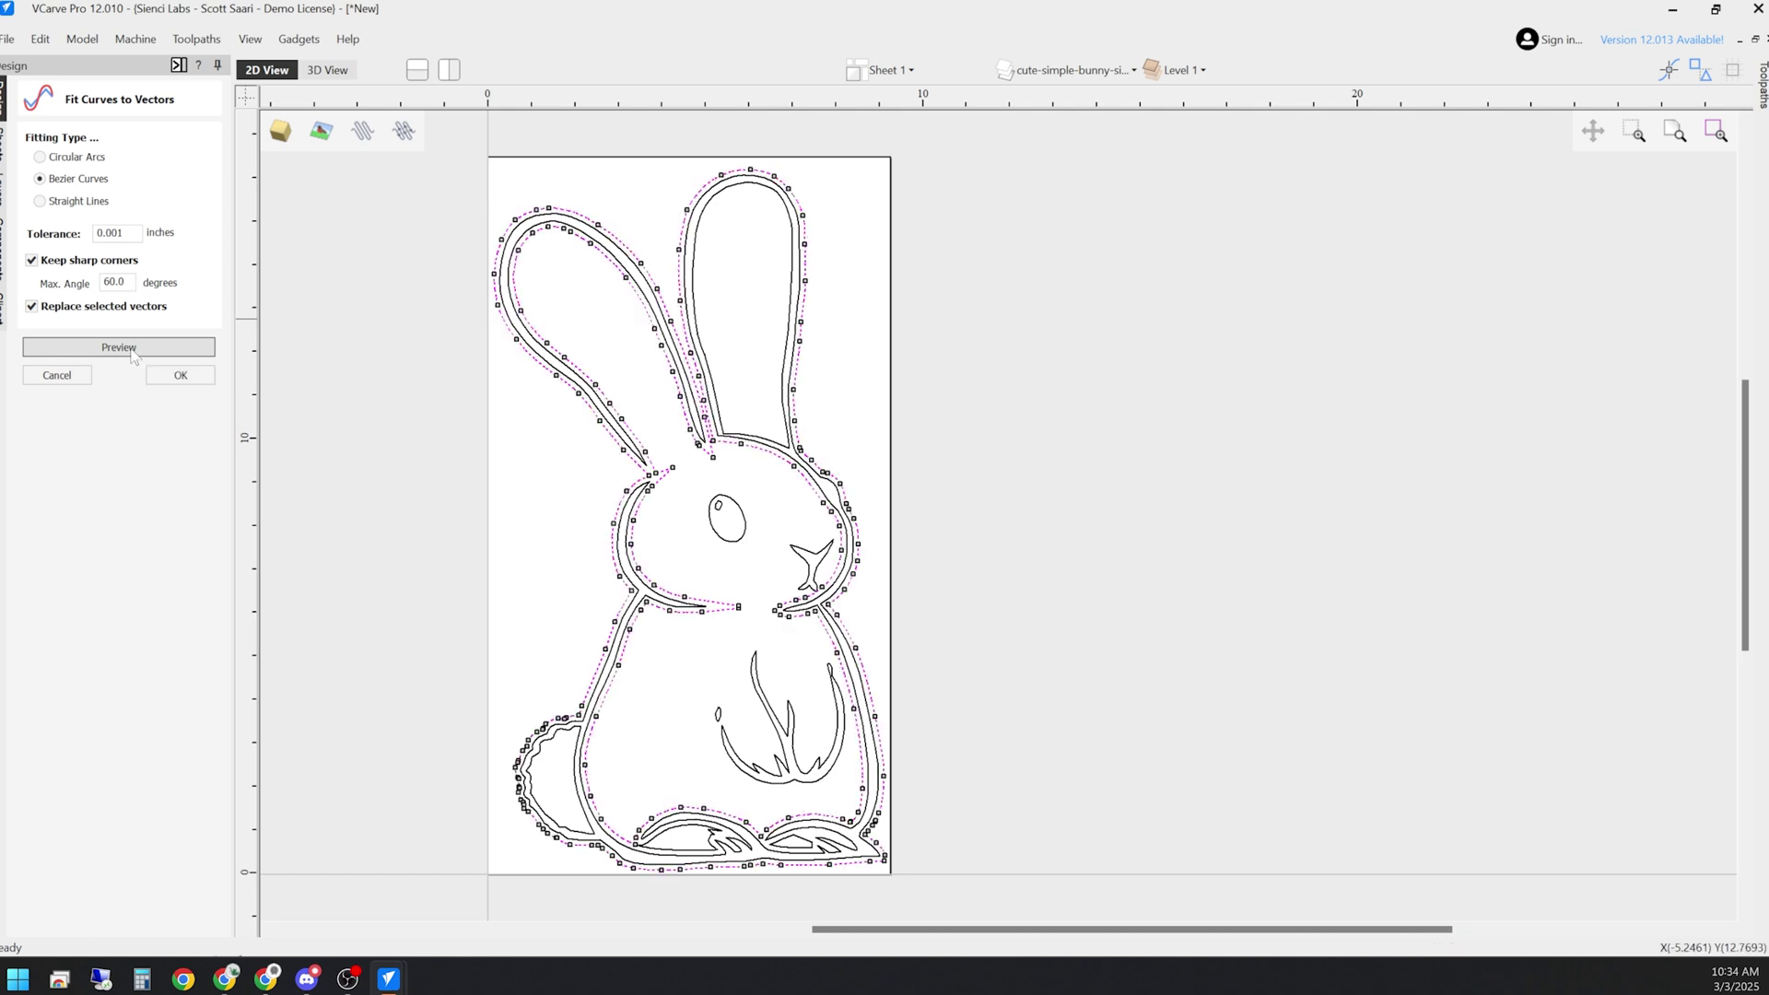
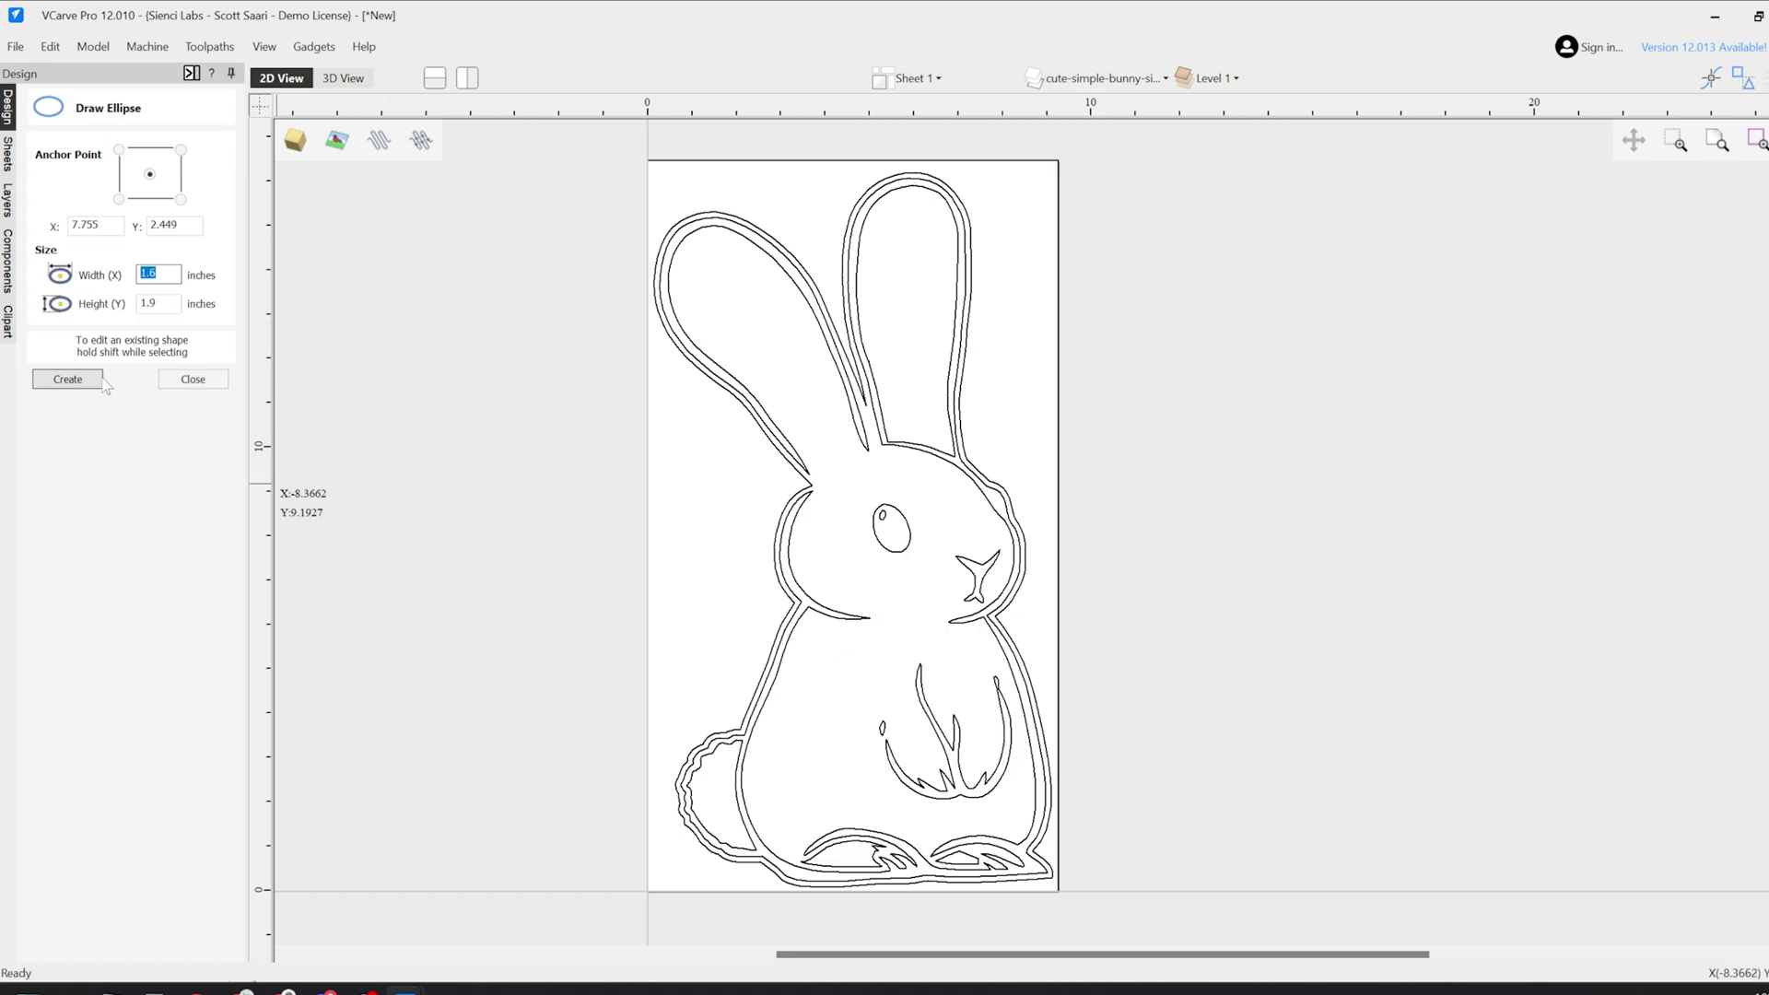
# Step: Place copies of the 1.6 by 1.9 inch egg ellipse across the bunny's body
pyautogui.scroll(2, 1052, 716)
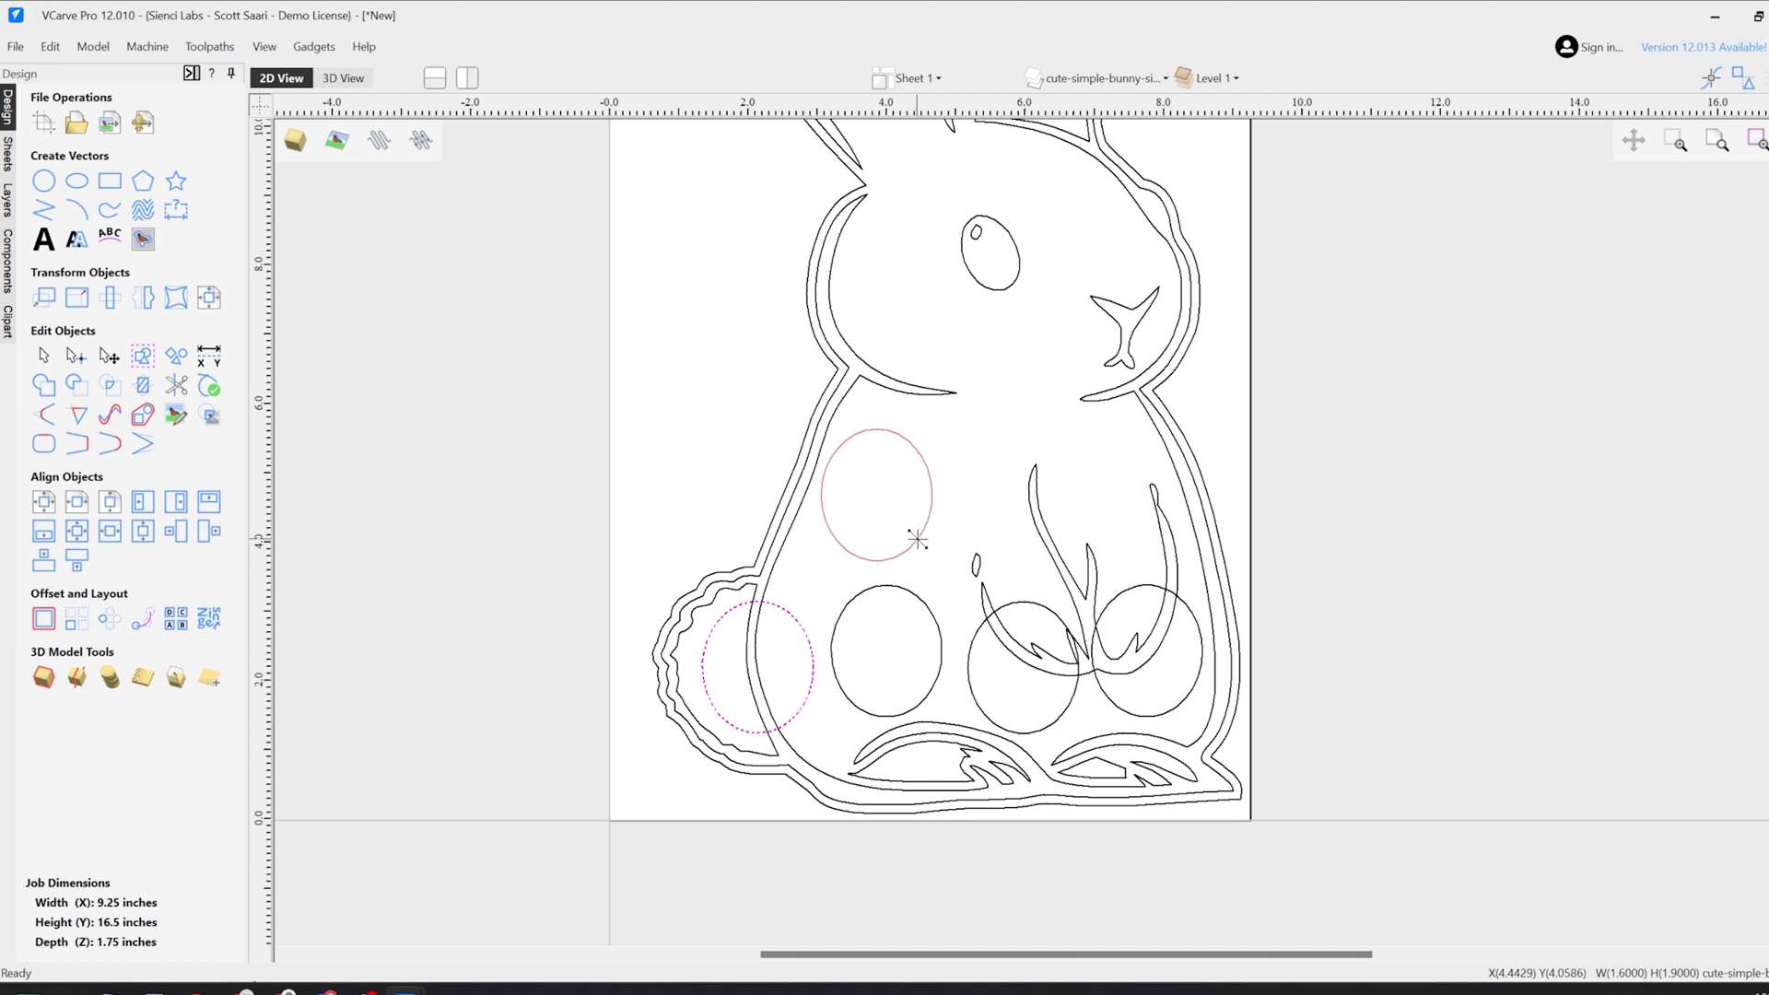
pyautogui.click(916, 539)
pyautogui.moveTo(980, 524)
pyautogui.mouseDown()
pyautogui.moveTo(1097, 484)
pyautogui.moveTo(1119, 498)
pyautogui.moveTo(1046, 479)
pyautogui.moveTo(991, 516)
pyautogui.mouseUp()
# Step: Place two egg ellipse copies inside each bunny ear, rotating the ones in the slanted ear to follow its angle
pyautogui.scroll(2, 797, 557)
pyautogui.click(797, 557)
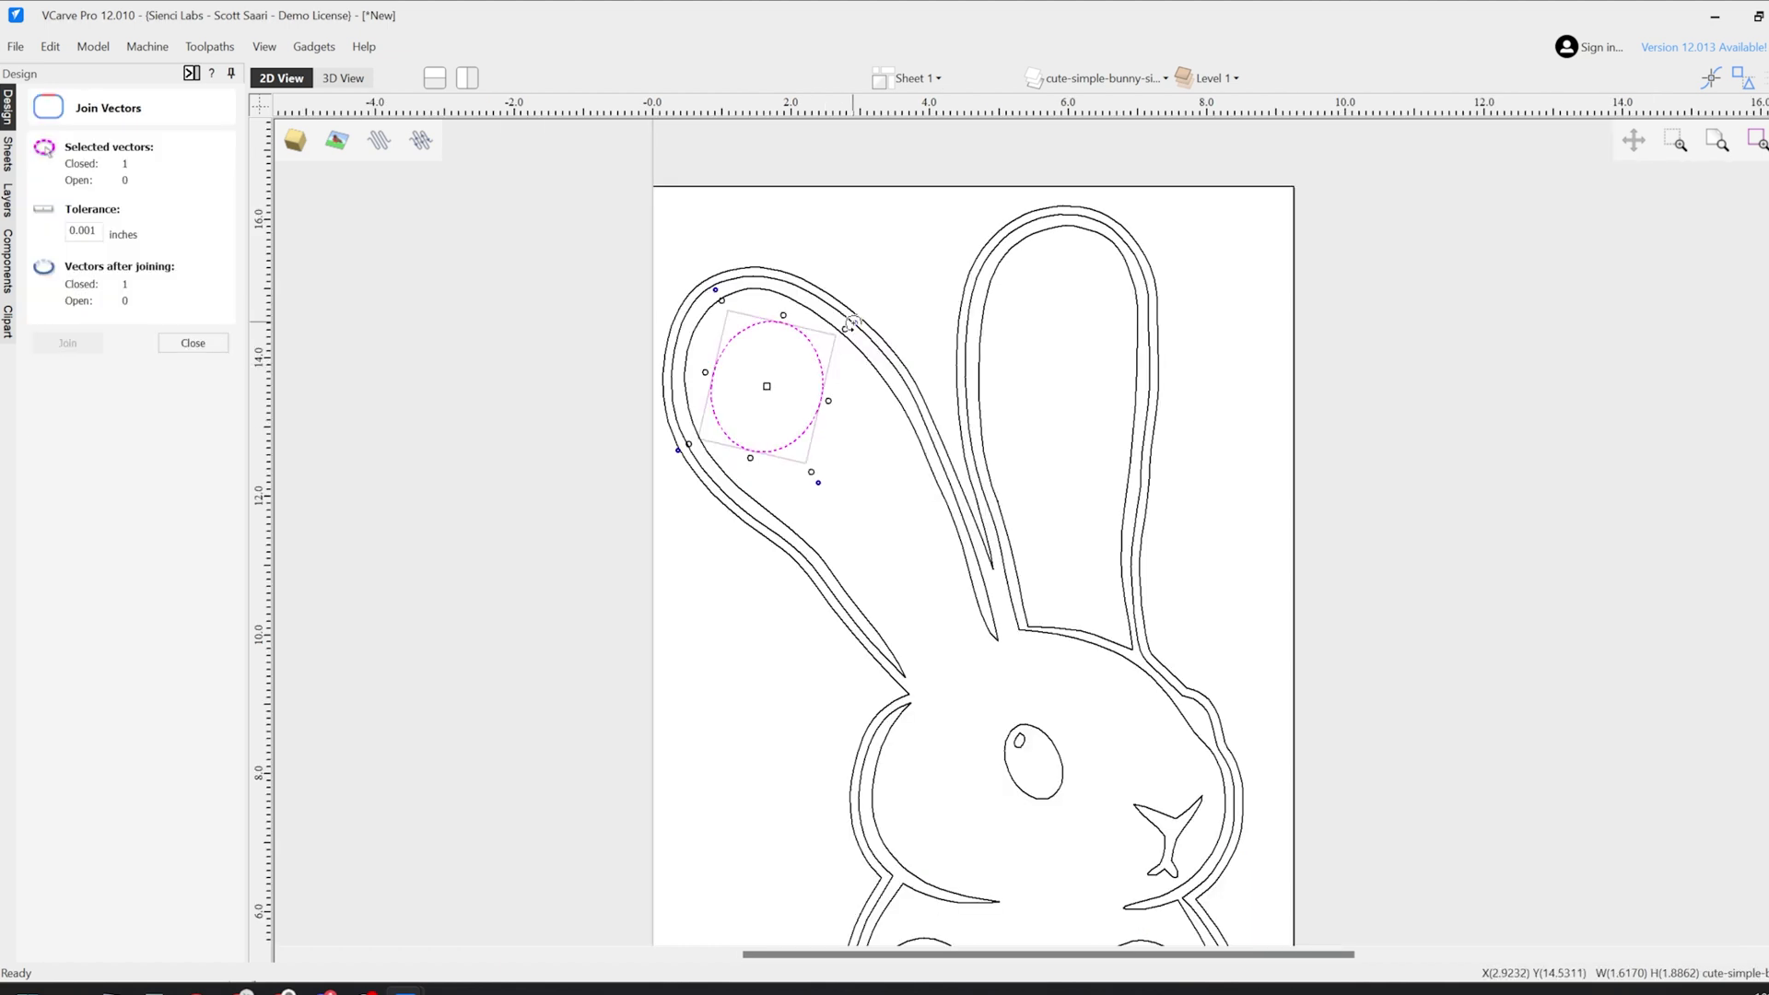
pyautogui.click(820, 423)
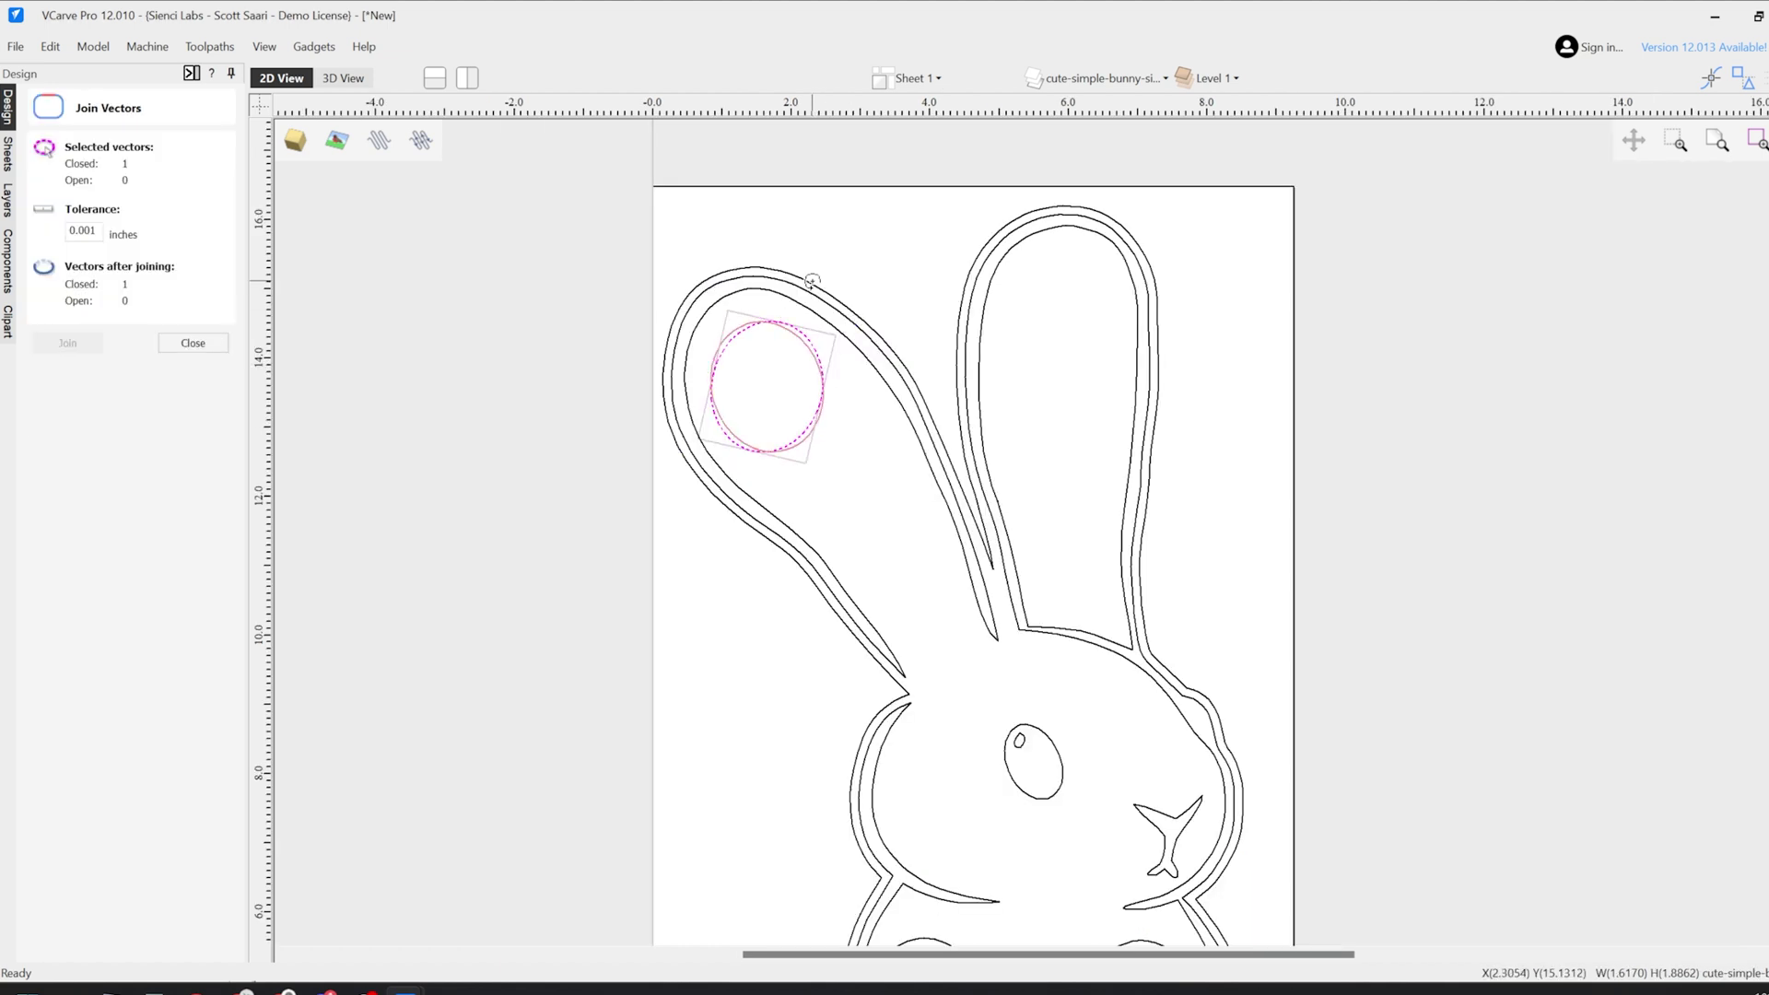
pyautogui.moveTo(875, 469); pyautogui.dragTo(1090, 518)
pyautogui.click(913, 533)
pyautogui.click(1101, 214)
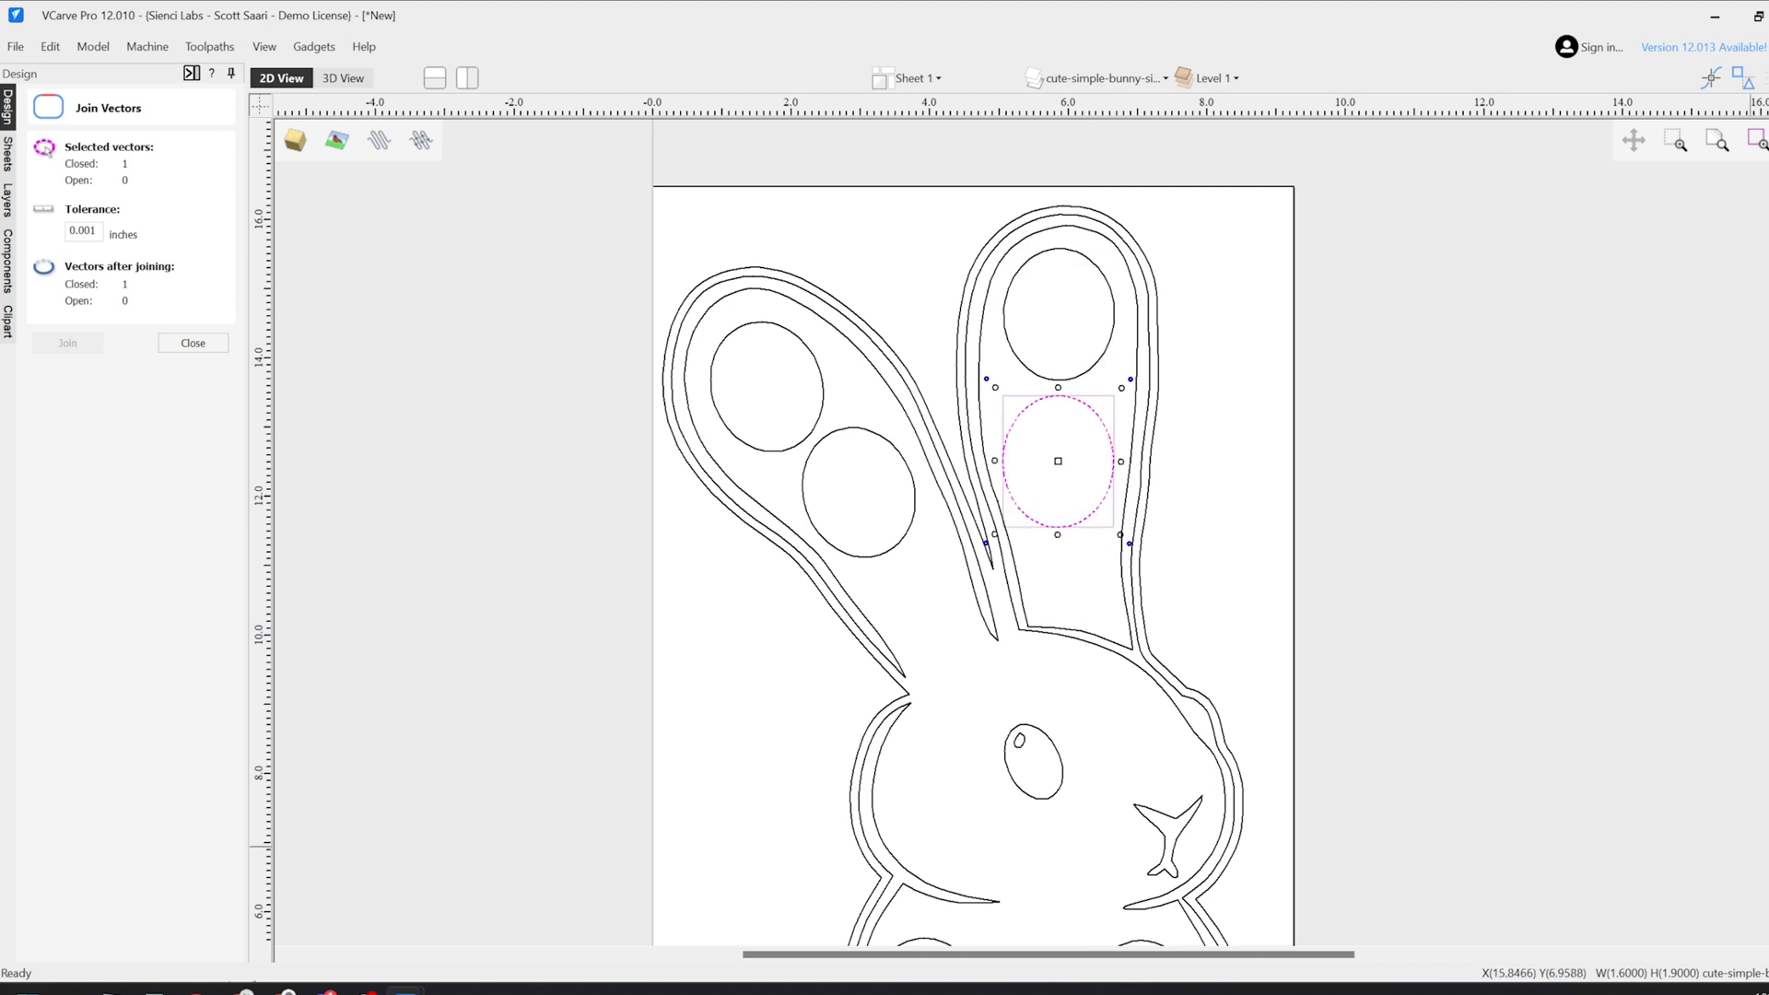
# Step: Set up a V-Carve toolpath for the bunny's line art with the 90° V-bit (1/4" shank) and accept its cutting parameters
pyautogui.scroll(-3, 1042, 668)
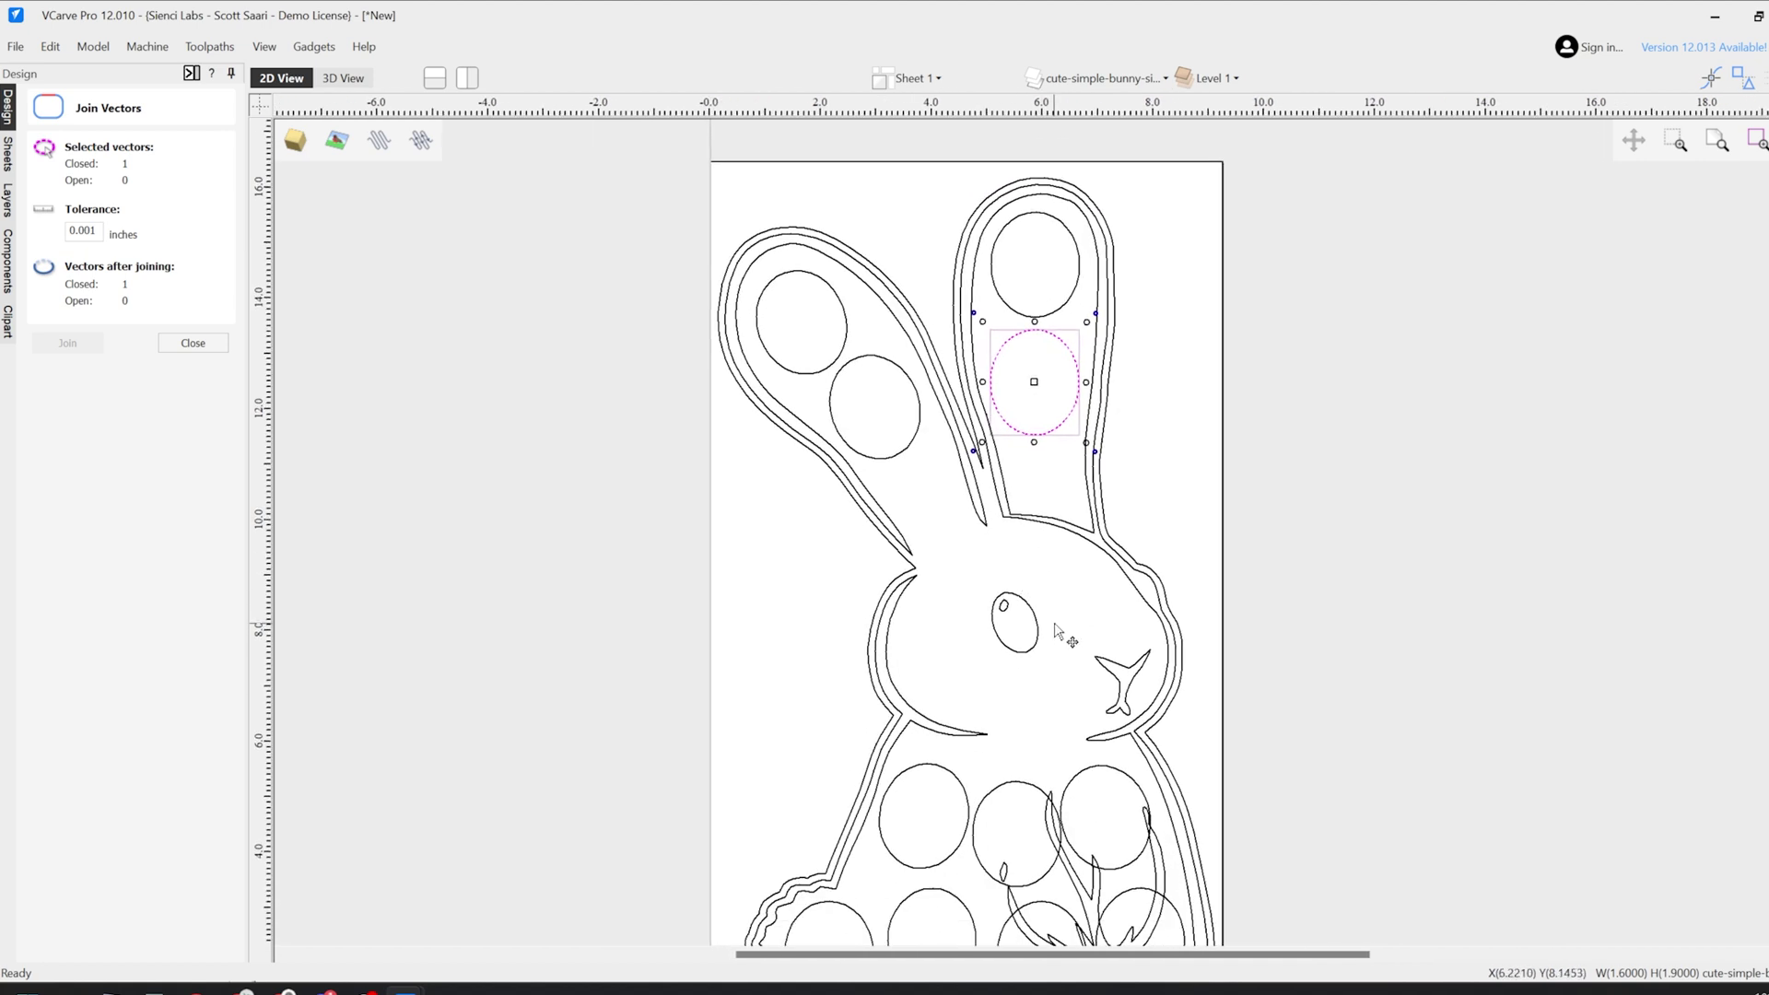
pyautogui.scroll(-2, 1032, 590)
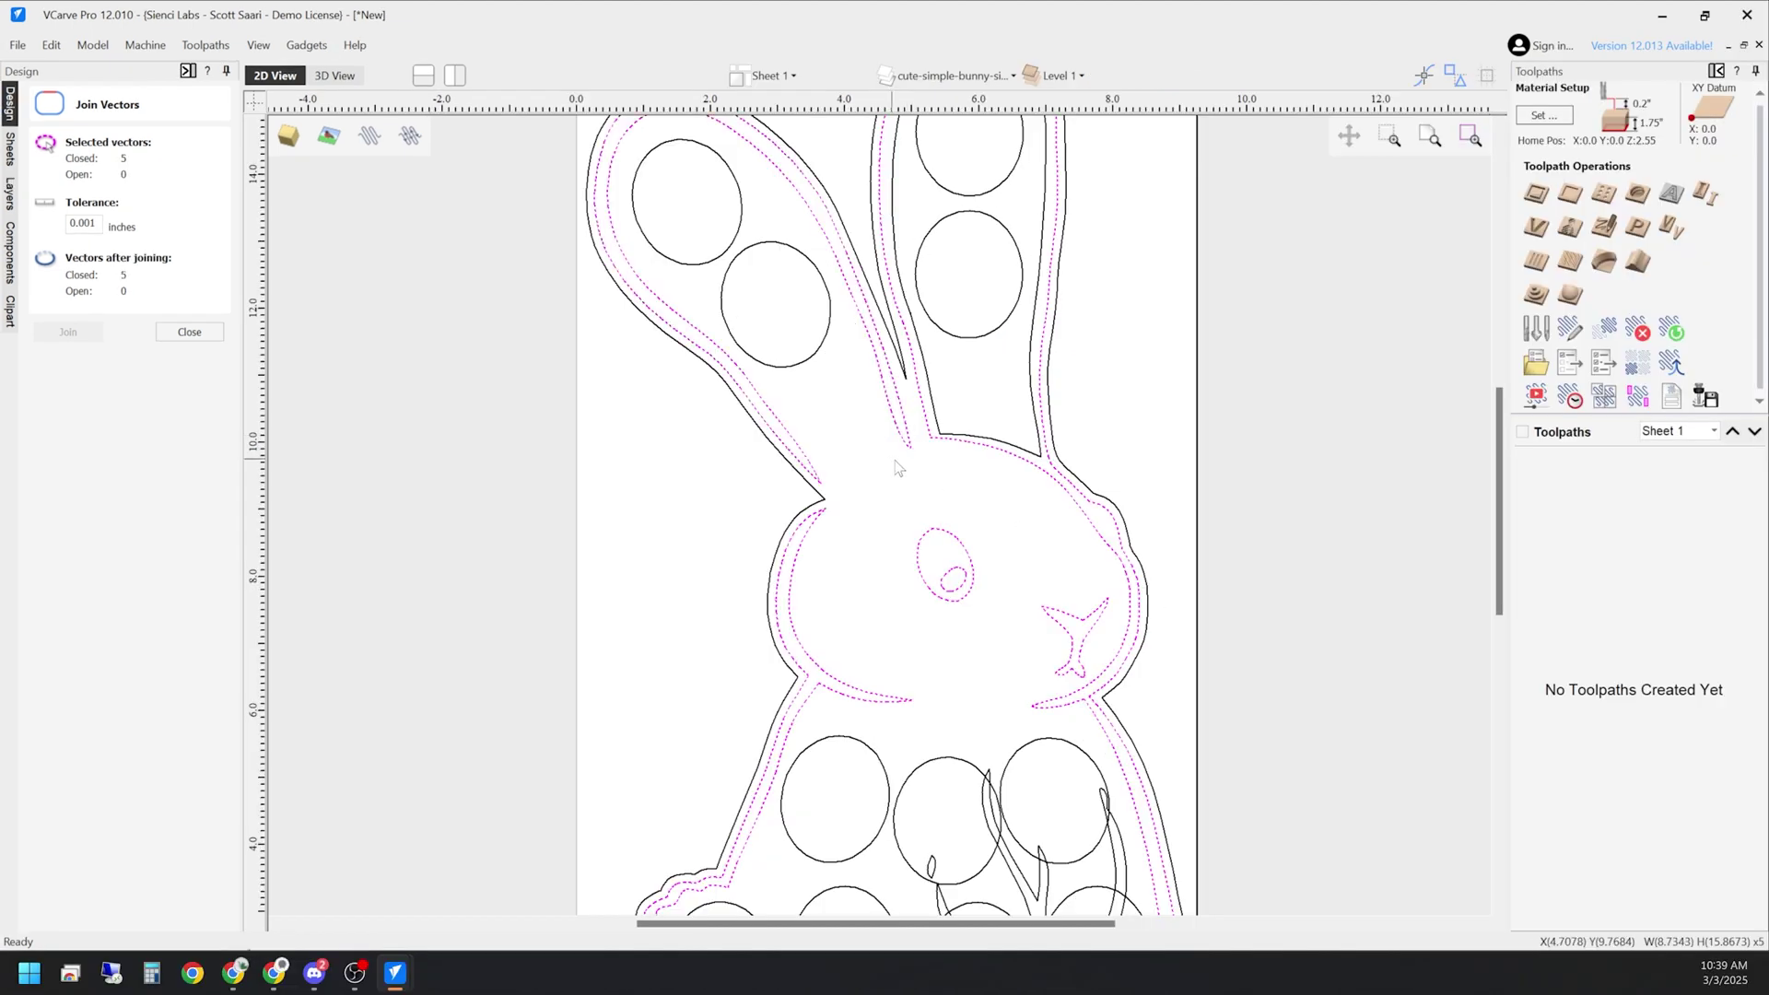
pyautogui.scroll(-5, 898, 467)
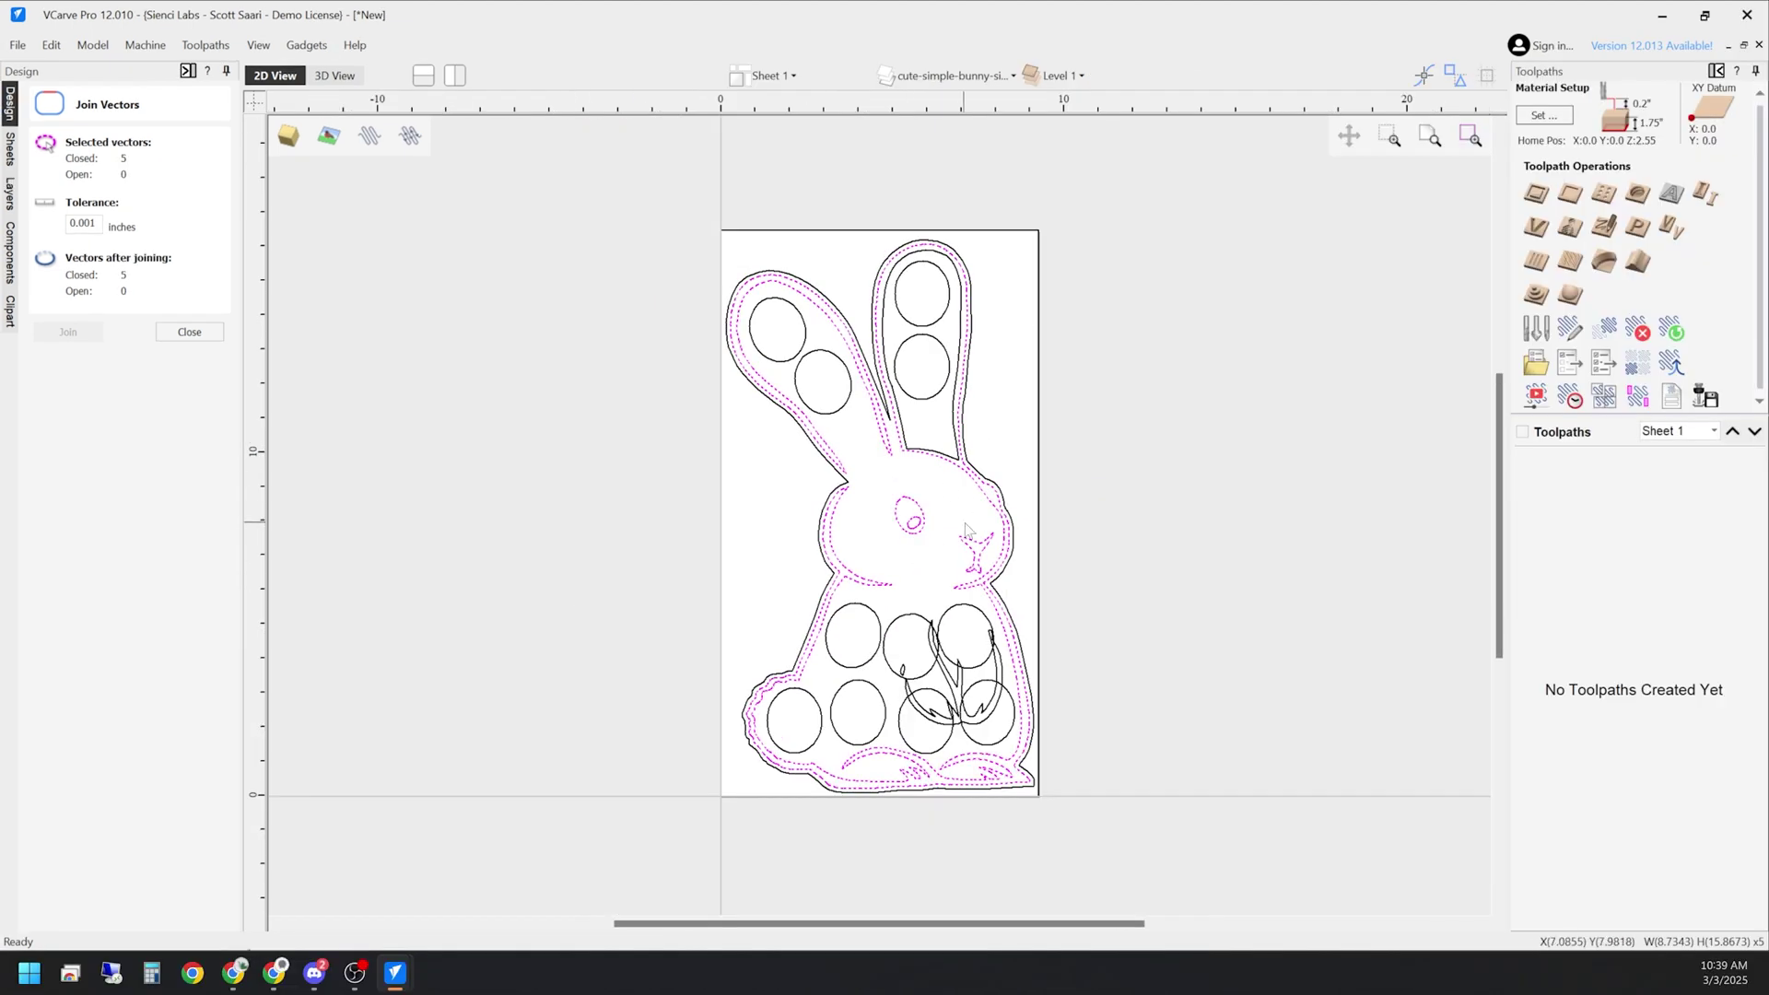
pyautogui.click(1534, 228)
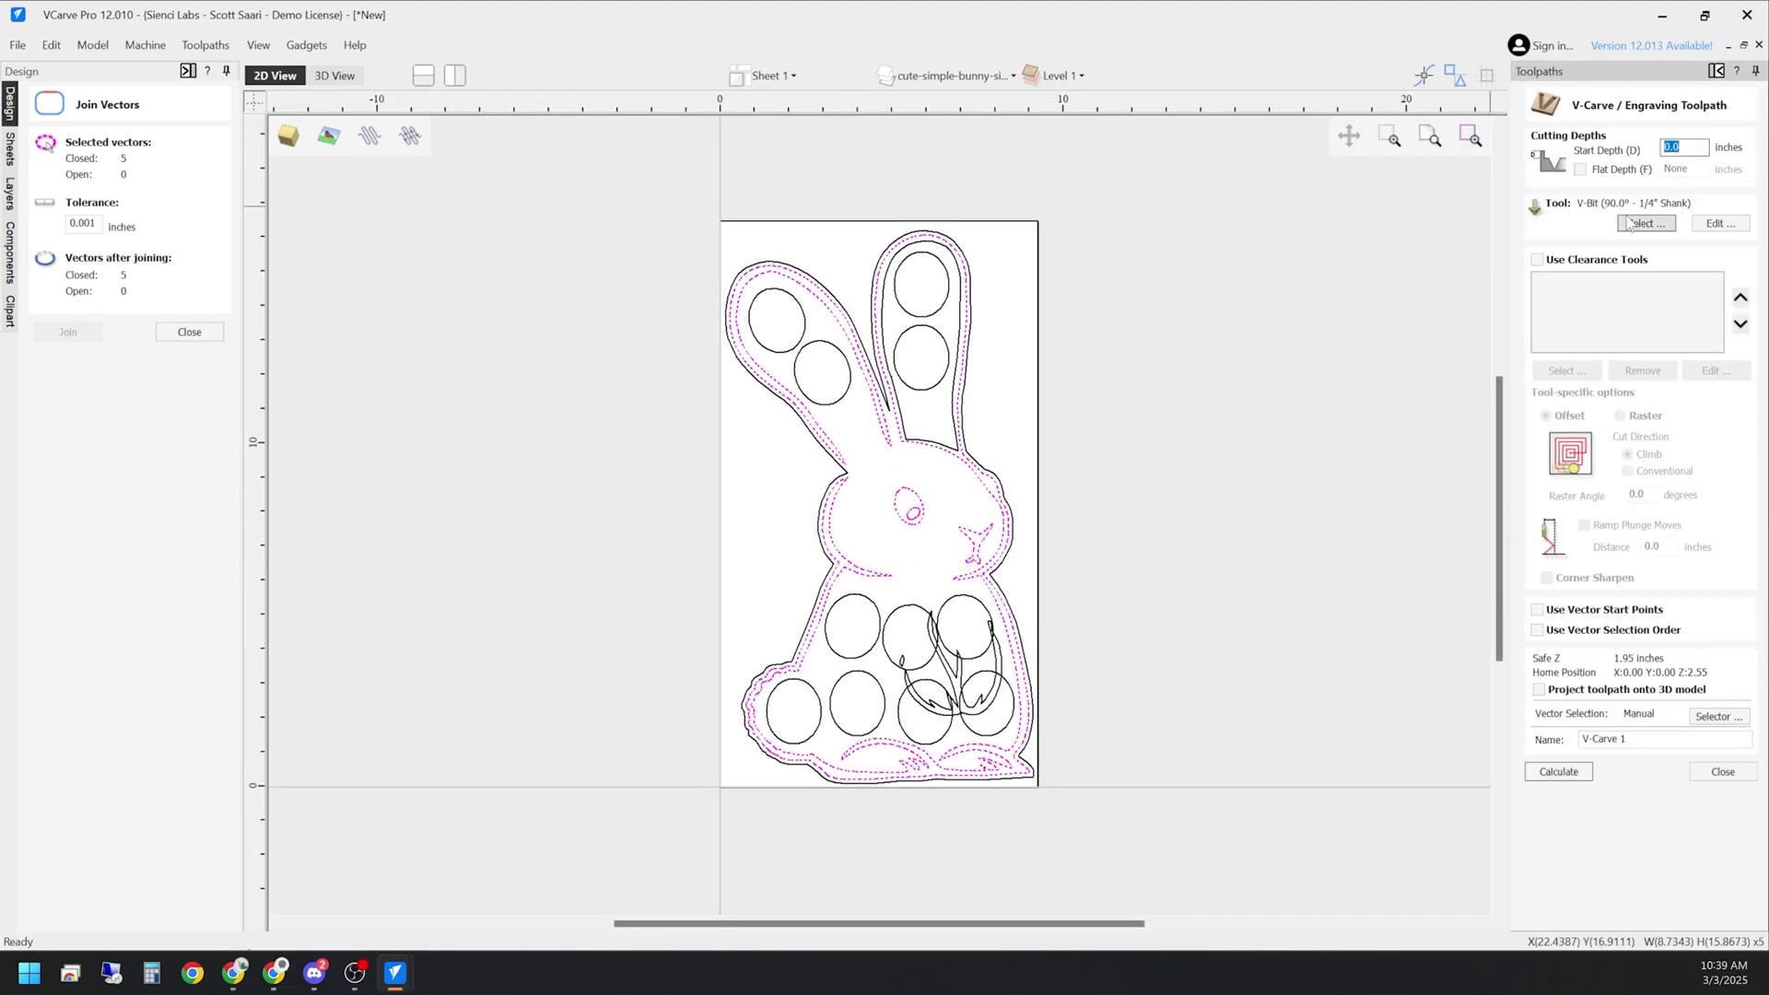
pyautogui.click(1719, 223)
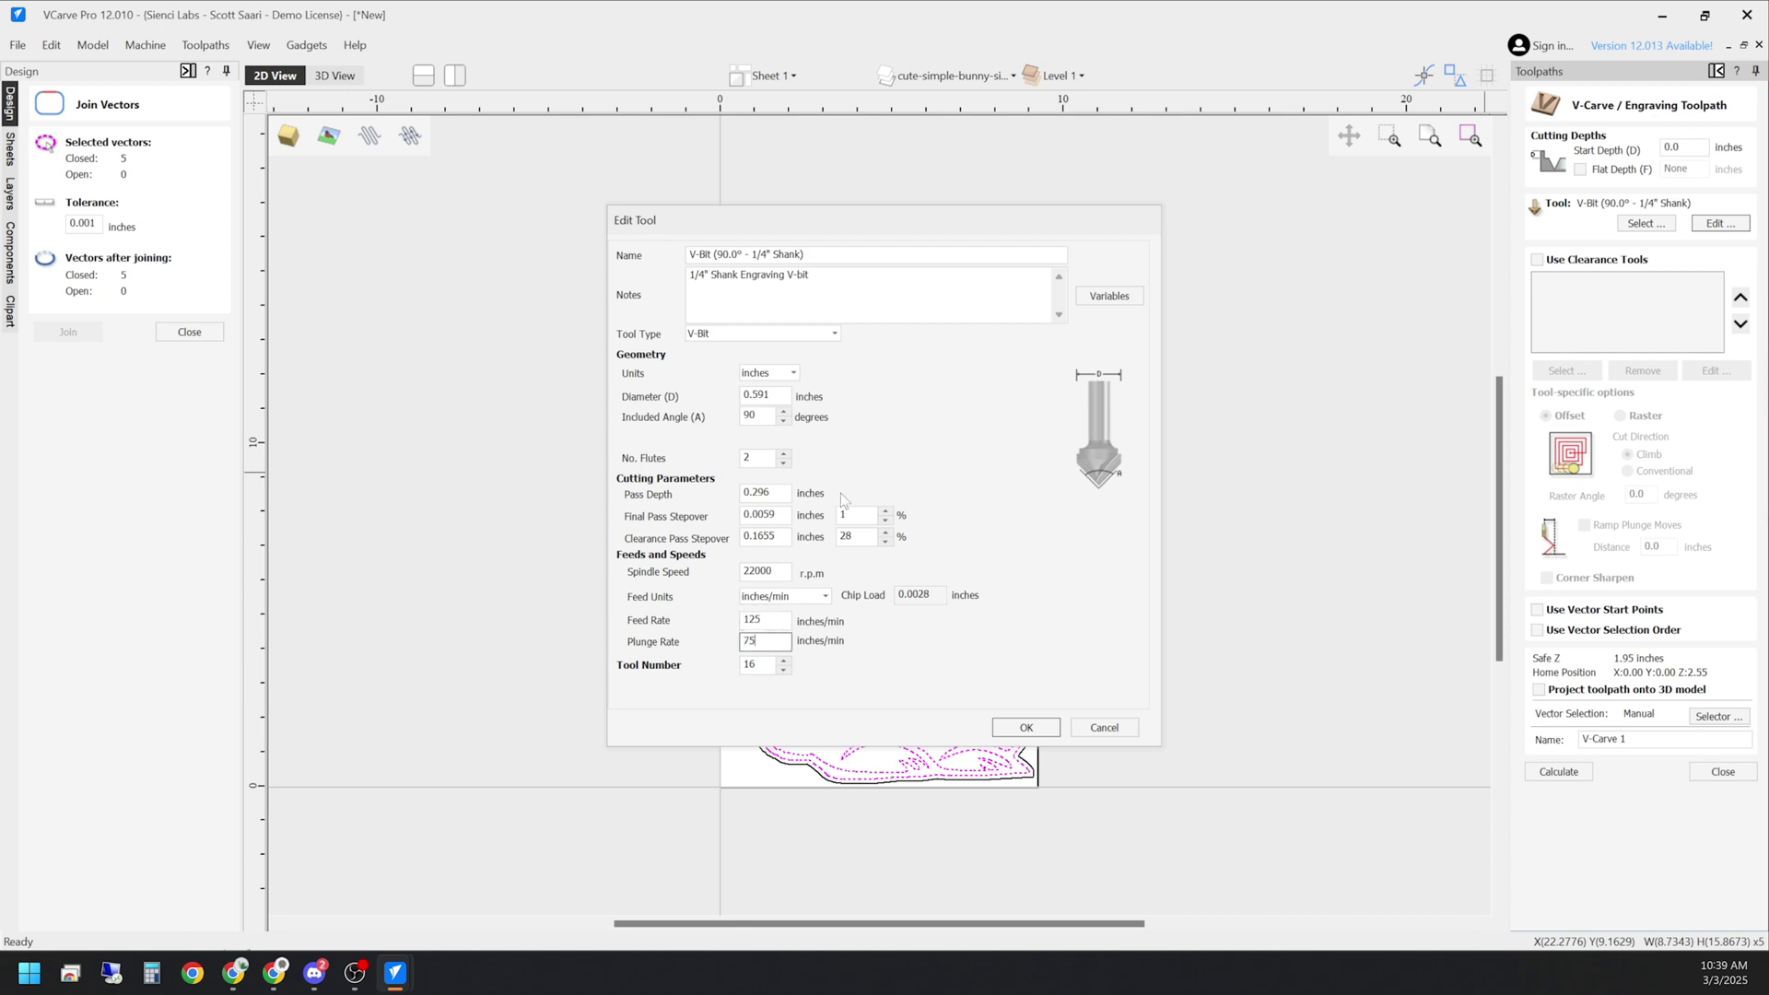
pyautogui.moveTo(783, 571); pyautogui.dragTo(730, 590)
pyautogui.click(1025, 727)
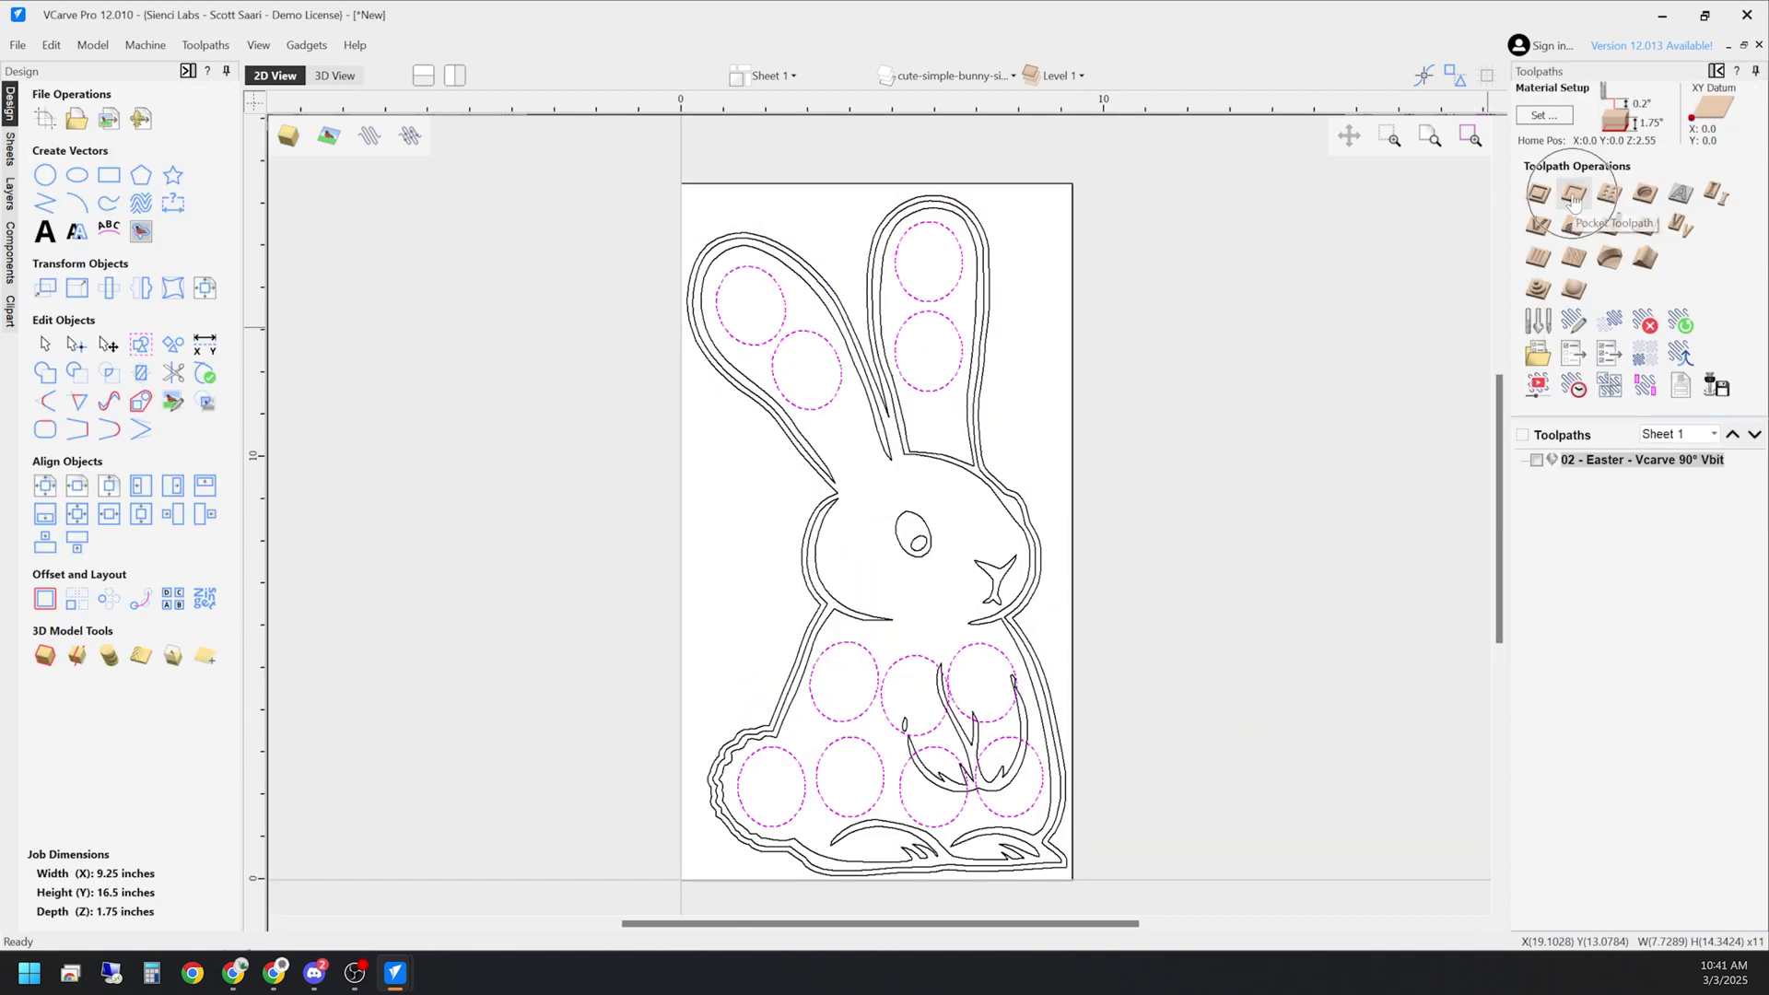
# Step: Create a 0.5 inch deep raster pocket toolpath for the egg ellipses with the 1 inch Round Groove/Bowl Bit
pyautogui.click(1576, 196)
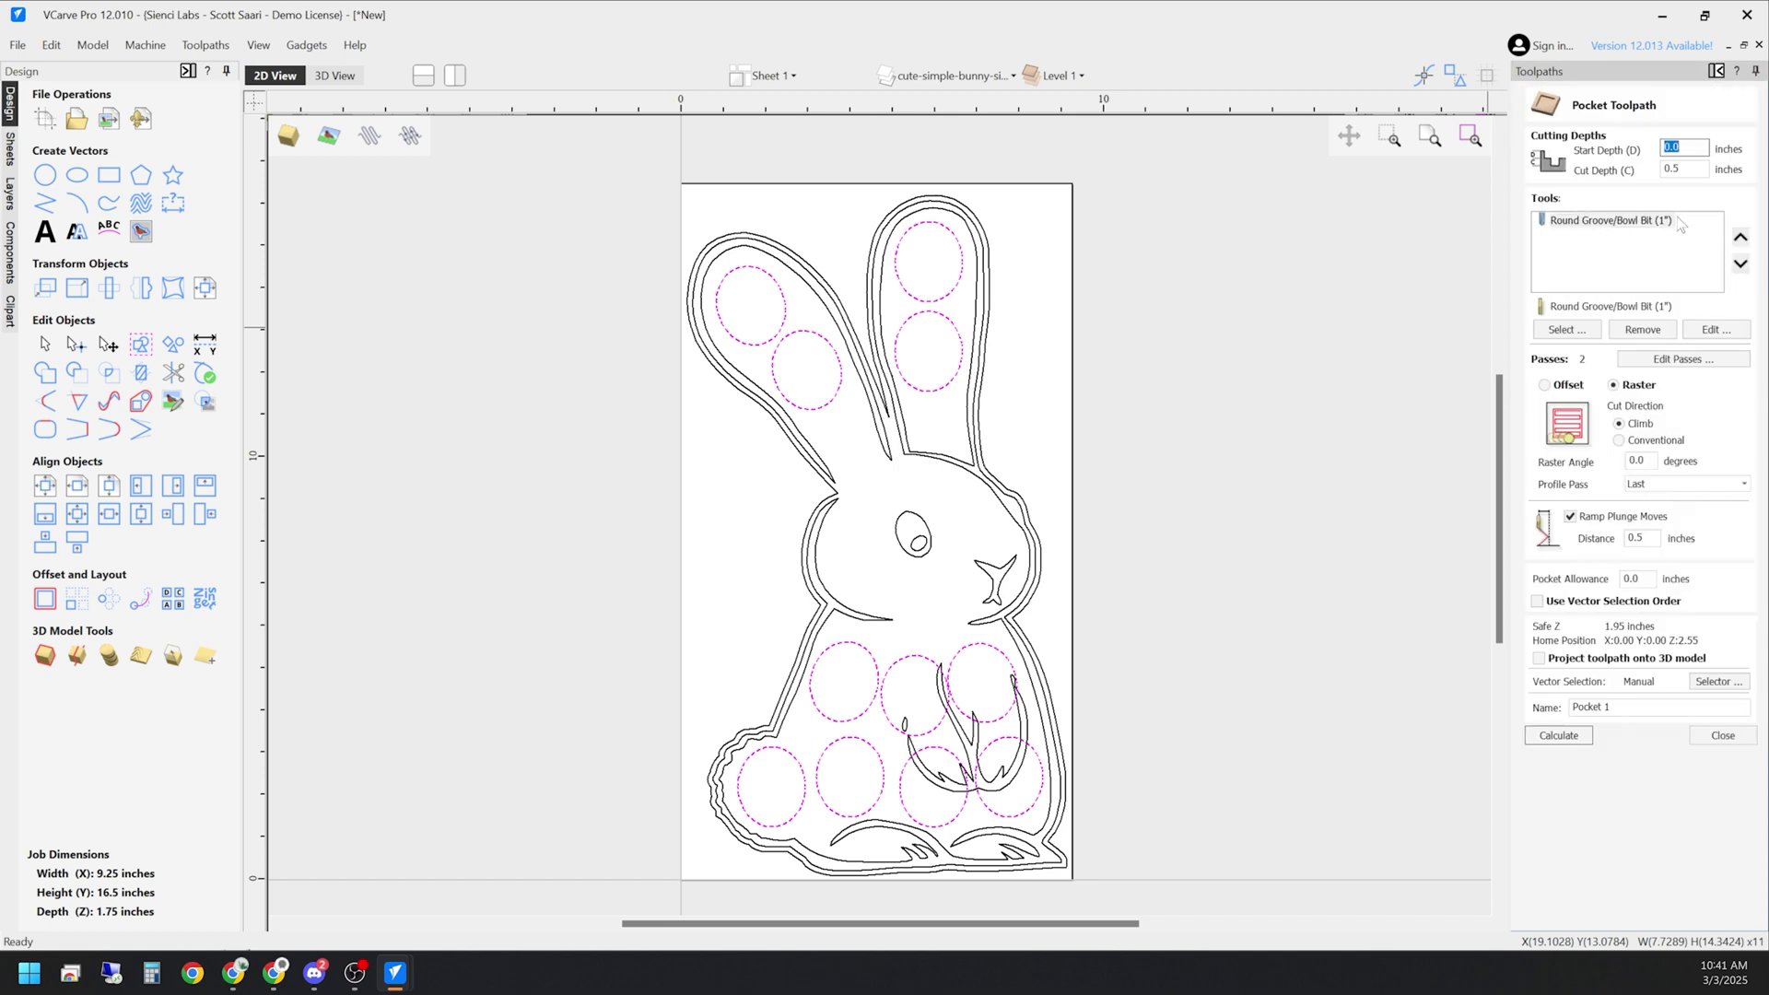
pyautogui.click(1710, 329)
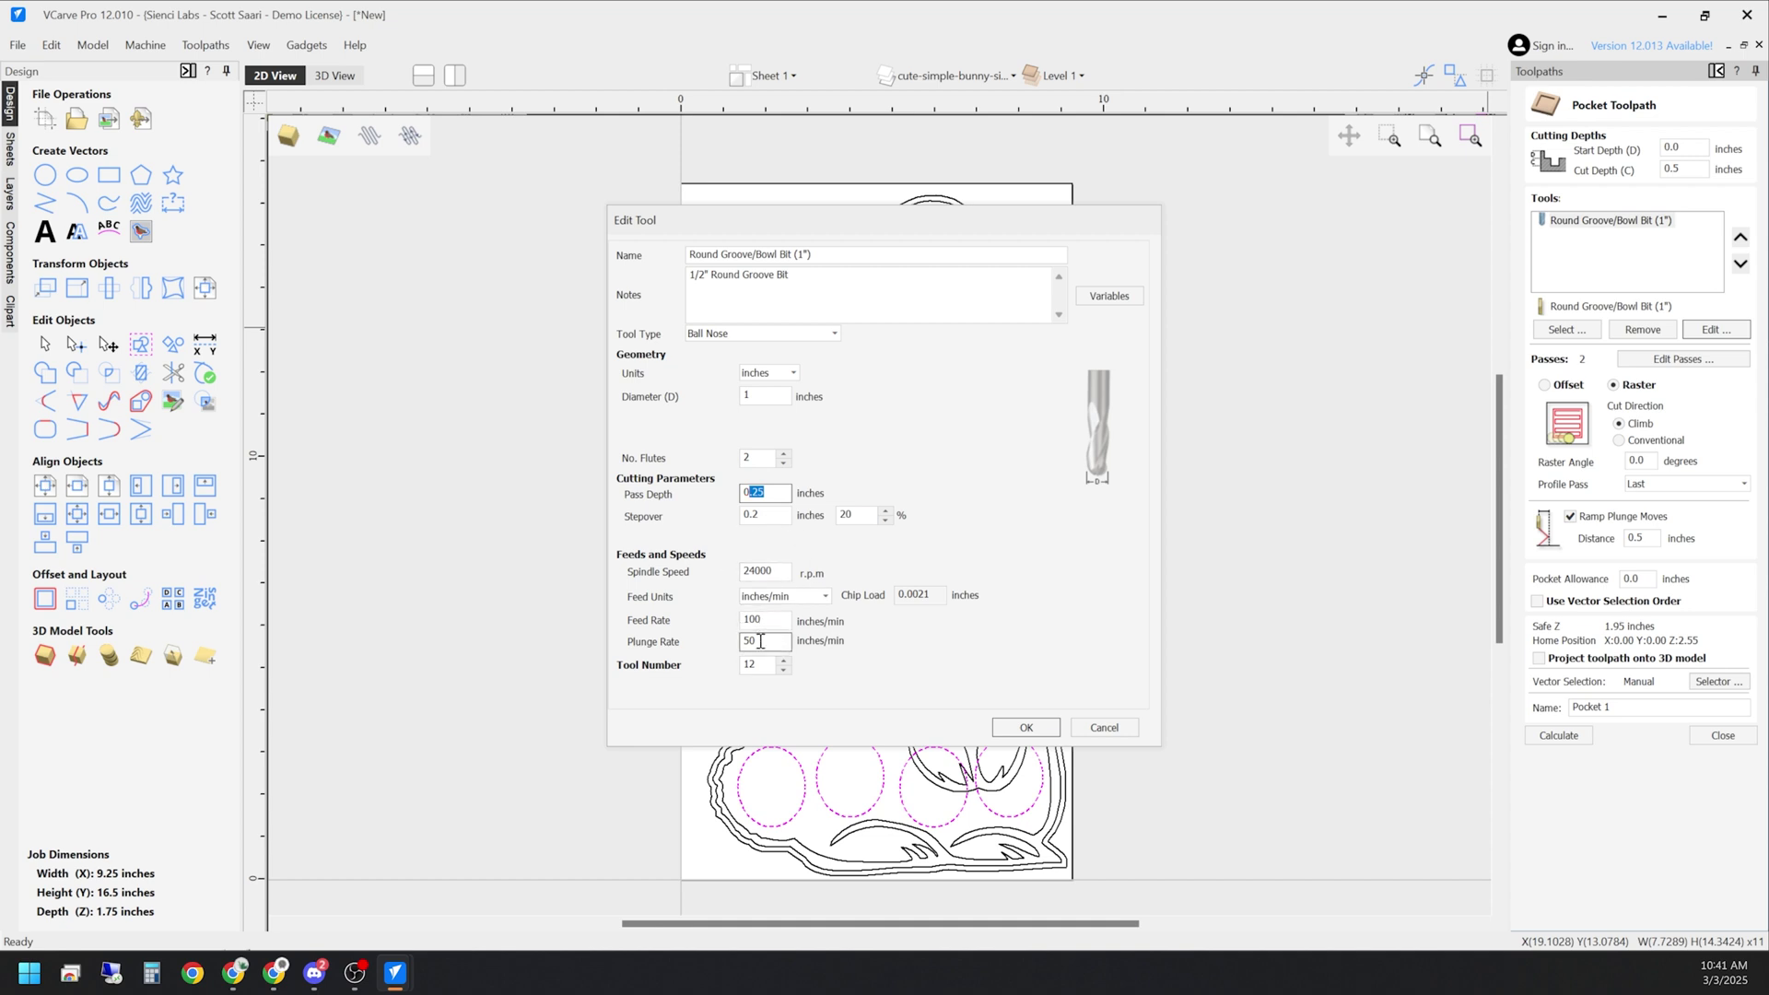
pyautogui.click(1026, 728)
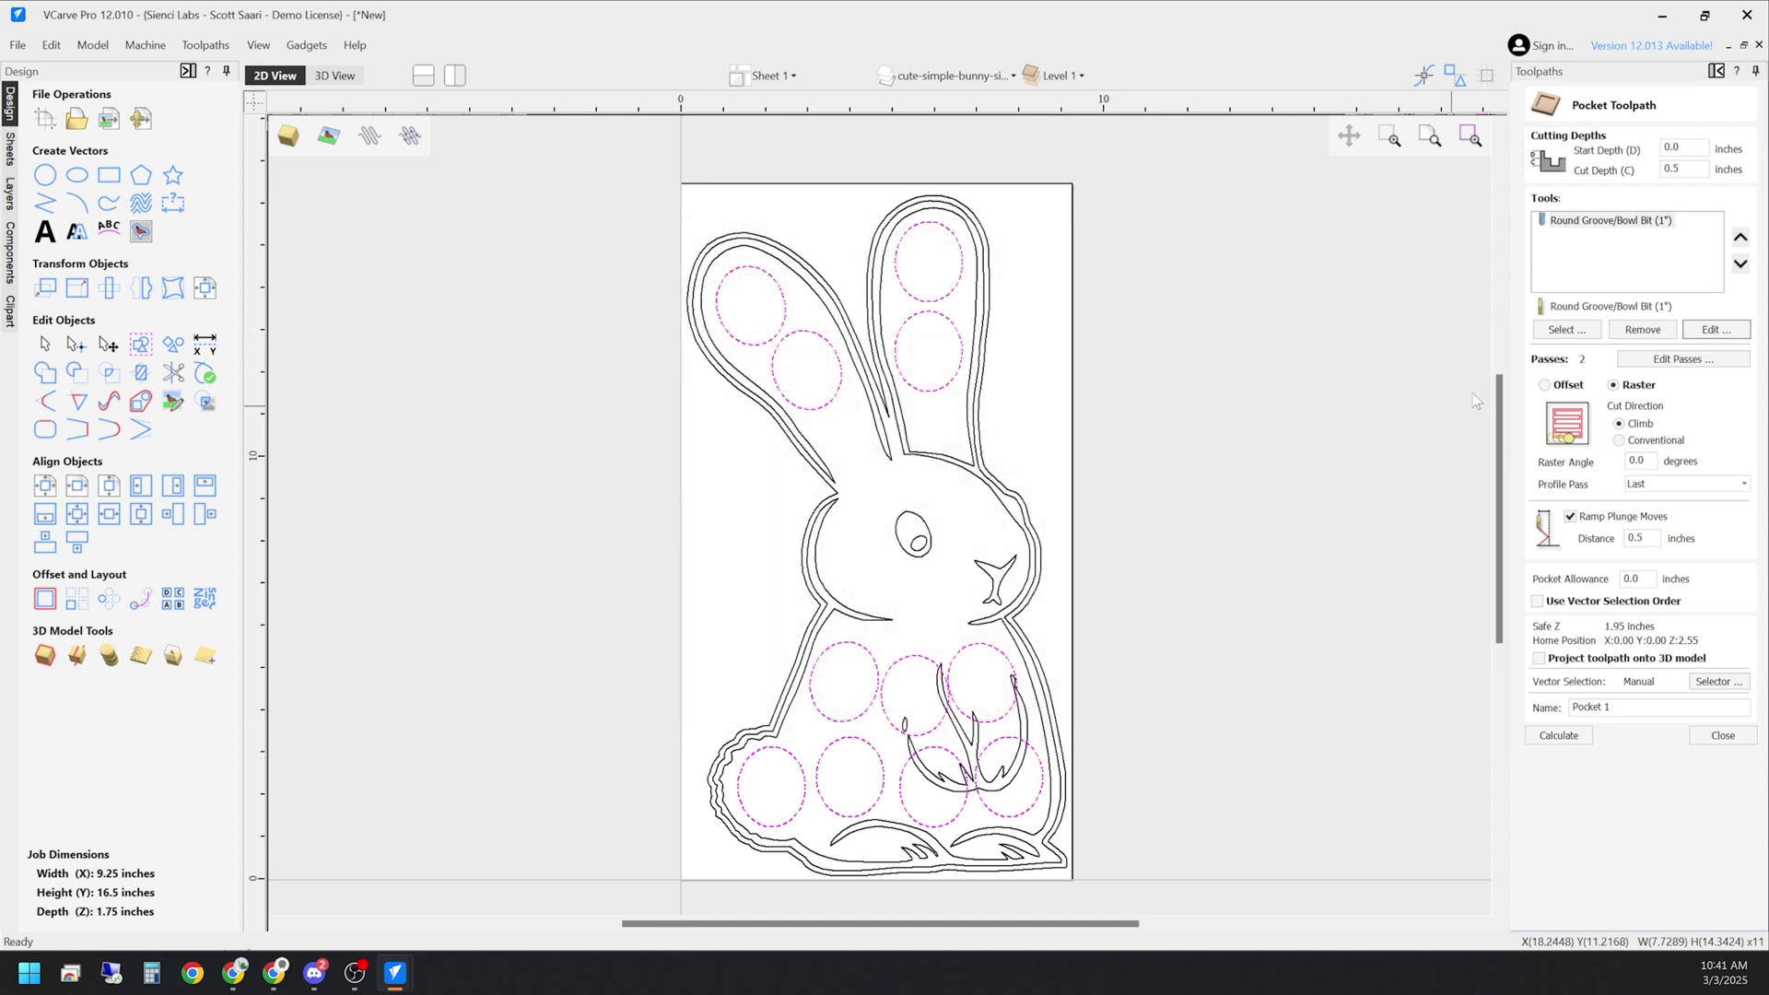
pyautogui.press('Return')
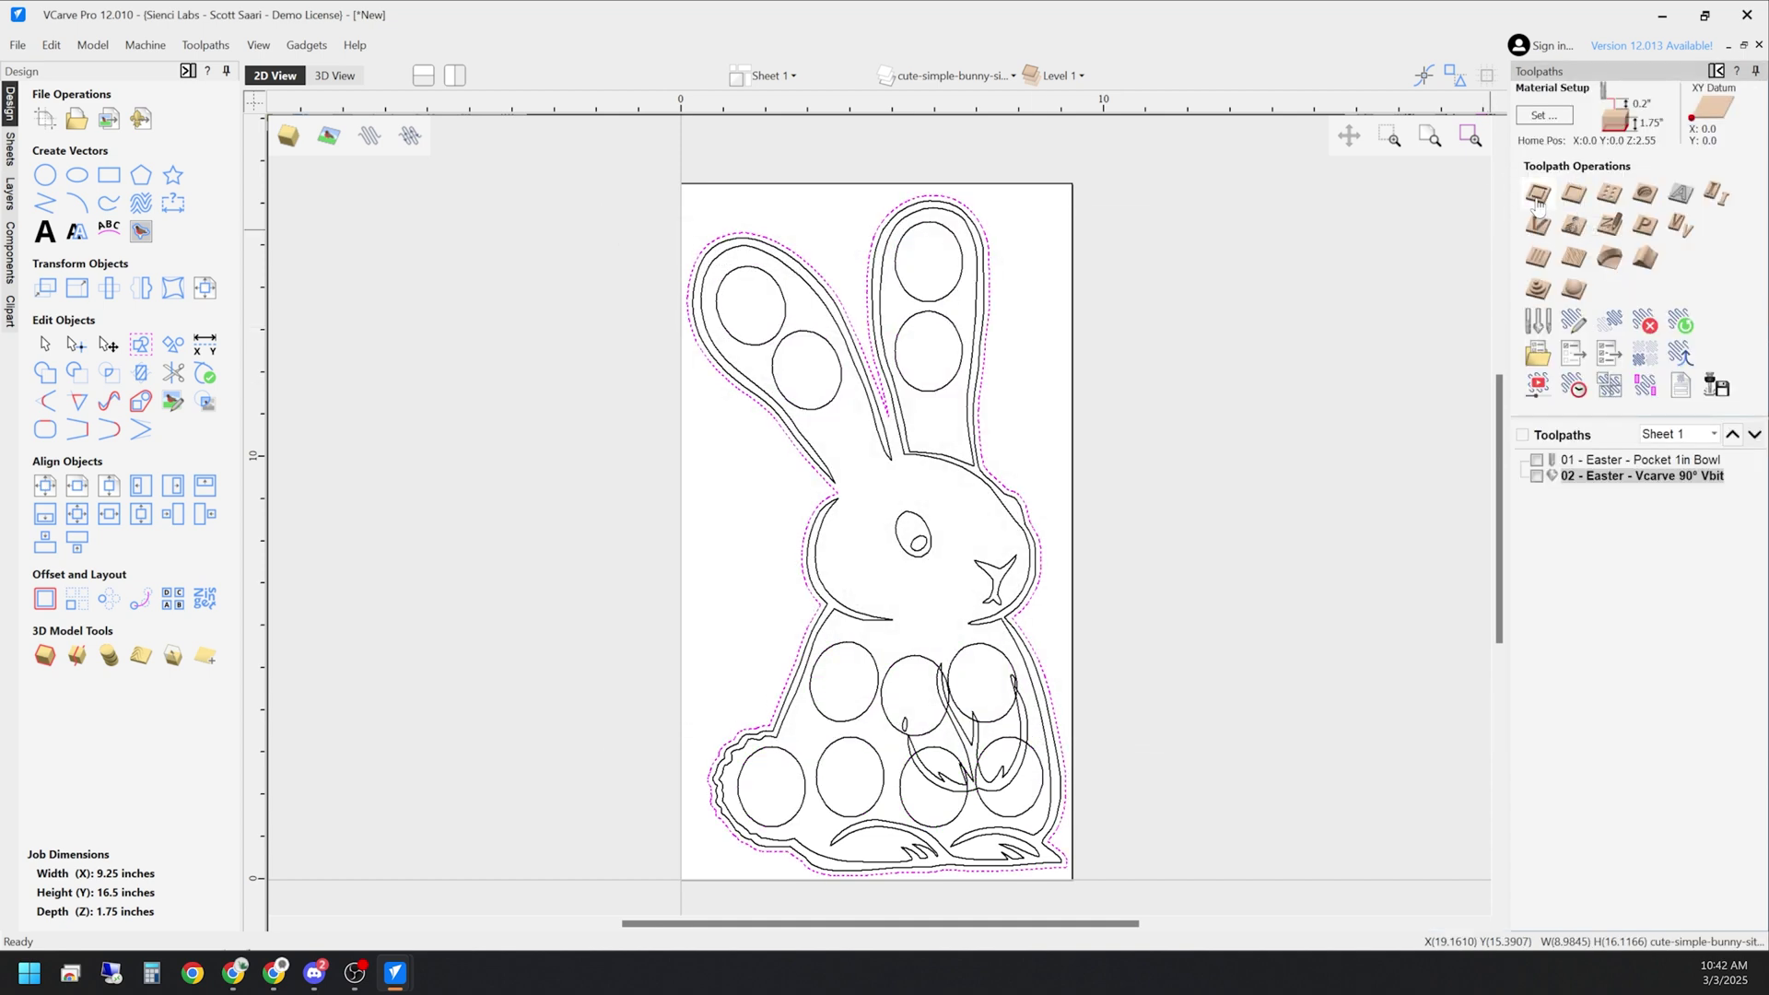
# Step: Set up an outside profile toolpath 1.75 inches deep on the outer bunny outline with the 1/4 inch 2F Downcut End Mill
pyautogui.click(1585, 208)
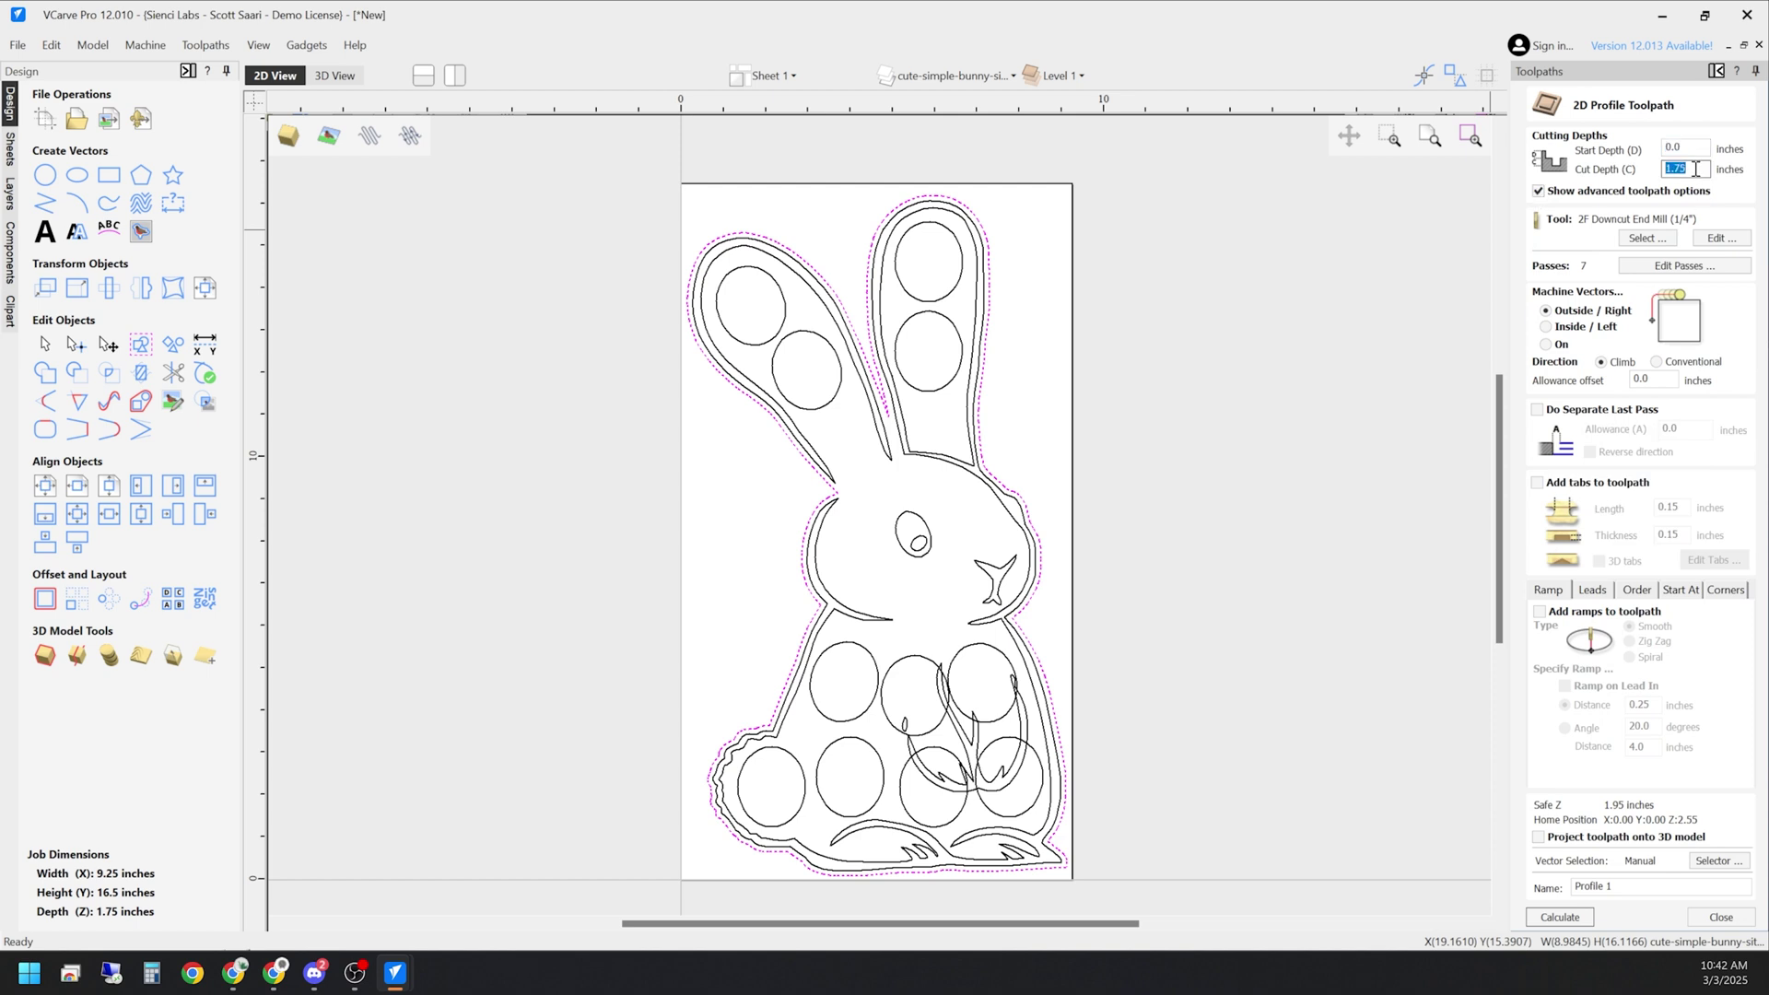
pyautogui.click(1722, 238)
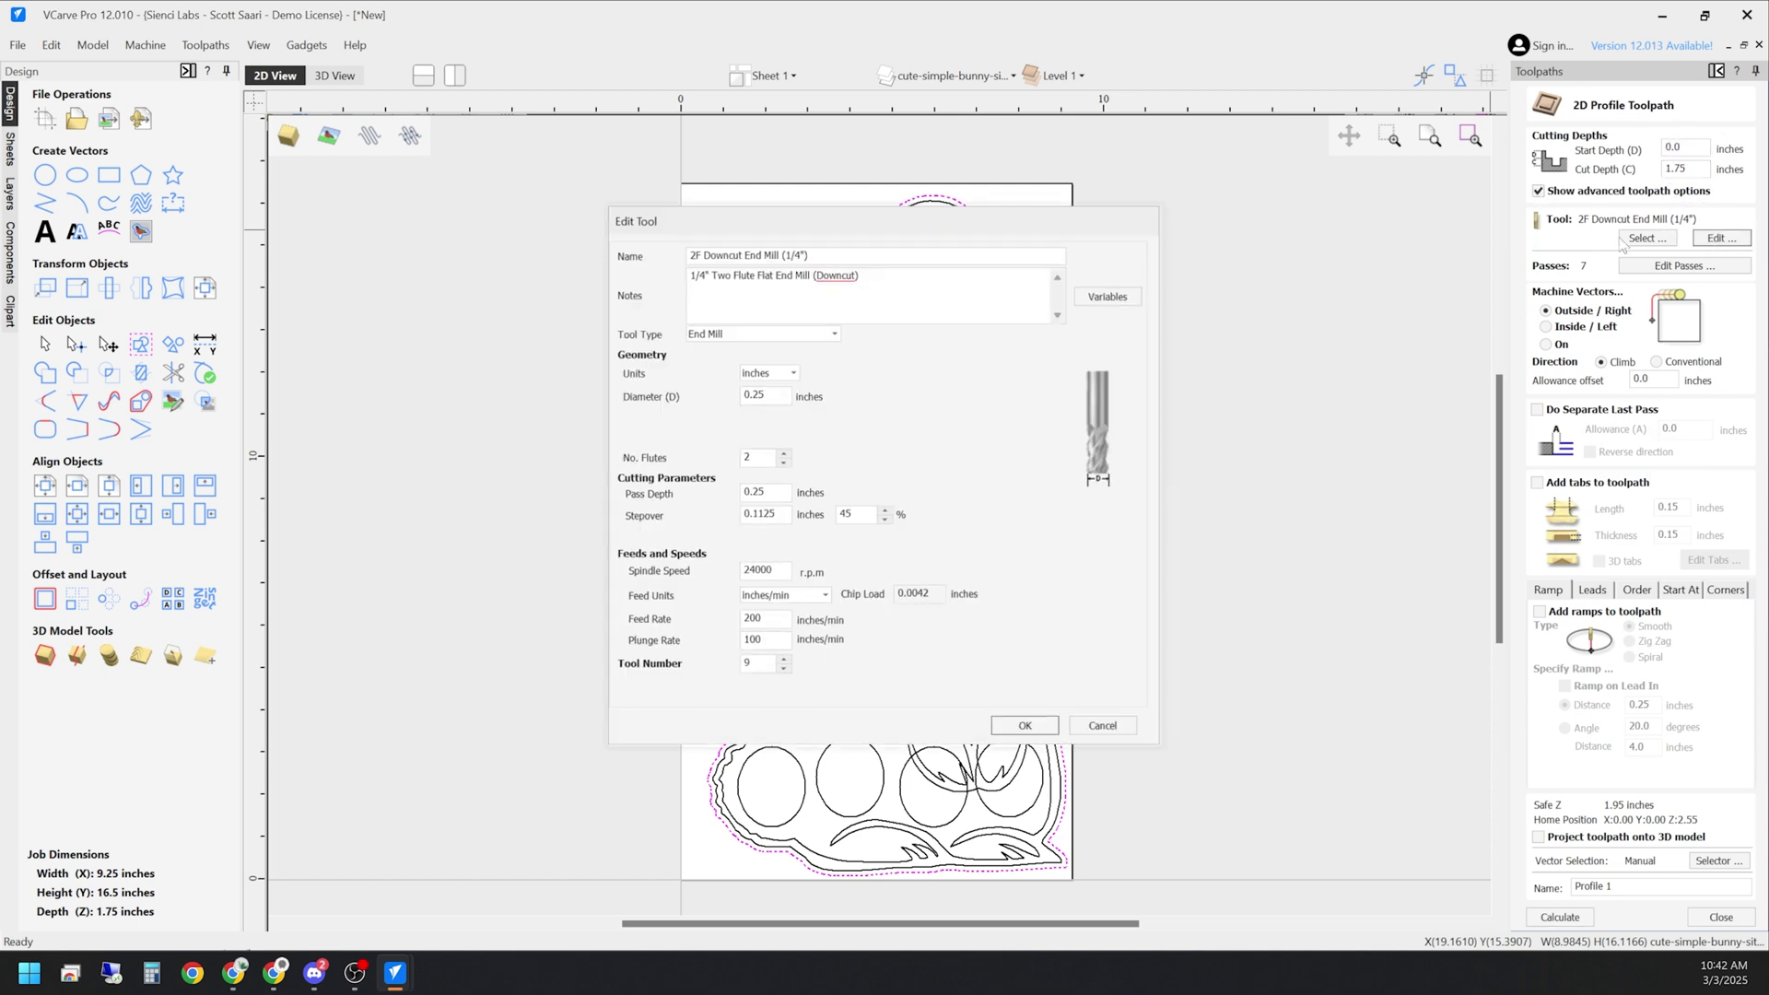
pyautogui.click(760, 274)
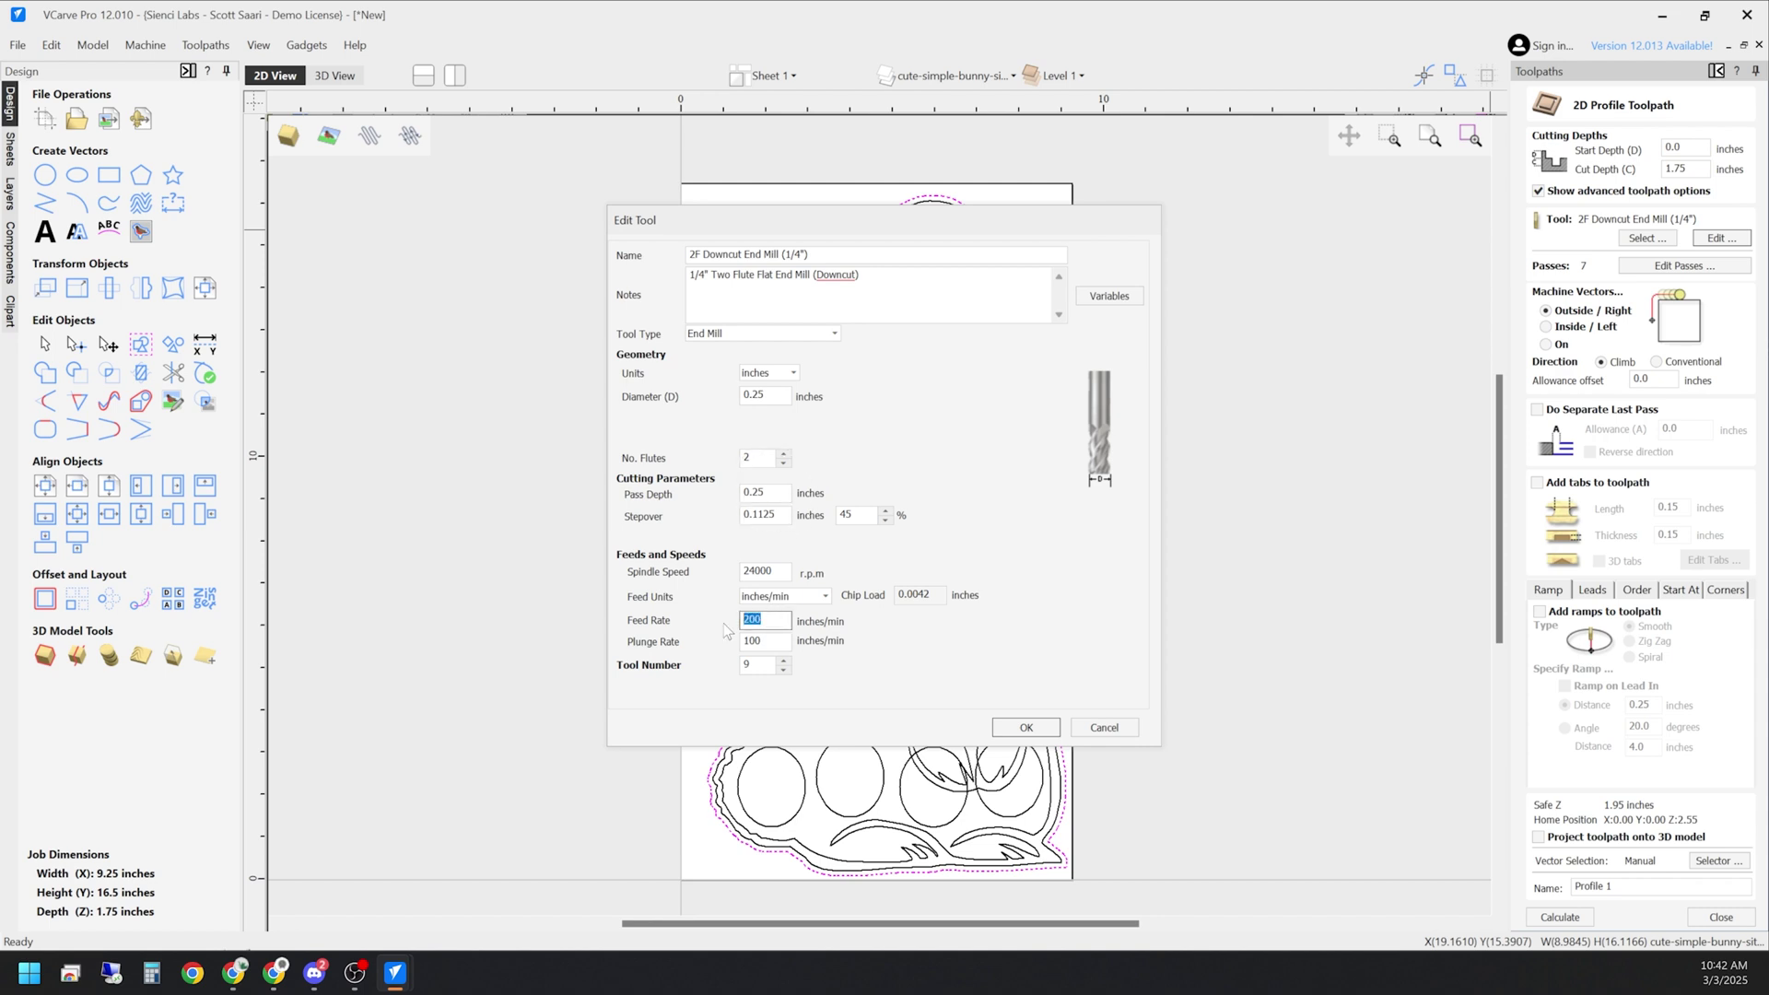
pyautogui.click(1025, 727)
# Step: Add 0.15 inch tabs around the ears, head and body of the outer outline, and calculate the profile toolpath
pyautogui.click(1581, 485)
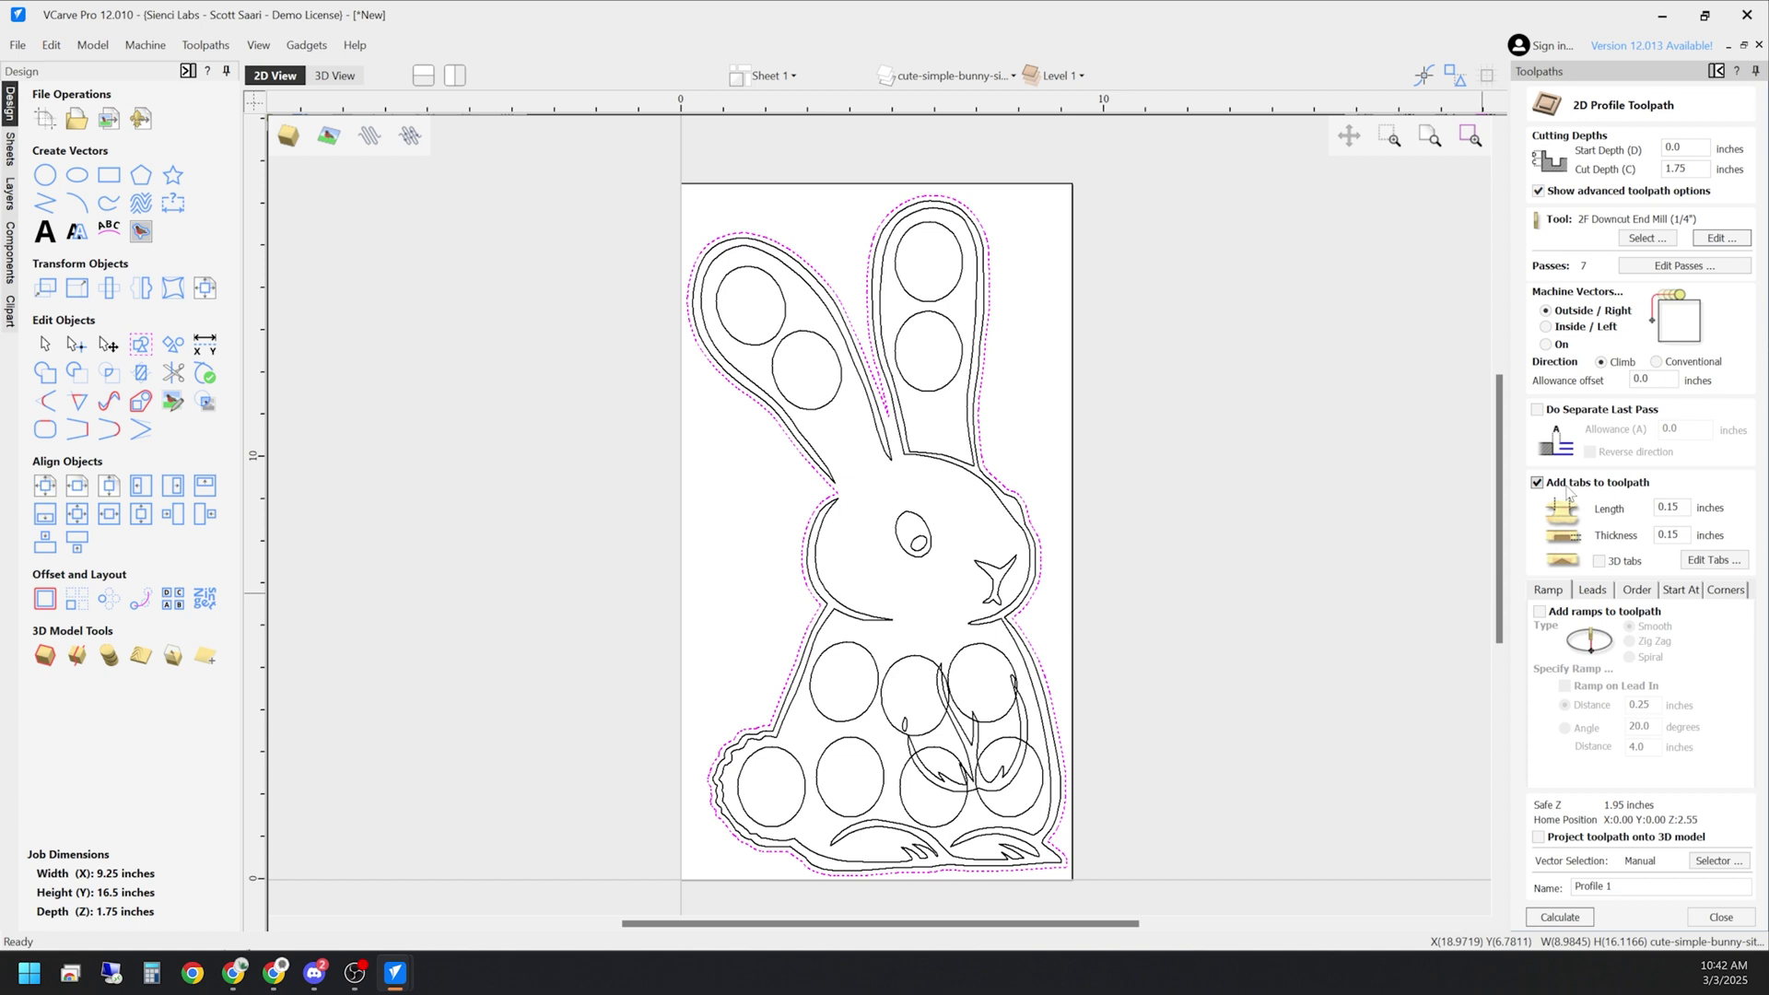
pyautogui.click(1712, 561)
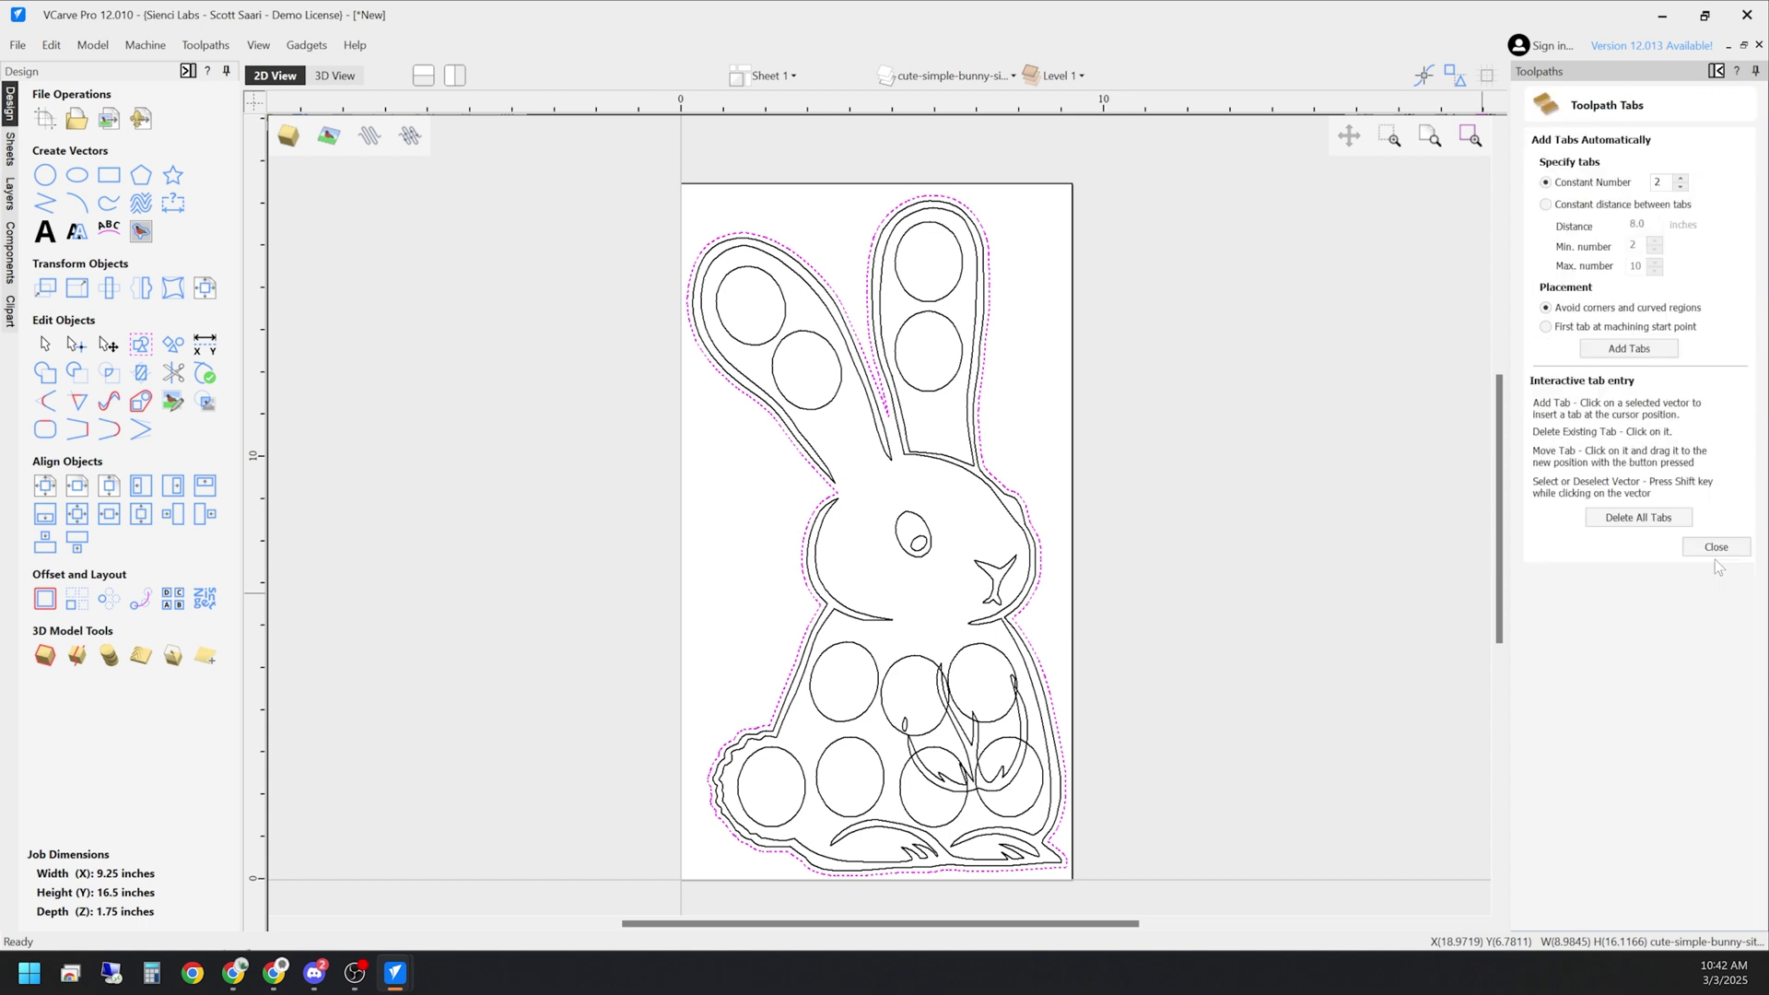
pyautogui.click(870, 249)
pyautogui.click(808, 264)
pyautogui.click(711, 363)
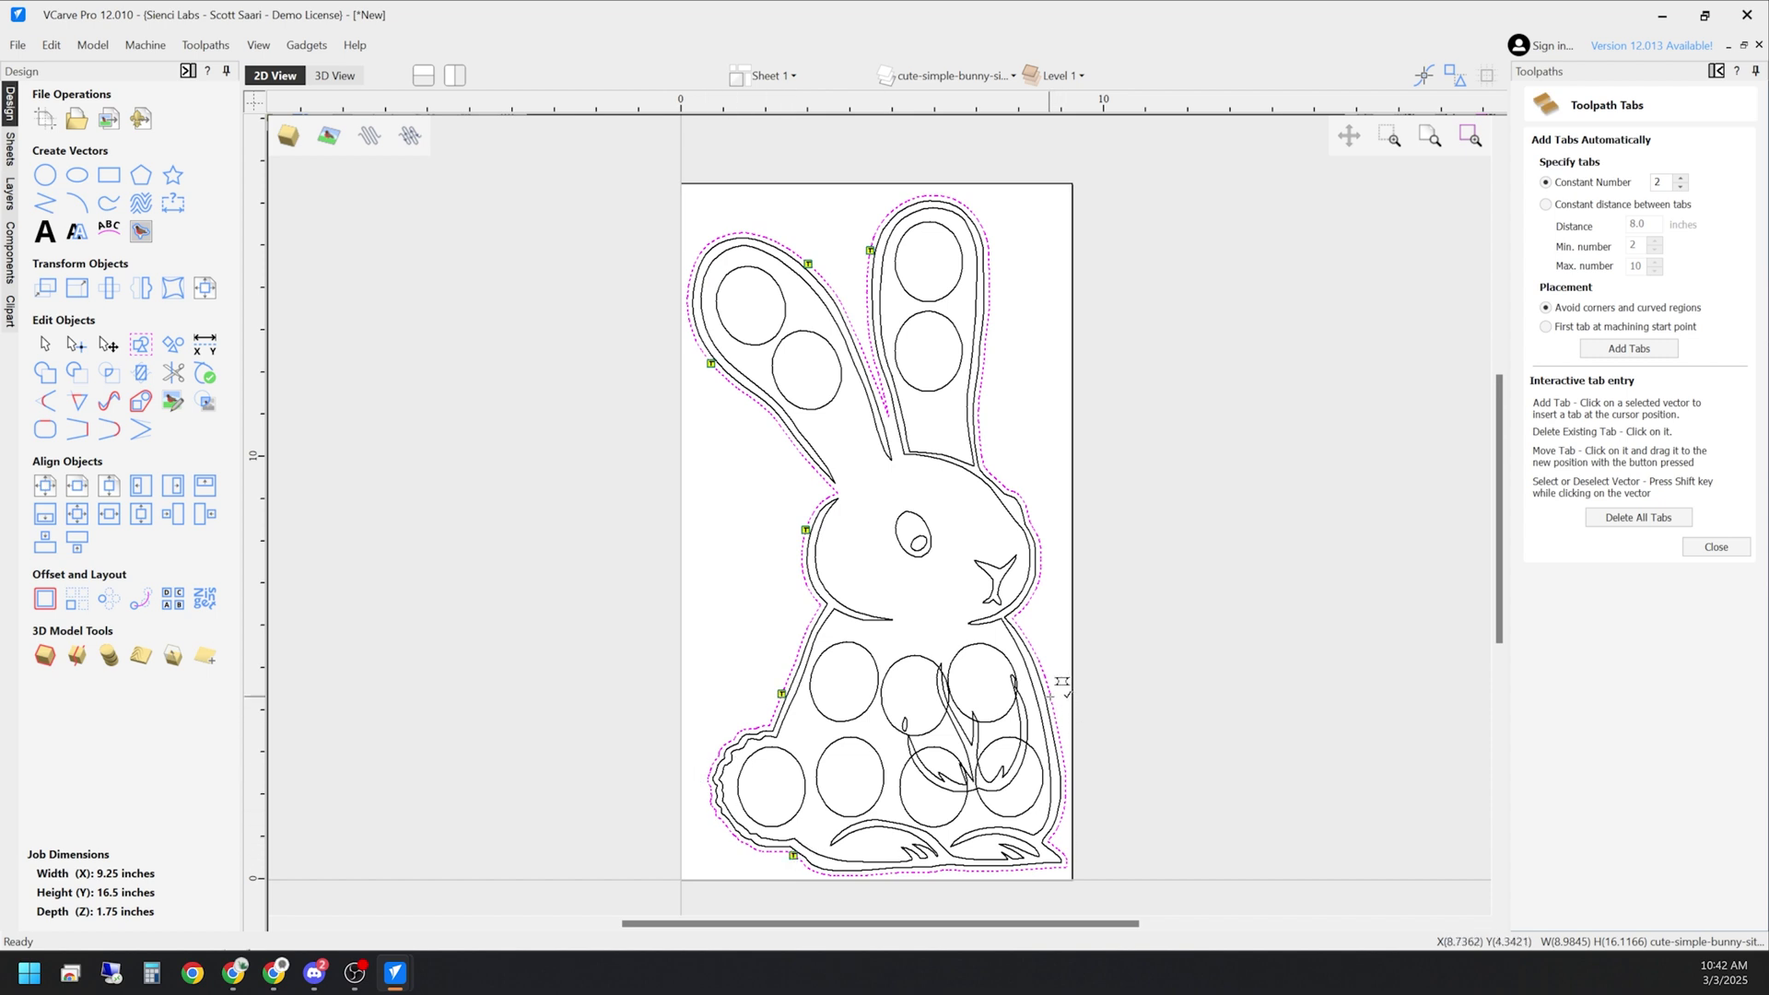
pyautogui.click(1715, 546)
pyautogui.click(1560, 921)
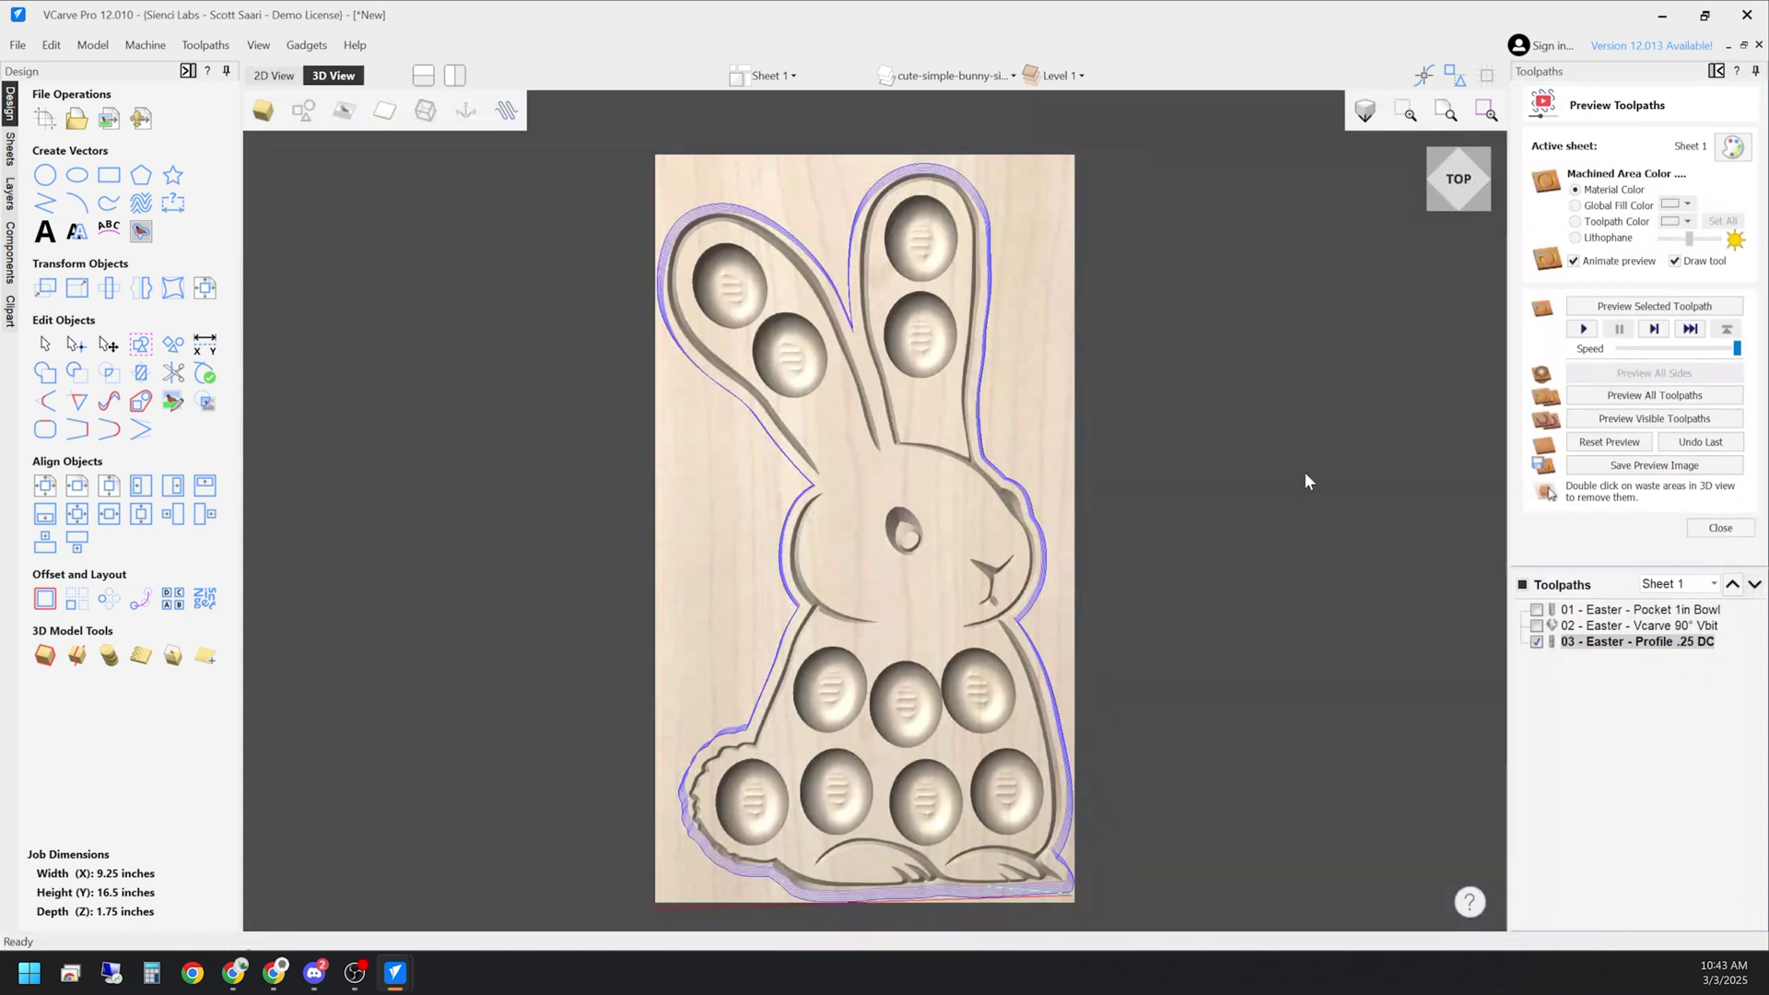
# Step: Preview the outer profile cut on the material and view the simulated tray from another angle
pyautogui.click(1654, 306)
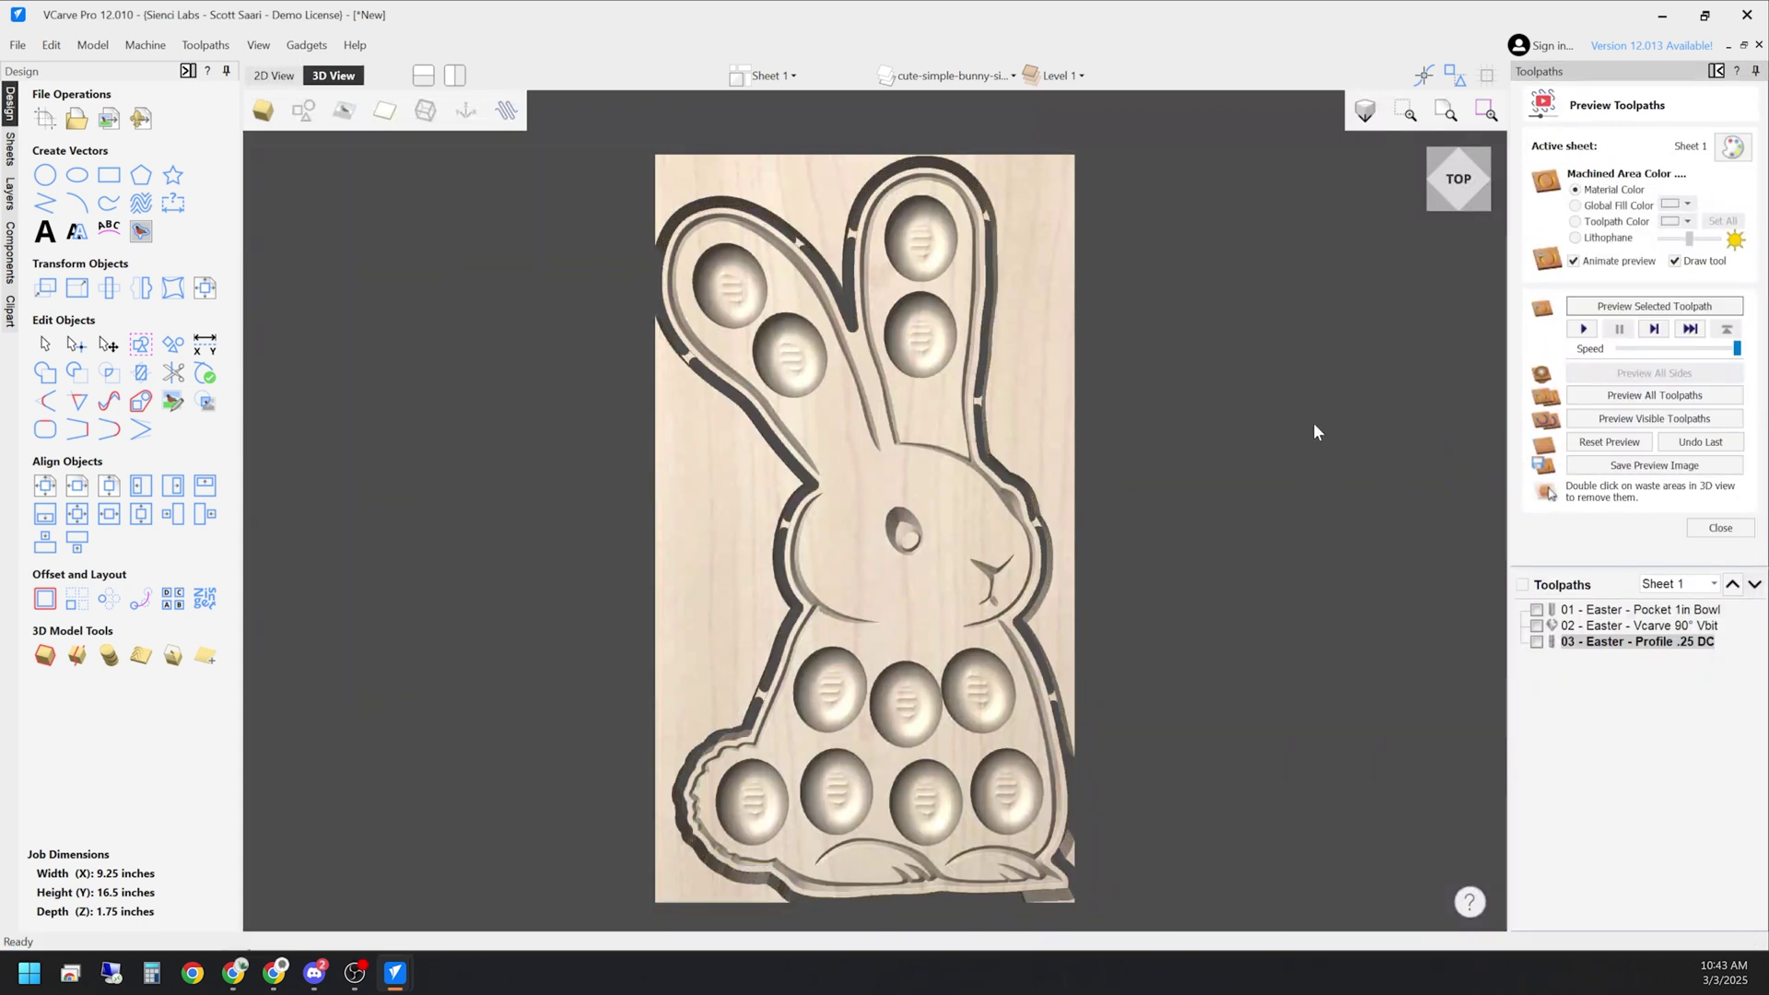
pyautogui.moveTo(1052, 630); pyautogui.dragTo(820, 618)
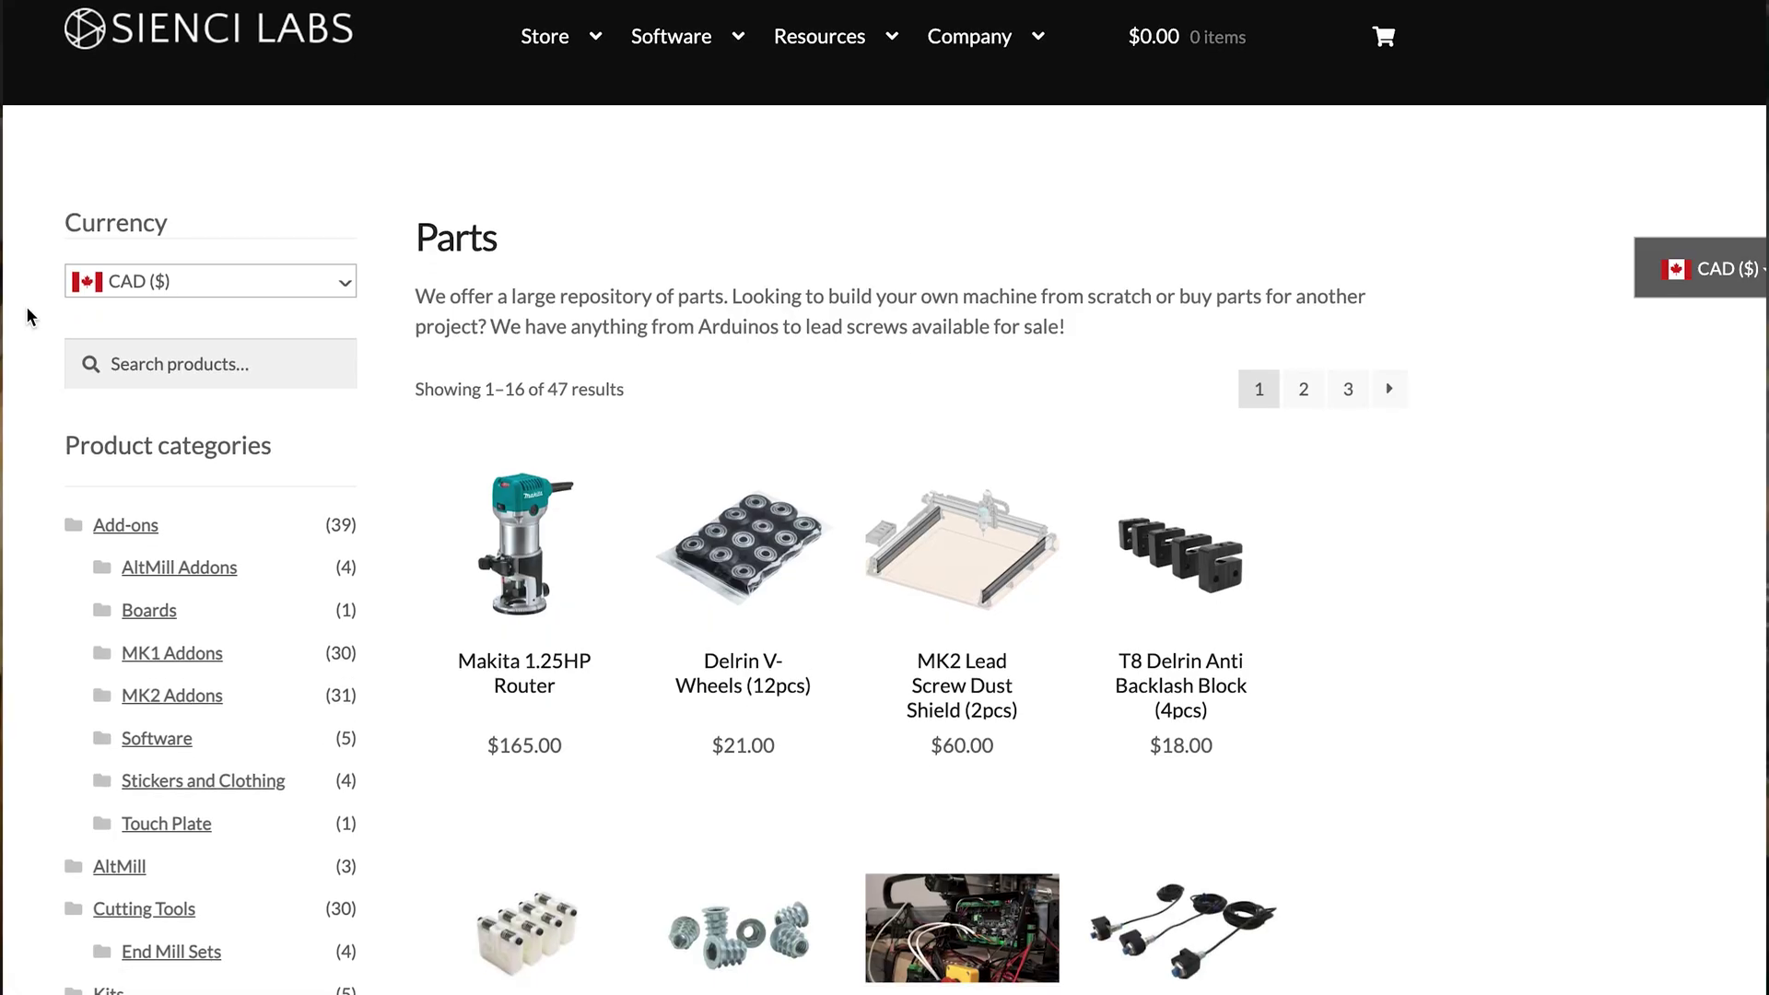
pyautogui.scroll(-2, 28, 316)
pyautogui.scroll(-4, 28, 318)
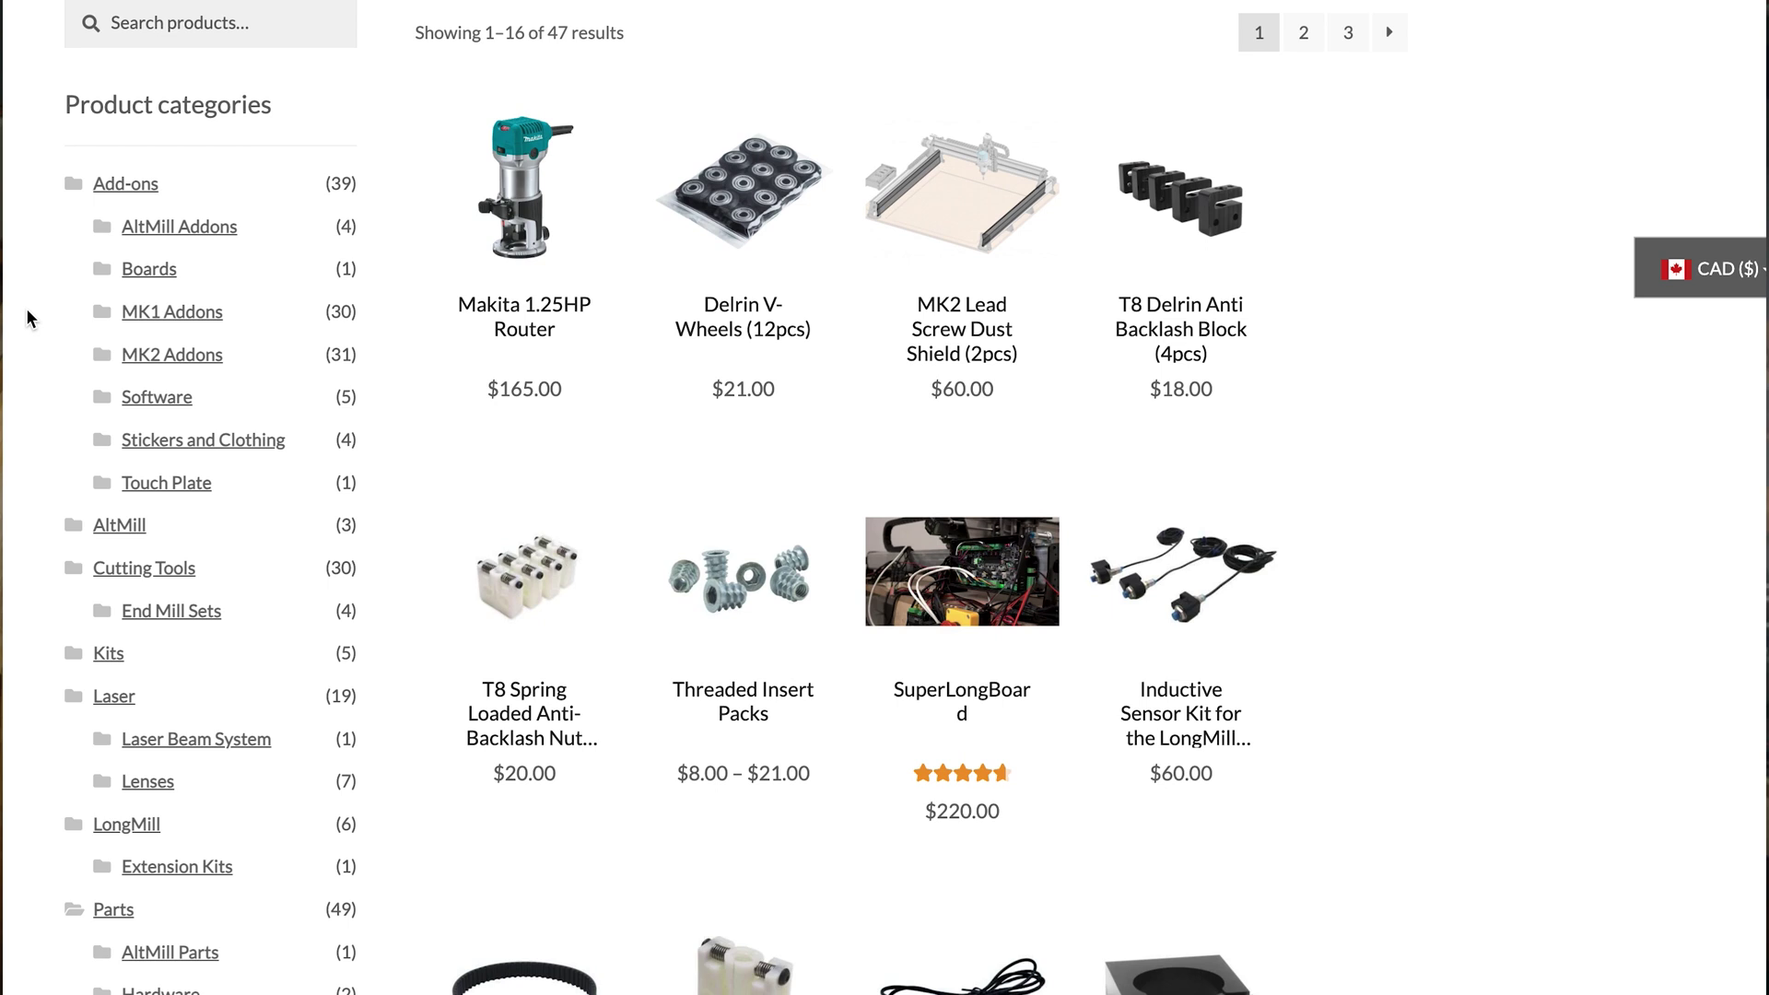
pyautogui.scroll(-3, 28, 321)
pyautogui.scroll(-5, 28, 320)
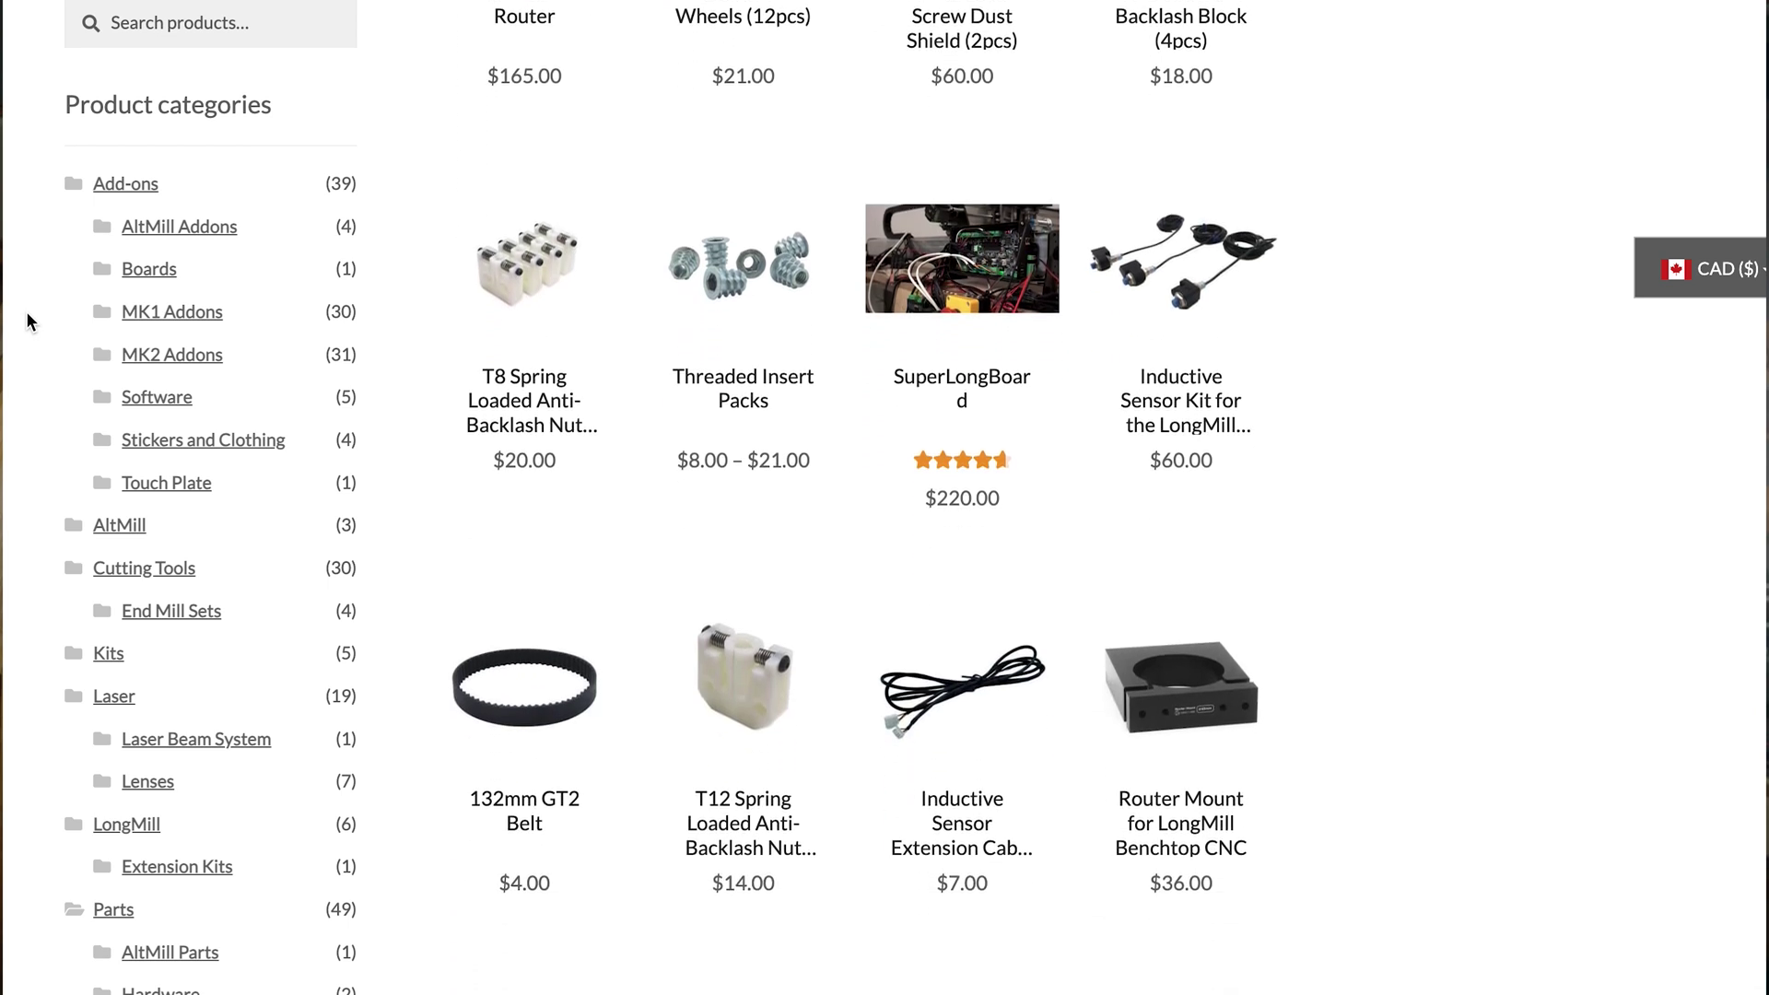
pyautogui.scroll(-5, 28, 317)
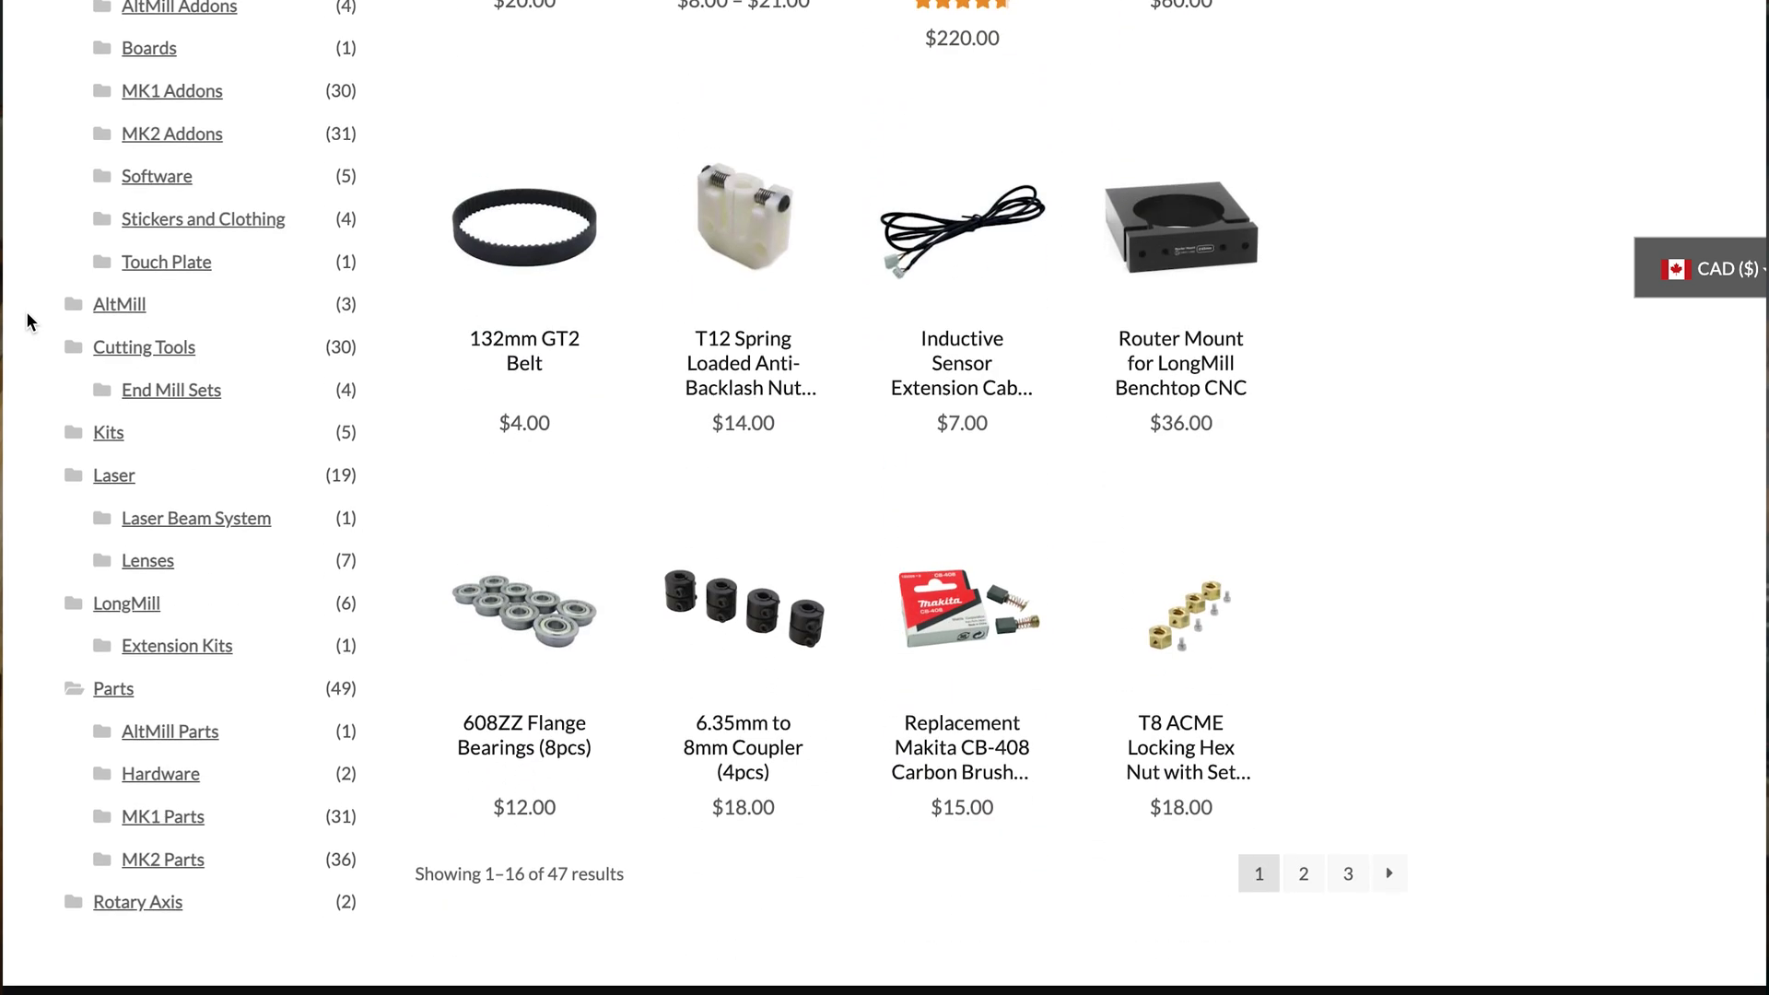